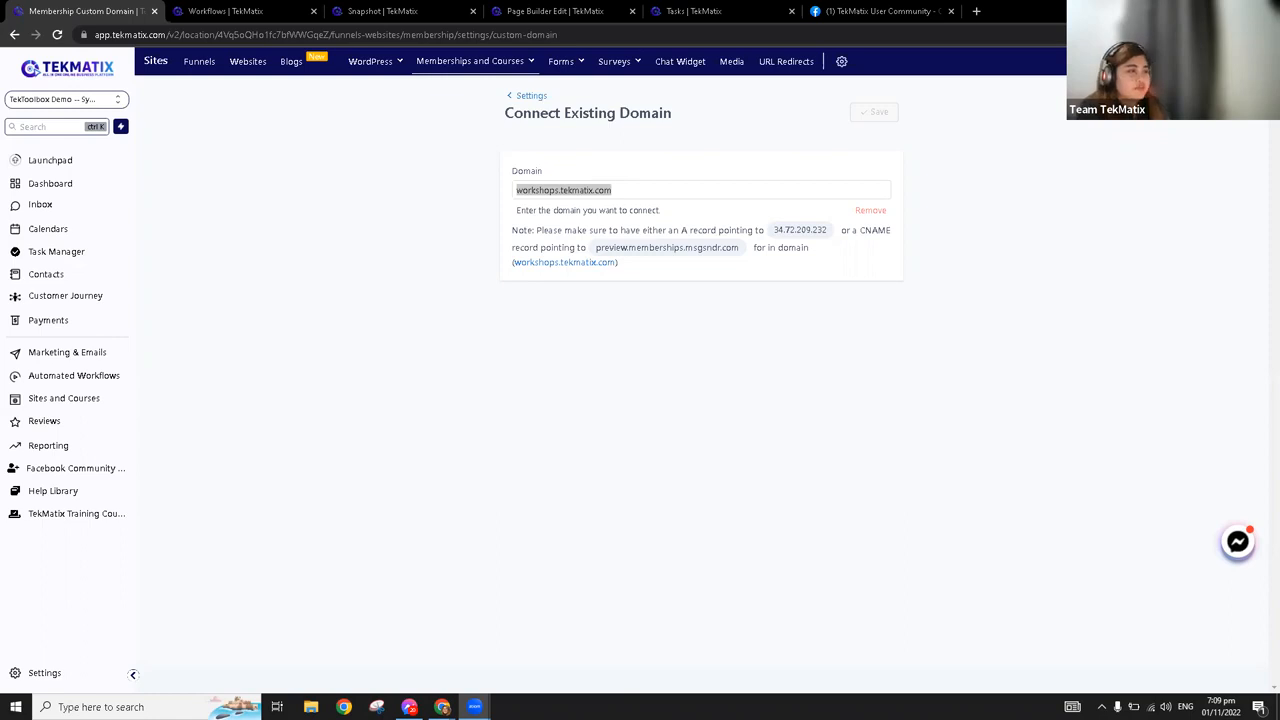
Open the Site Details settings for memberships and courses
{"action": "left_click", "coordinate": [62, 187]}
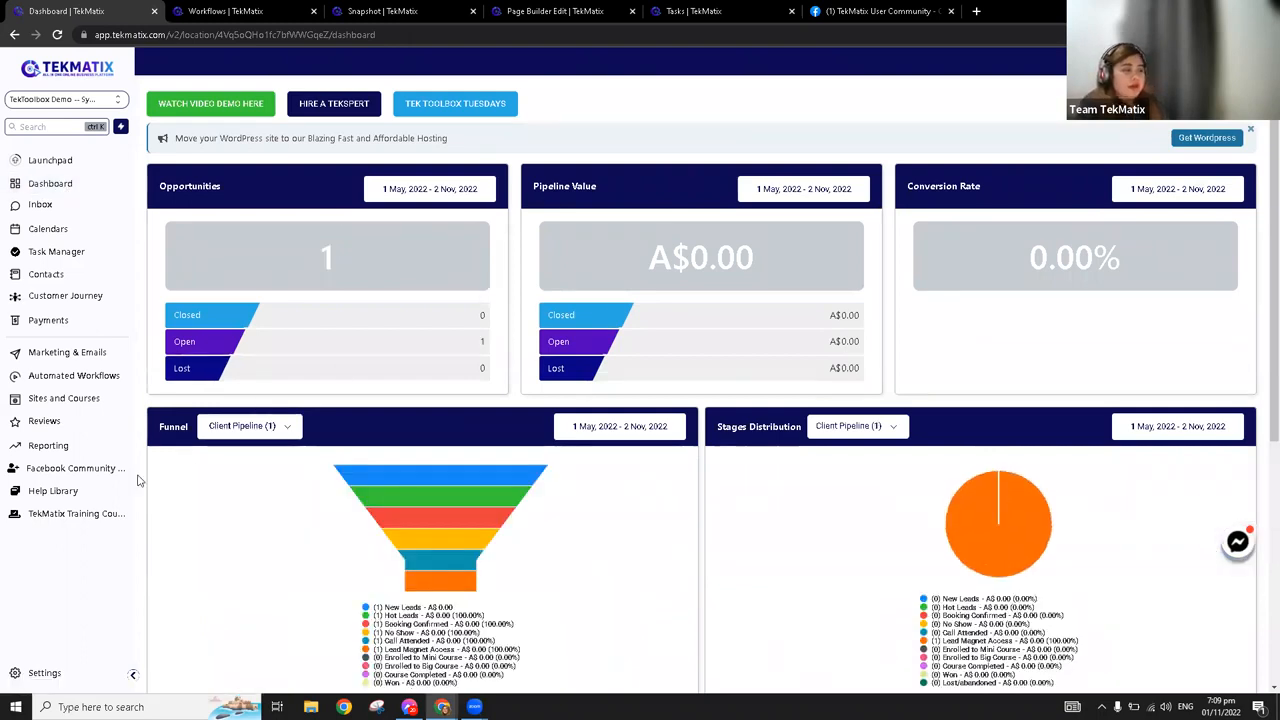
{"action": "left_click", "coordinate": [40, 403]}
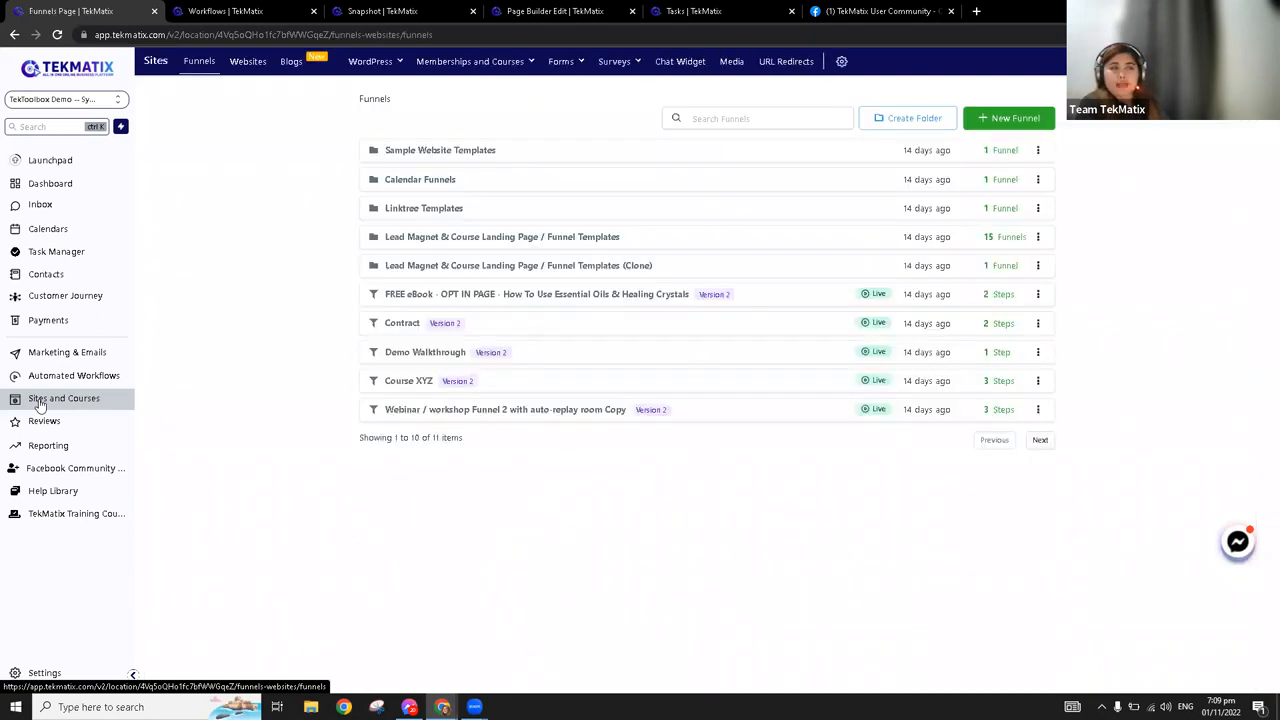
{"action": "mouse_move", "coordinate": [486, 67]}
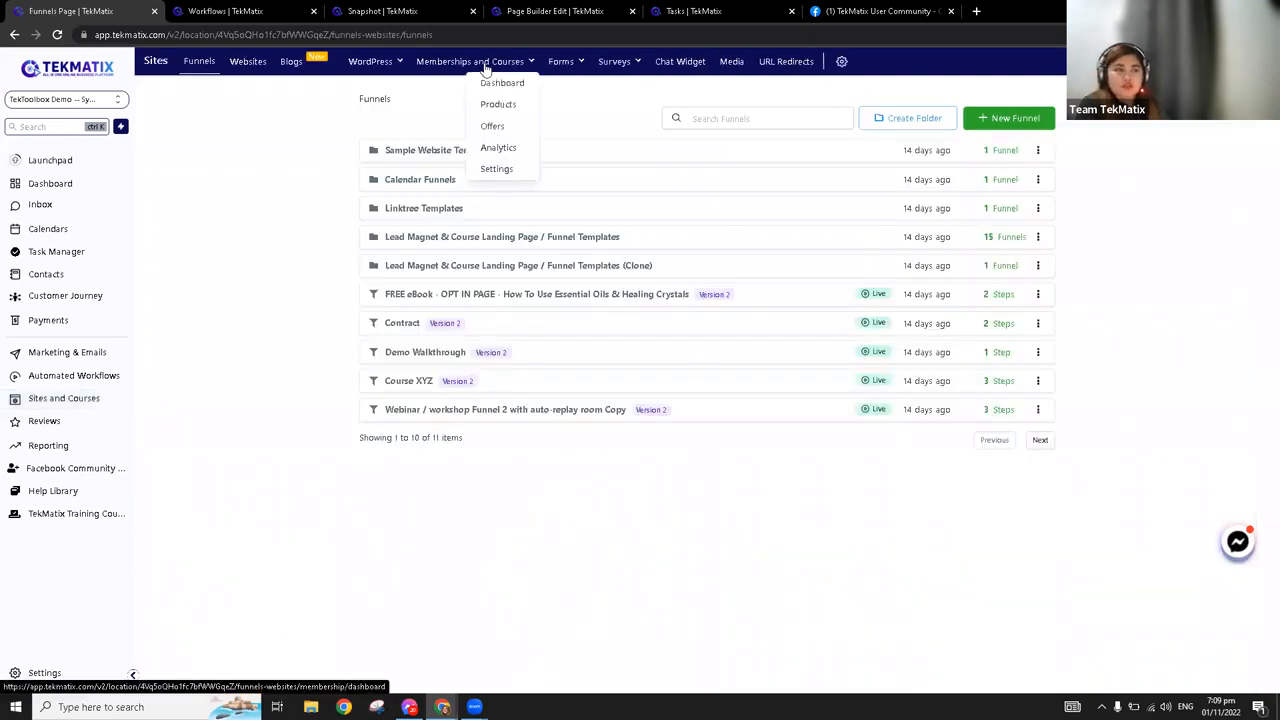
{"action": "left_click", "coordinate": [497, 170]}
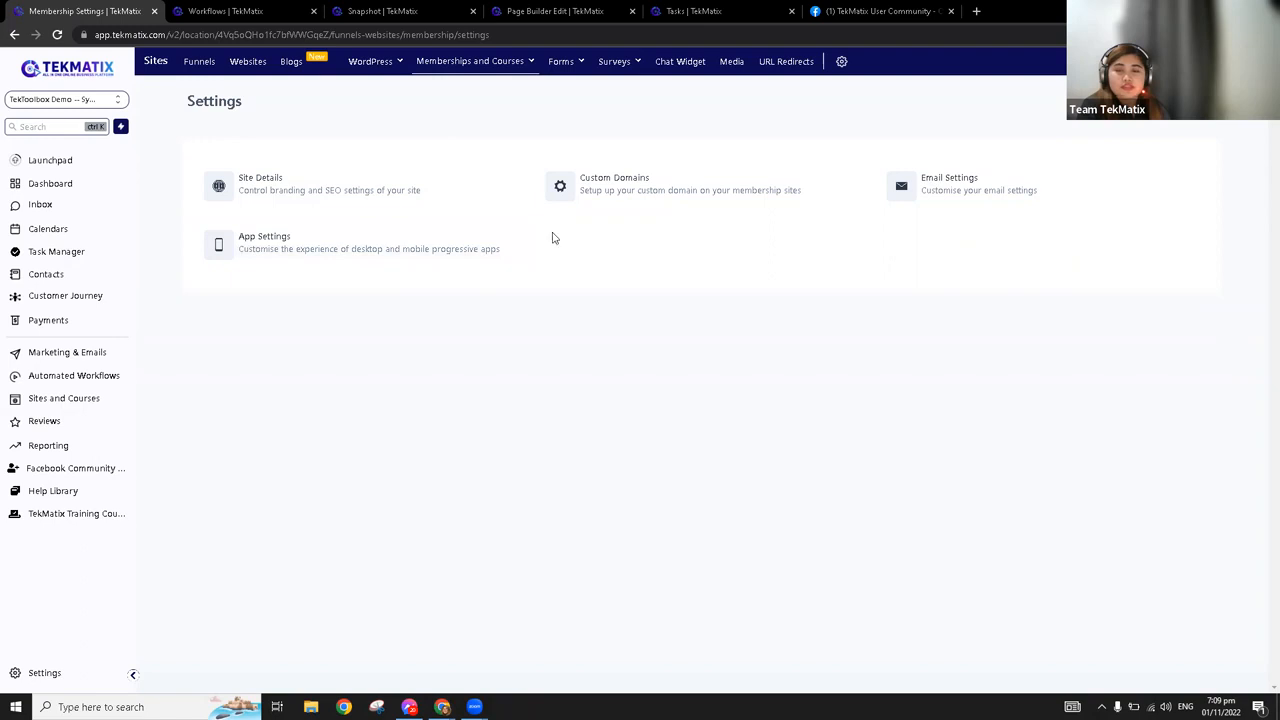
{"action": "left_click", "coordinate": [292, 198]}
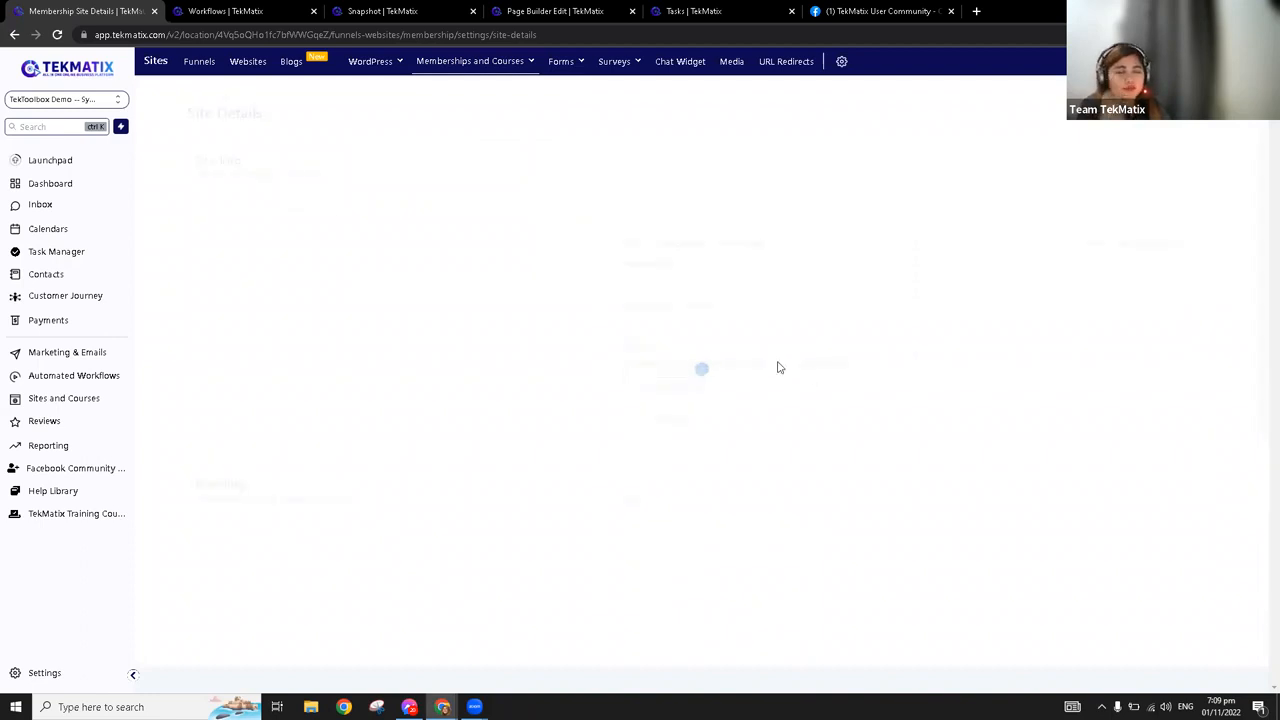
Enter TekMatix Demo as the membership site's title in the site info
{"action": "left_click", "coordinate": [651, 194]}
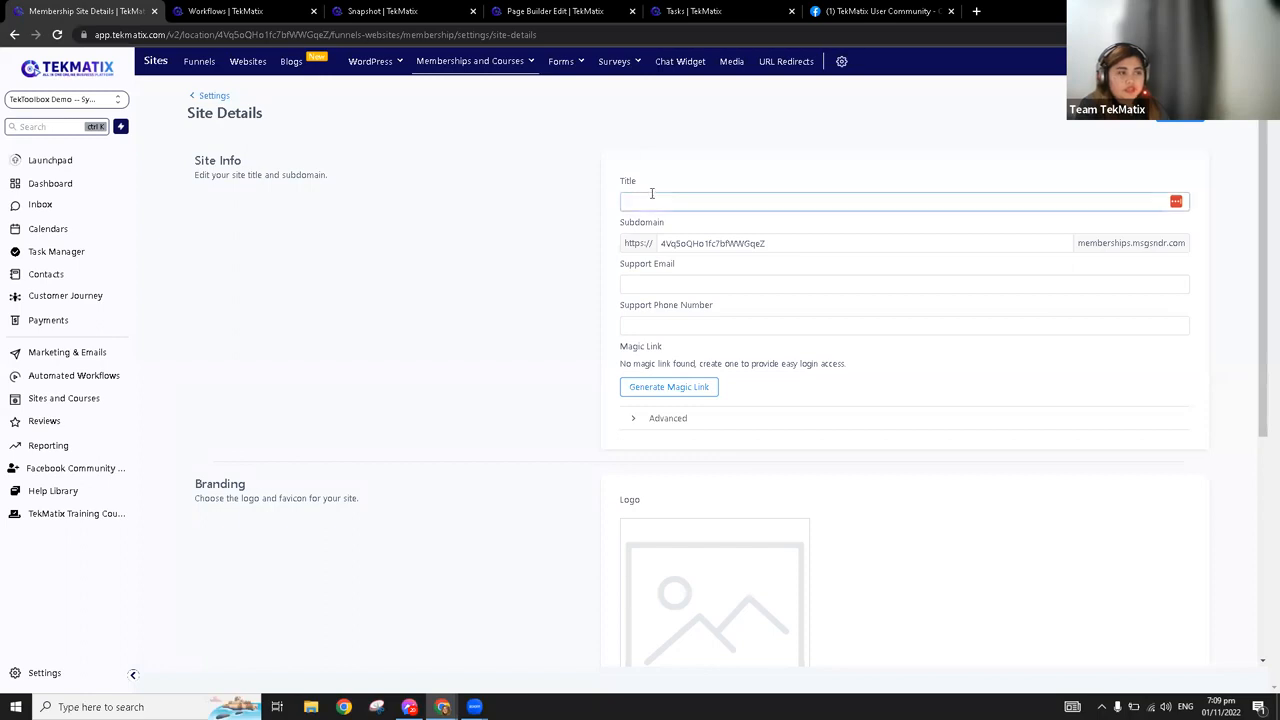
{"action": "left_click", "coordinate": [695, 281]}
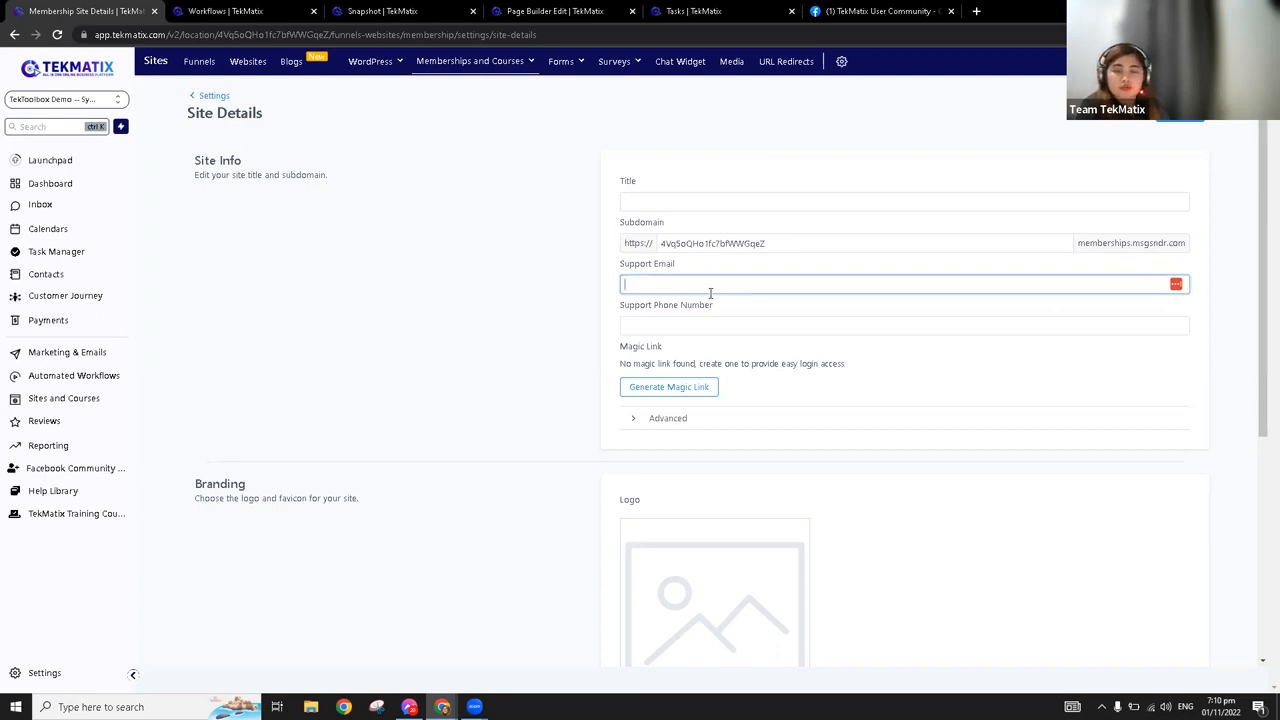
{"action": "left_click", "coordinate": [706, 198]}
{"action": "type", "text": "Tek"}
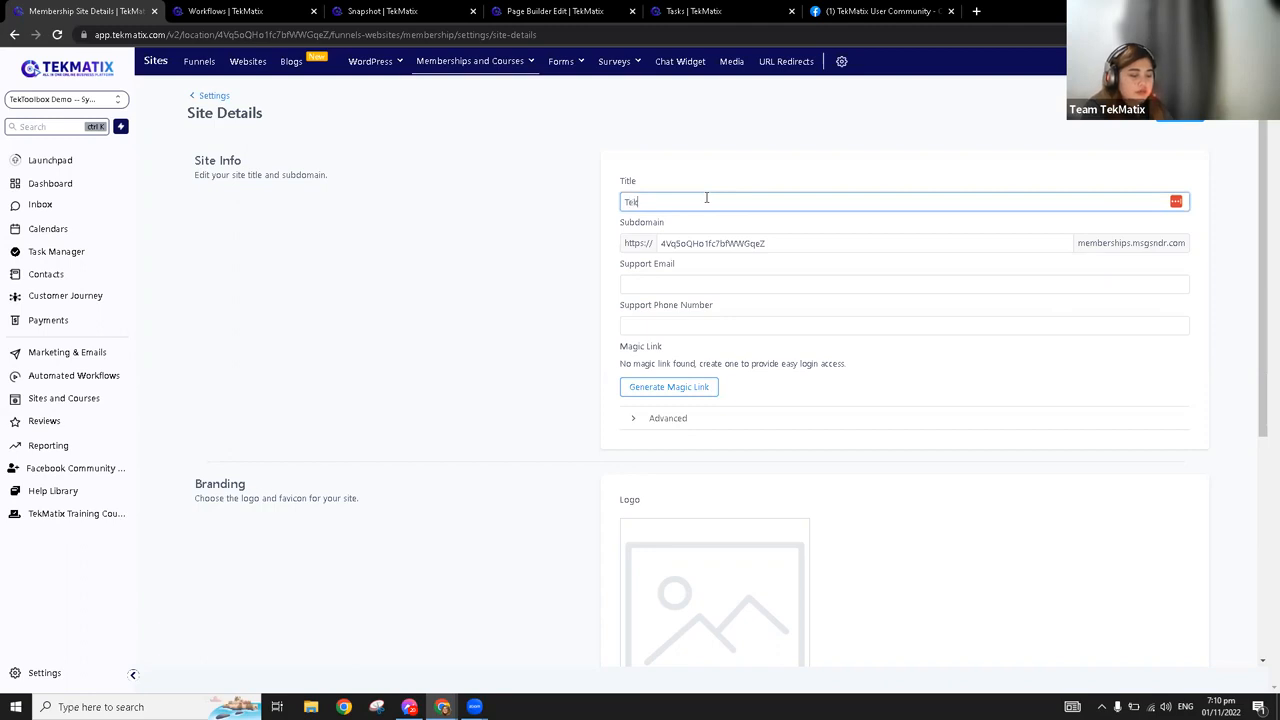
{"action": "type", "text": "Matix Demo"}
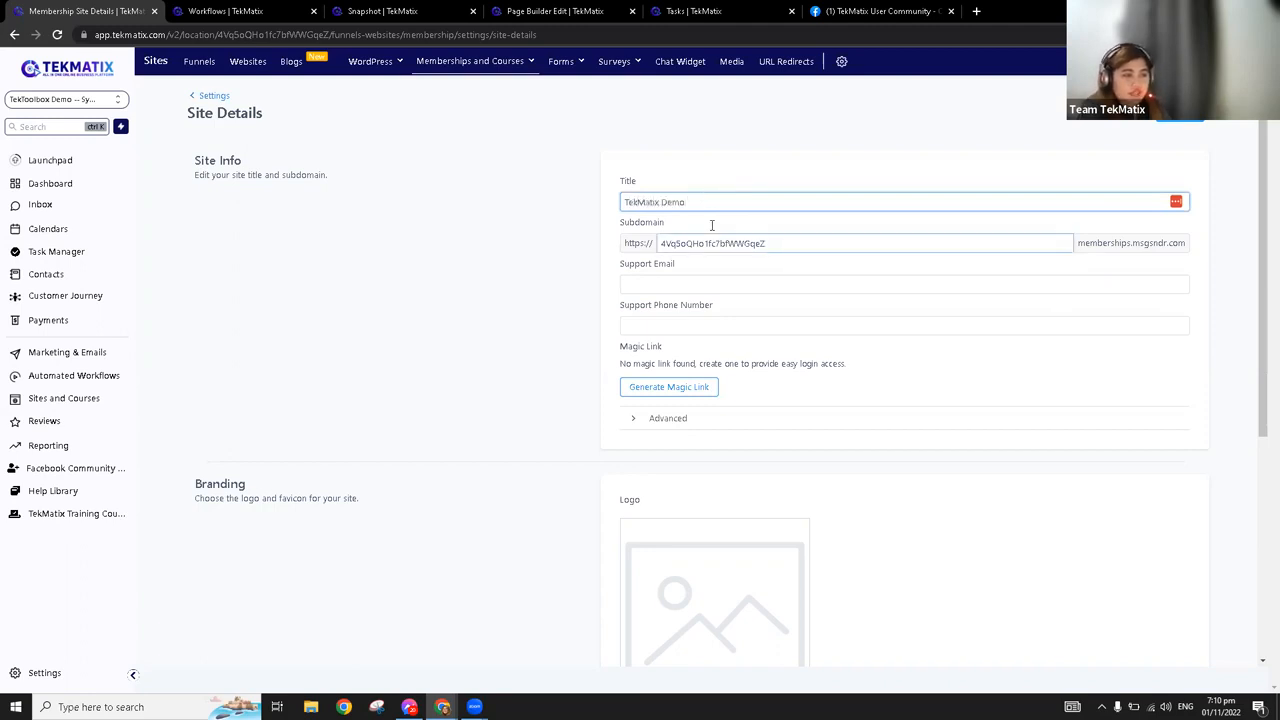
Upload the square blue TekMatix image file as the membership site's logo in the branding settings
{"action": "scroll", "coordinate": [700, 320], "scroll_direction": "down", "scroll_amount": 1}
{"action": "scroll", "coordinate": [699, 370], "scroll_direction": "down", "scroll_amount": 2}
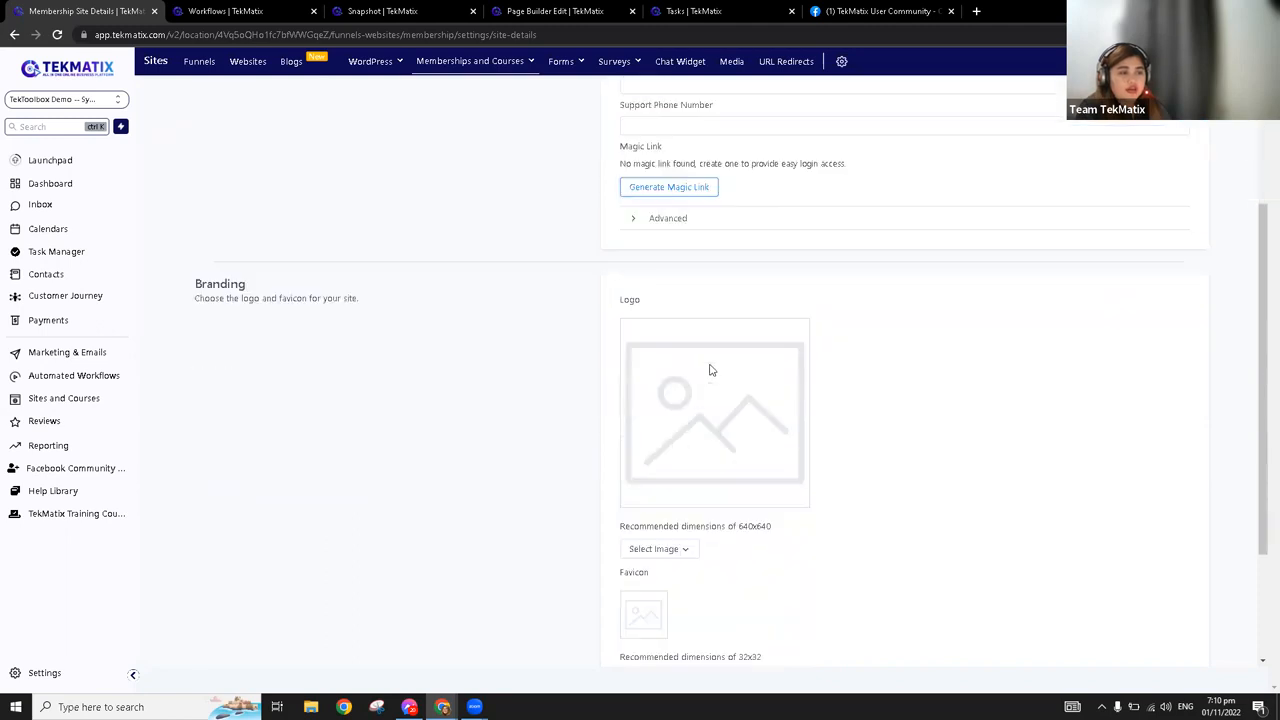
{"action": "scroll", "coordinate": [781, 509], "scroll_direction": "down", "scroll_amount": 1}
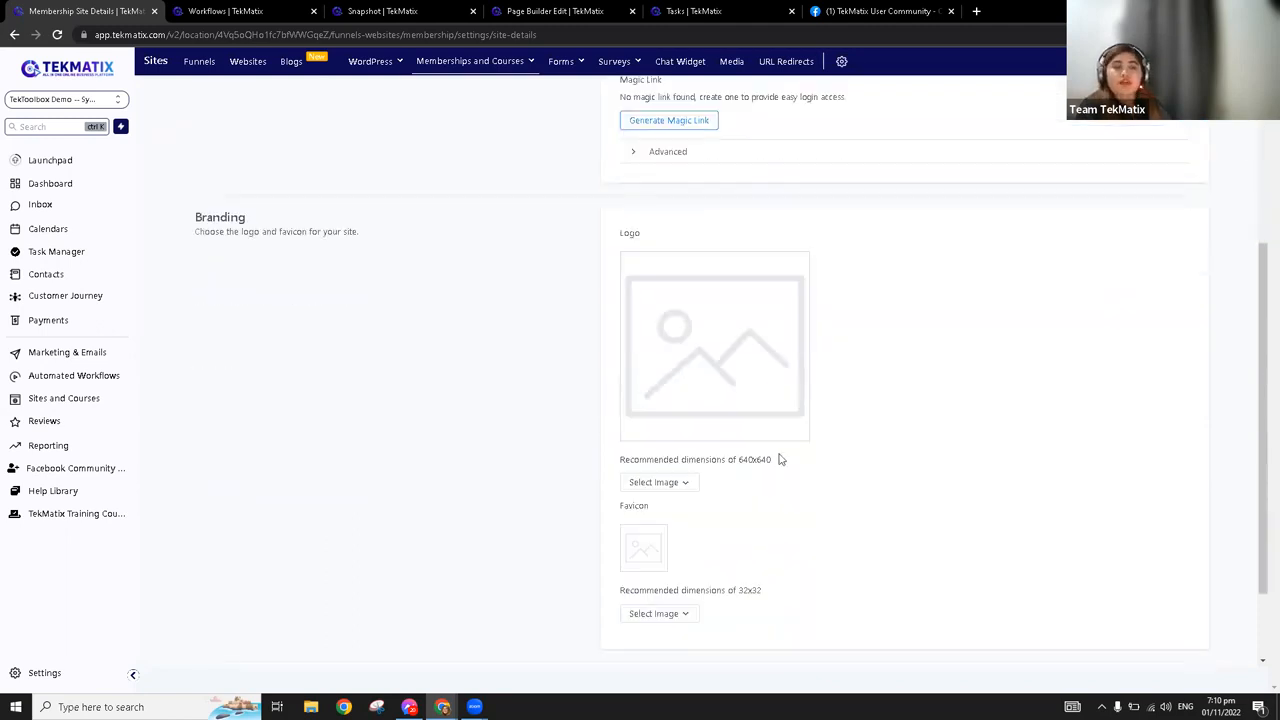
{"action": "mouse_move", "coordinate": [771, 459]}
{"action": "left_mouse_down"}
{"action": "mouse_move", "coordinate": [613, 463]}
{"action": "mouse_move", "coordinate": [783, 463]}
{"action": "left_mouse_up"}
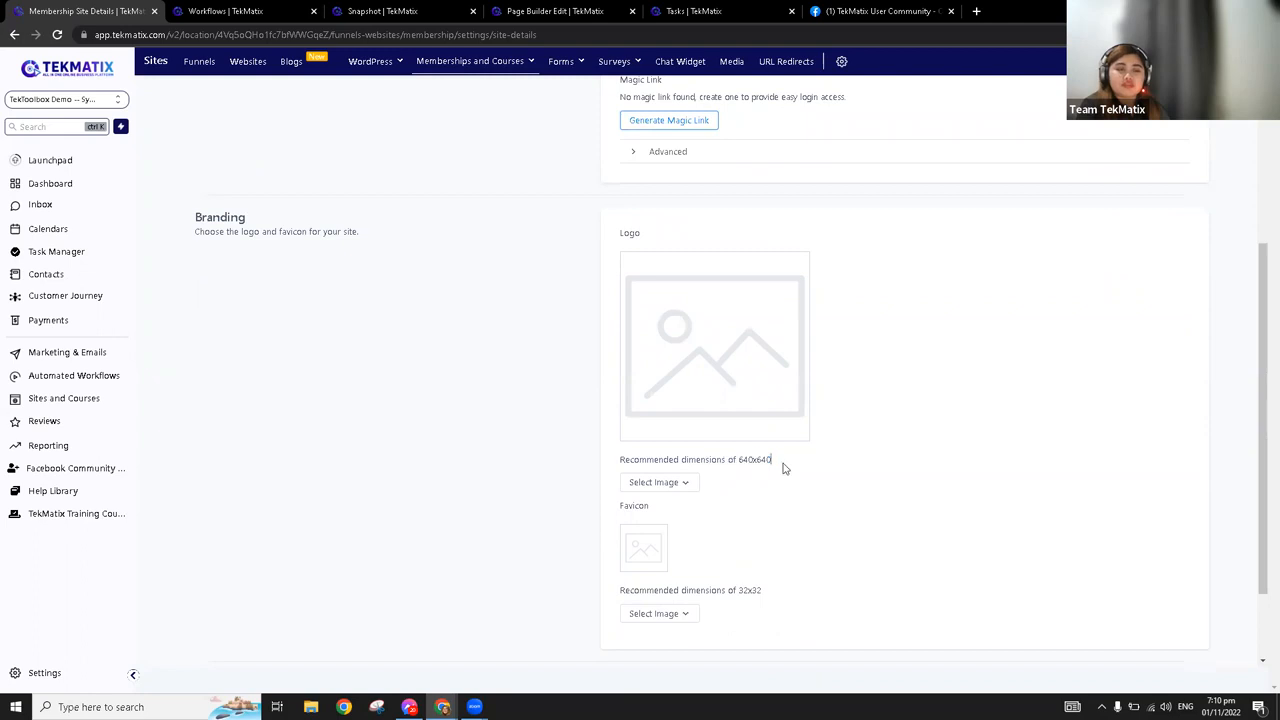
{"action": "left_click", "coordinate": [669, 483]}
{"action": "left_click", "coordinate": [684, 511]}
{"action": "left_click", "coordinate": [711, 204]}
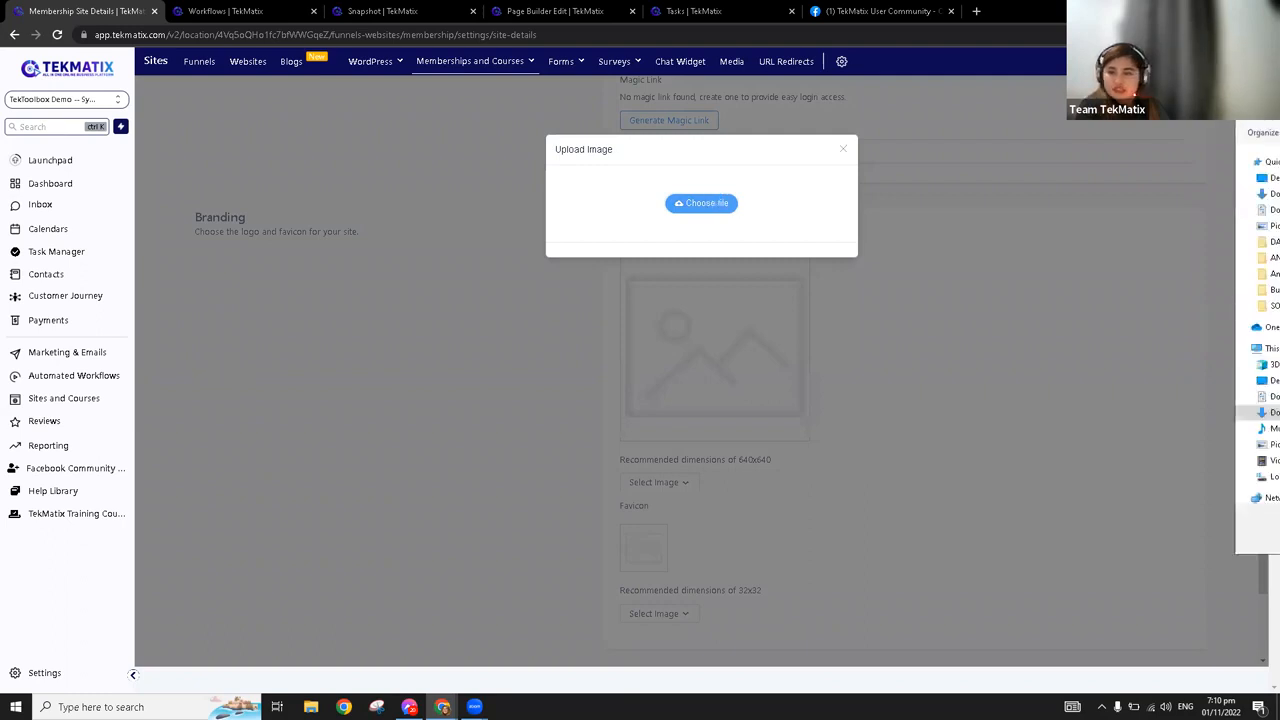
{"action": "key", "text": "Return"}
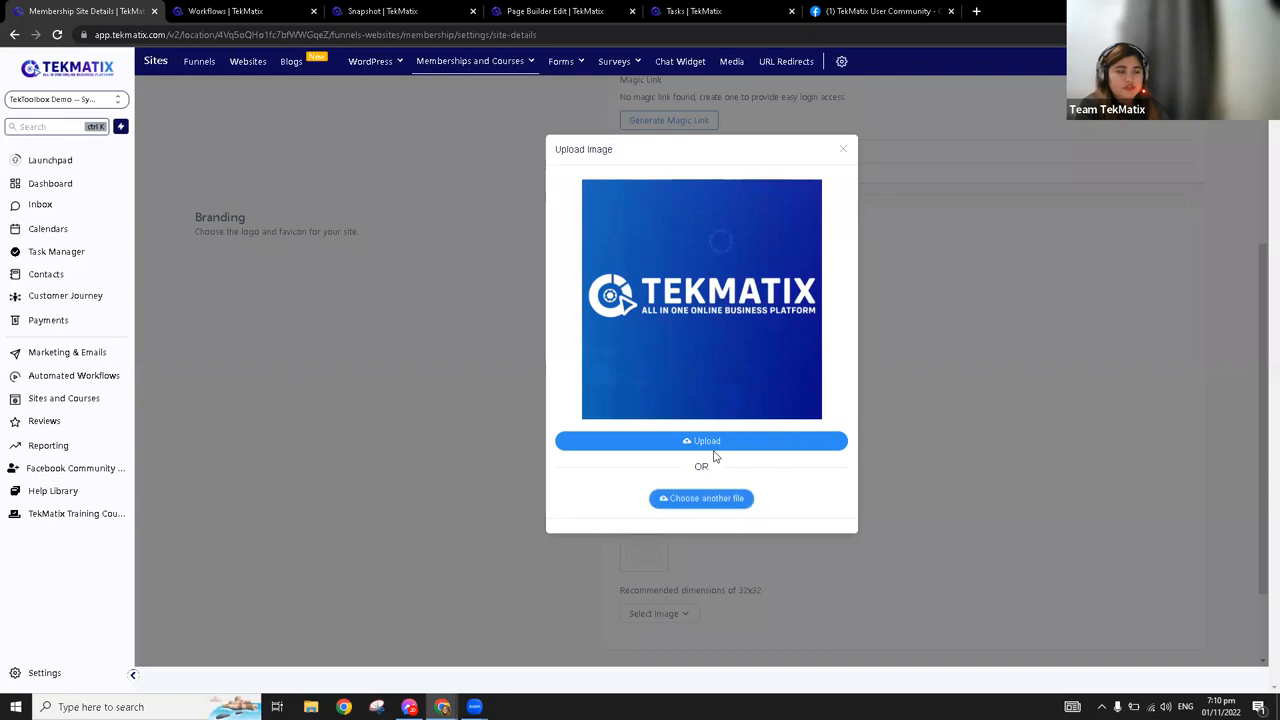
{"action": "left_click", "coordinate": [717, 451]}
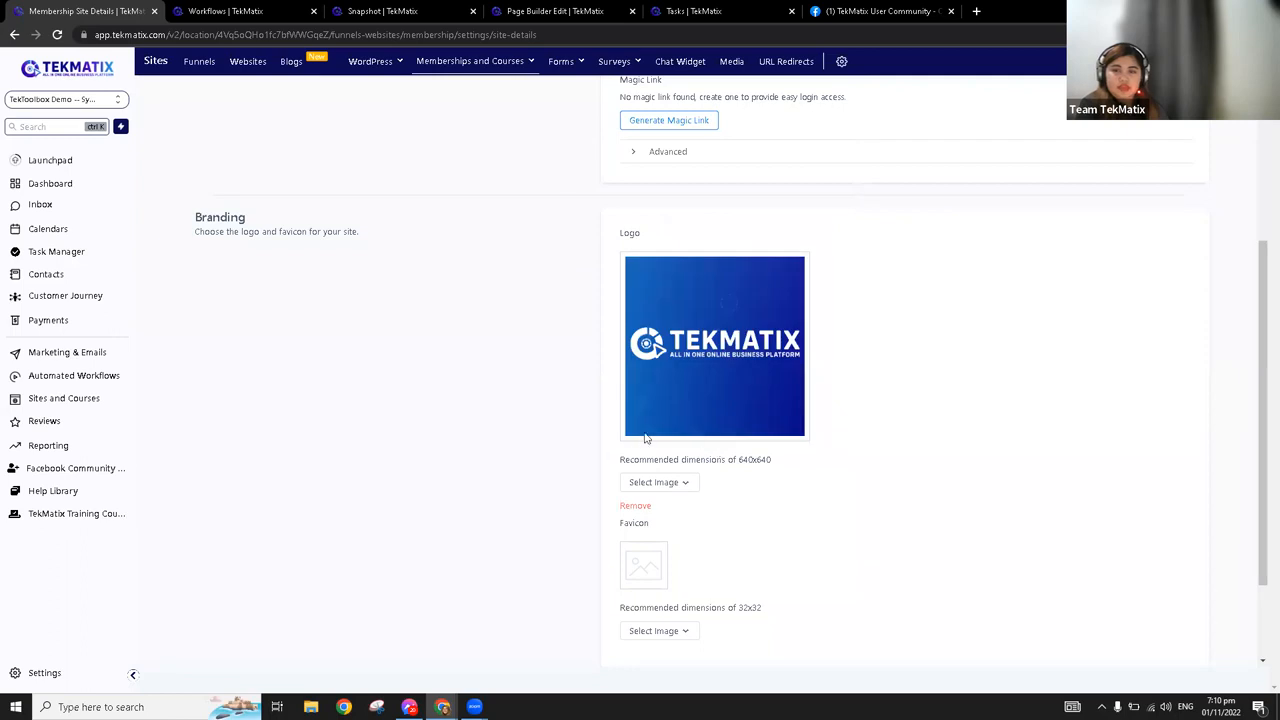
Upload the round TekMatix icon image as the membership site's favicon
{"action": "scroll", "coordinate": [647, 437], "scroll_direction": "down", "scroll_amount": 1}
{"action": "scroll", "coordinate": [647, 437], "scroll_direction": "down", "scroll_amount": 1}
{"action": "left_click", "coordinate": [663, 512]}
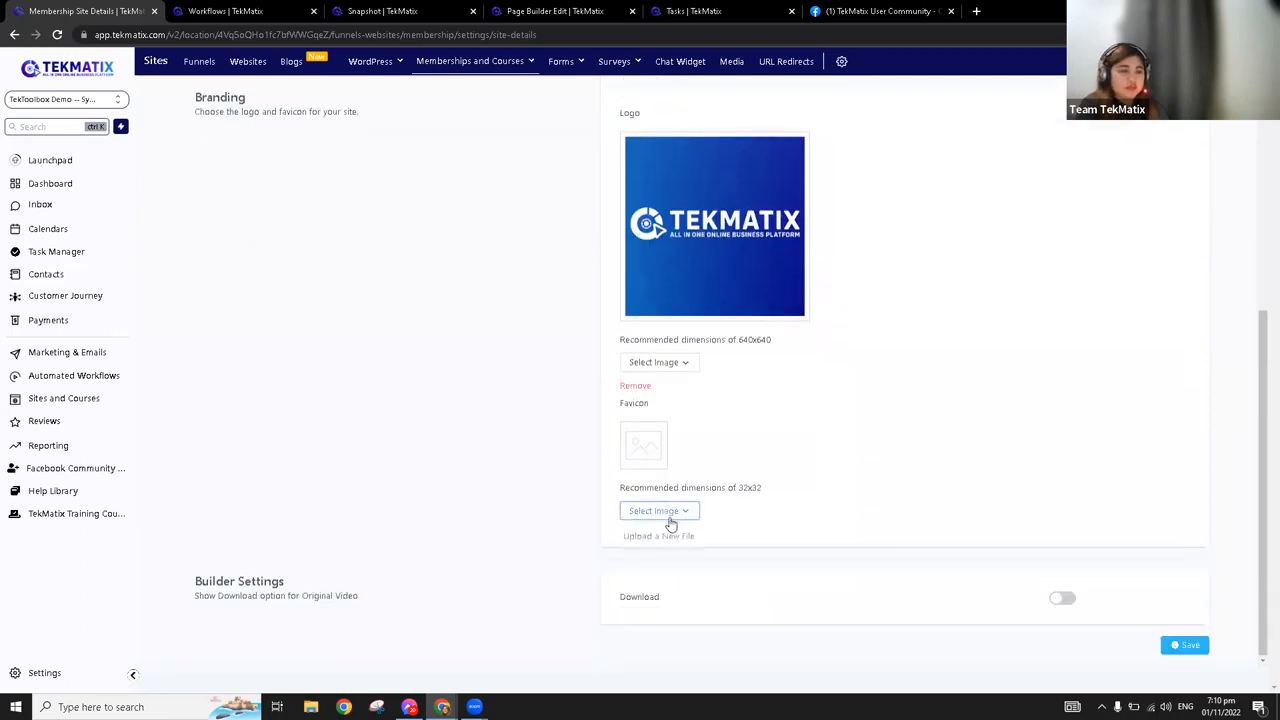
{"action": "left_click", "coordinate": [679, 539]}
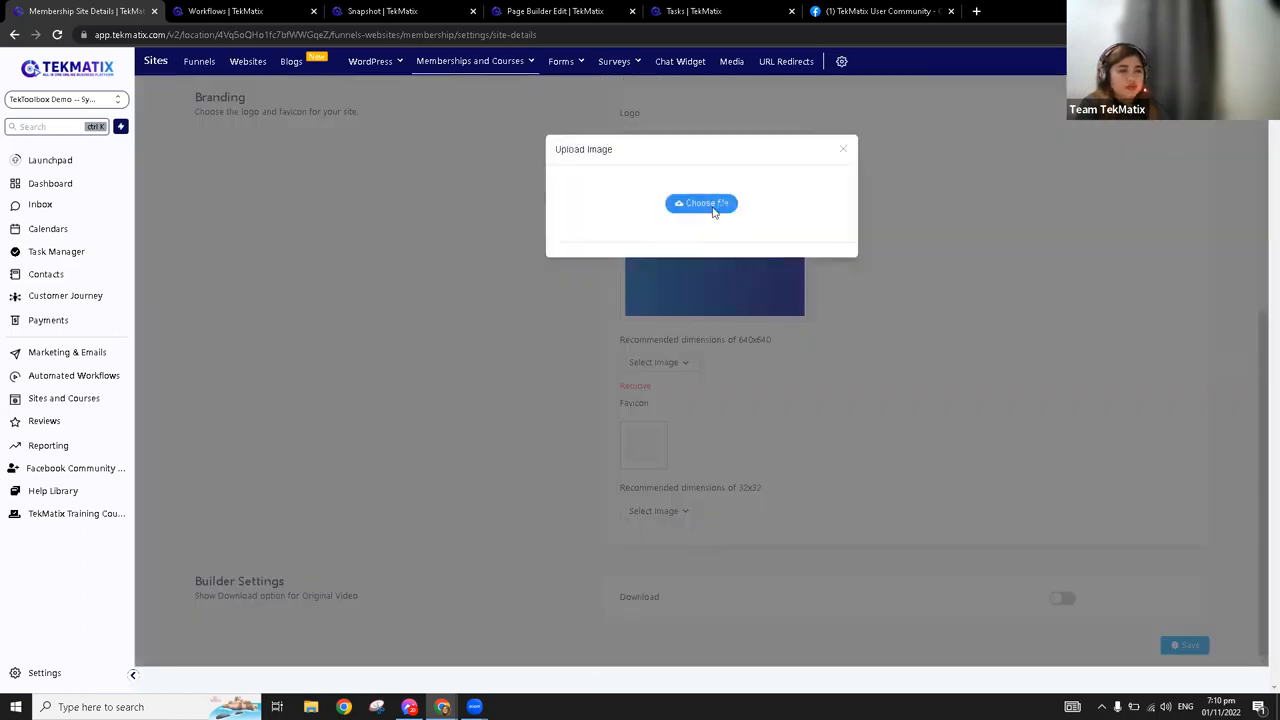
{"action": "left_click", "coordinate": [714, 212]}
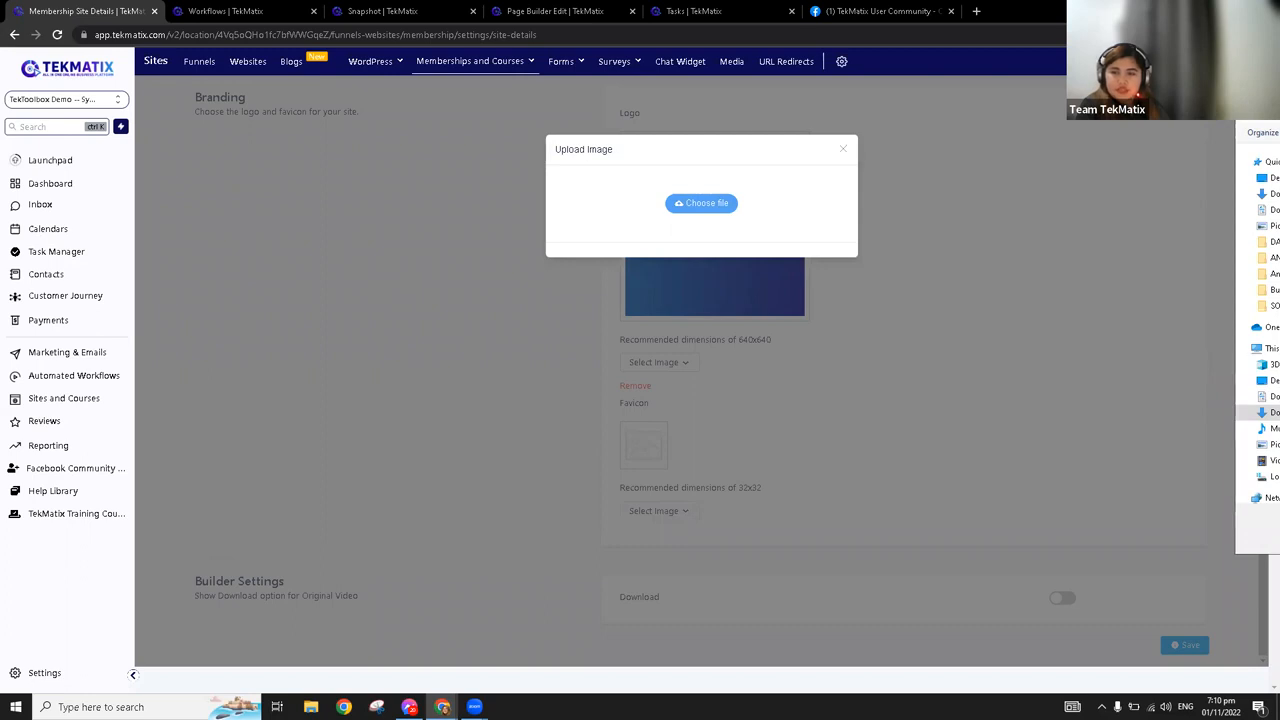
{"action": "key", "text": "Return"}
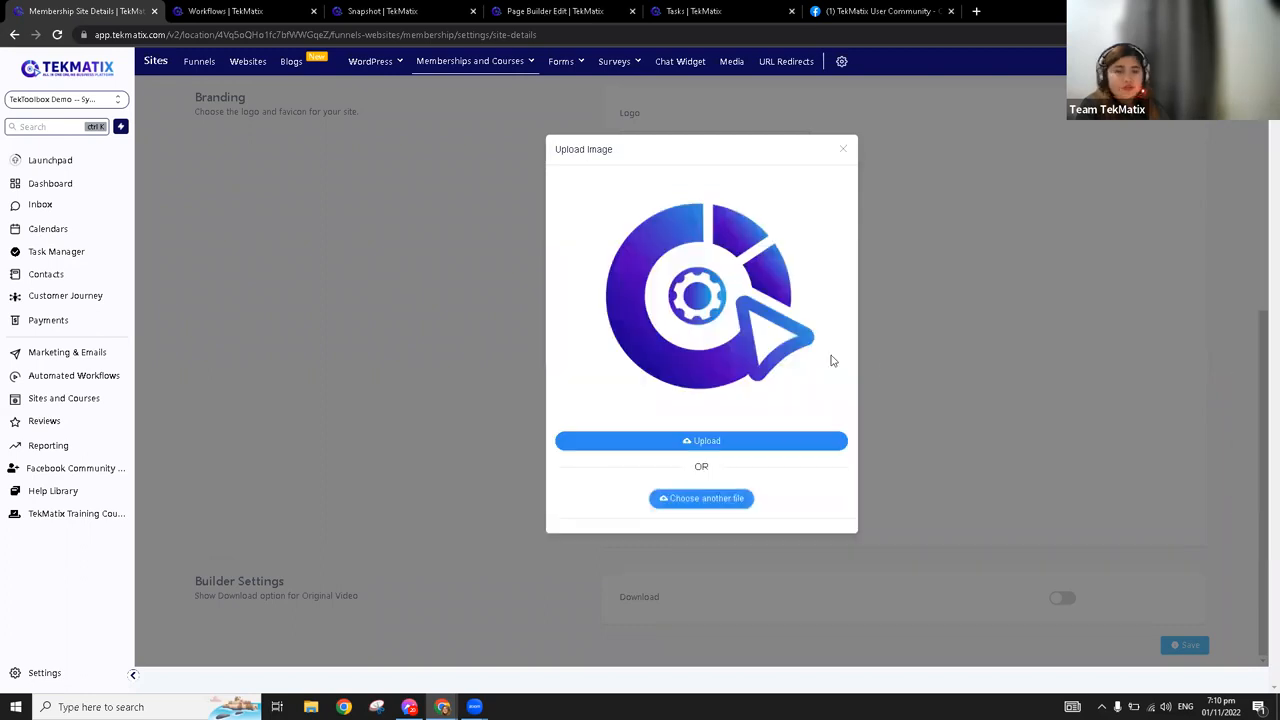
{"action": "left_click", "coordinate": [721, 444]}
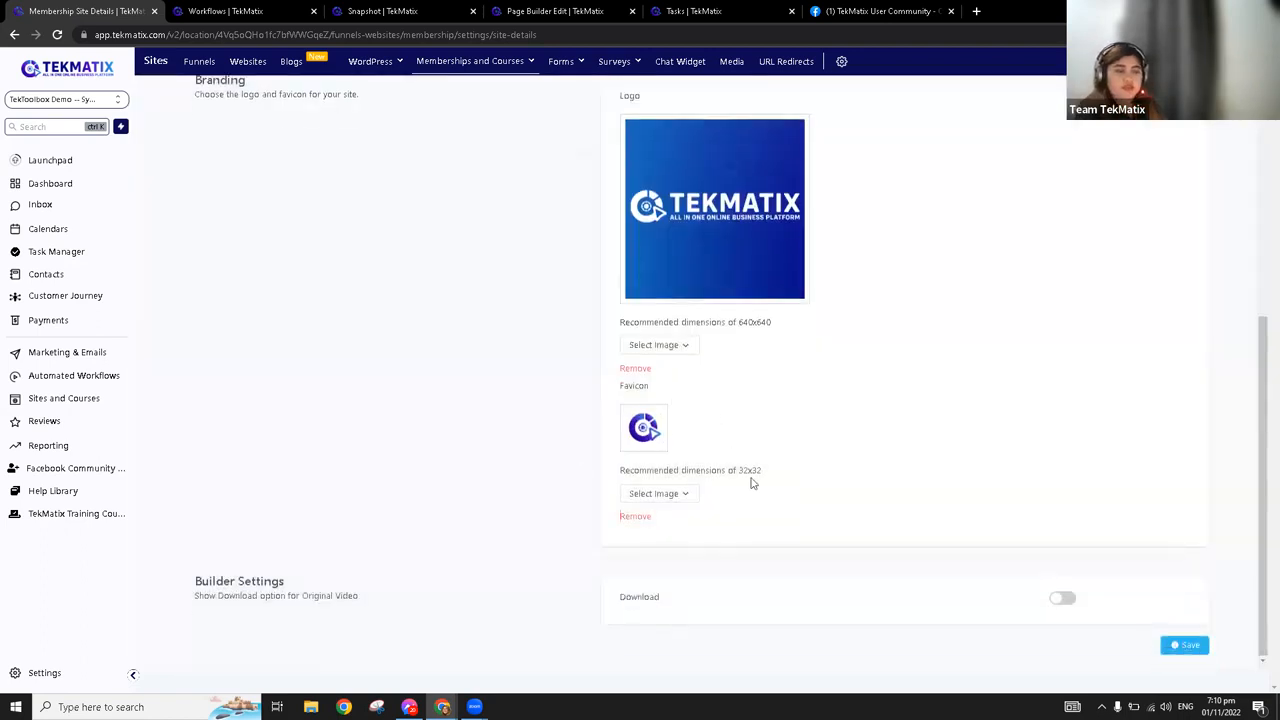
Switch the Download option for original videos on and back off, and save the site details
{"action": "scroll", "coordinate": [634, 486], "scroll_direction": "up", "scroll_amount": 4}
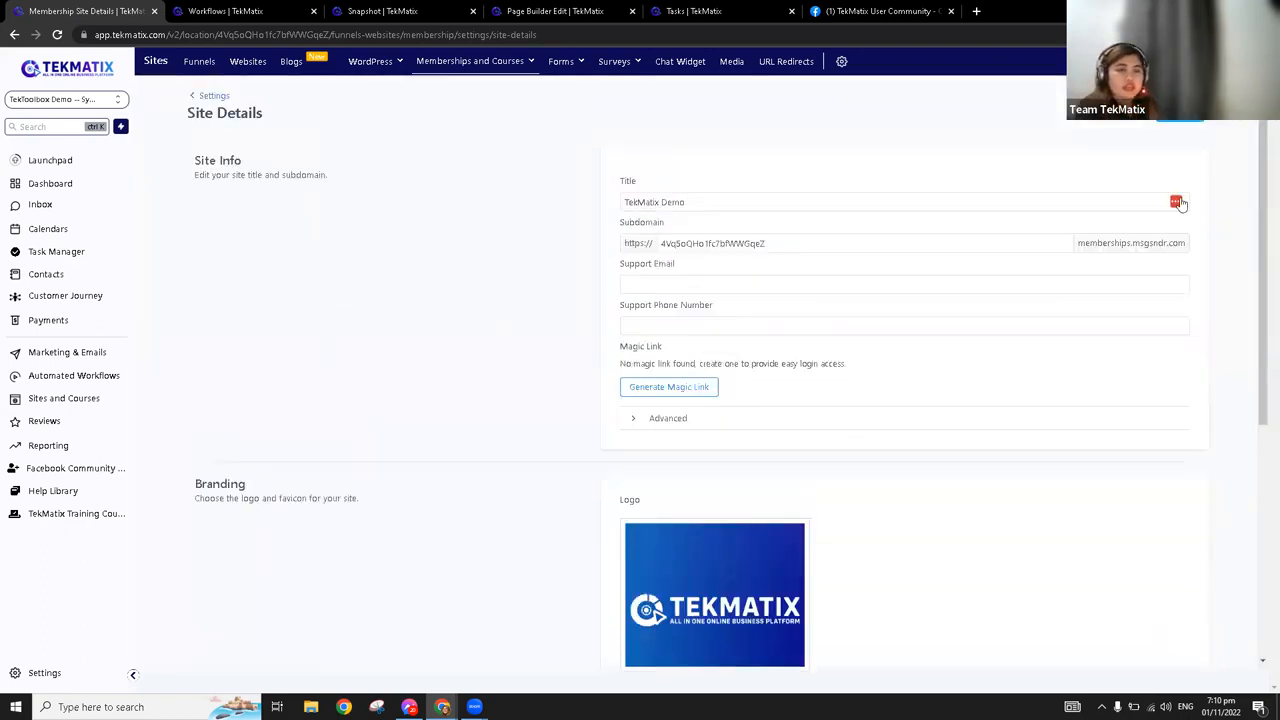
{"action": "scroll", "coordinate": [900, 471], "scroll_direction": "down", "scroll_amount": 4}
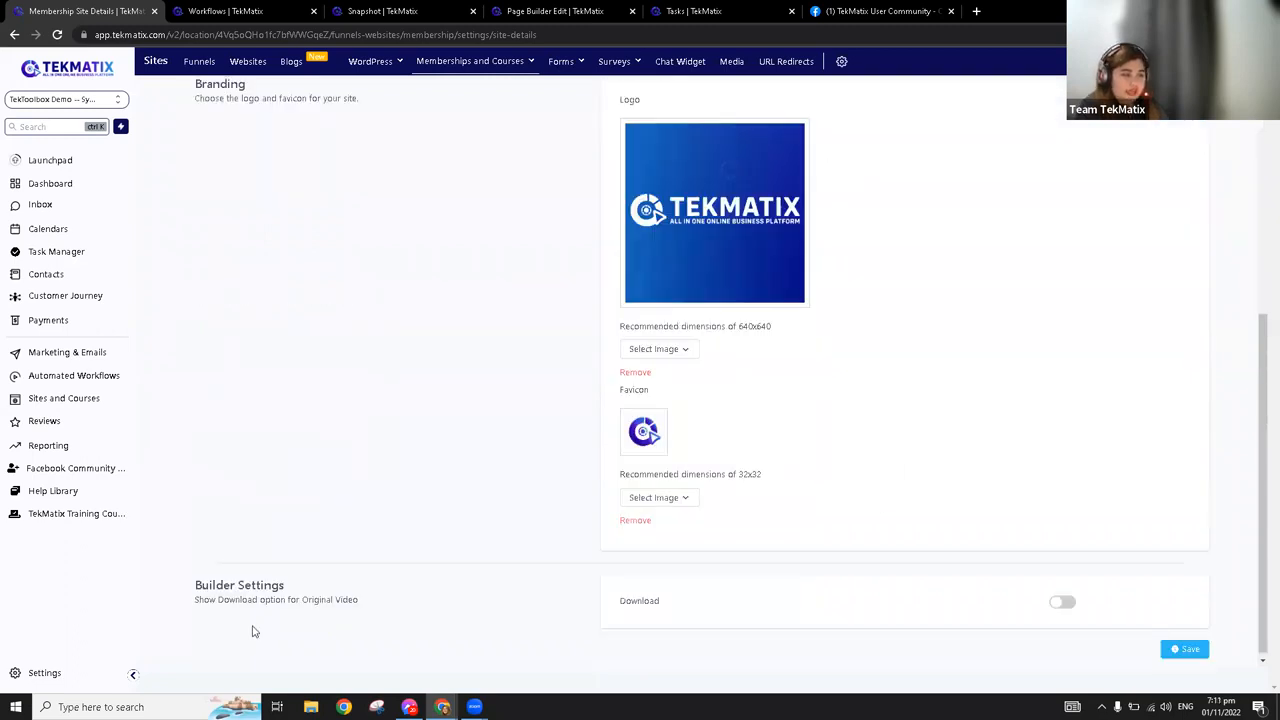
{"action": "left_click_drag", "start_coordinate": [195, 589], "coordinate": [405, 605]}
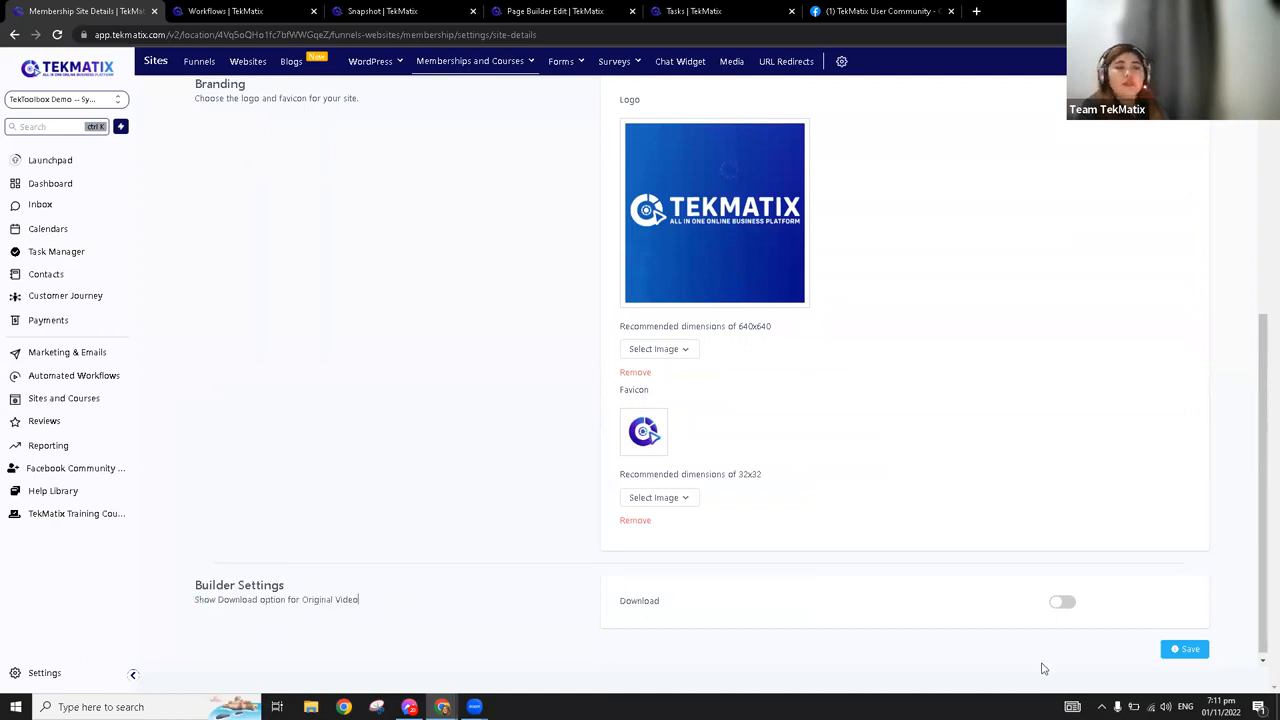
{"action": "left_click", "coordinate": [1063, 603]}
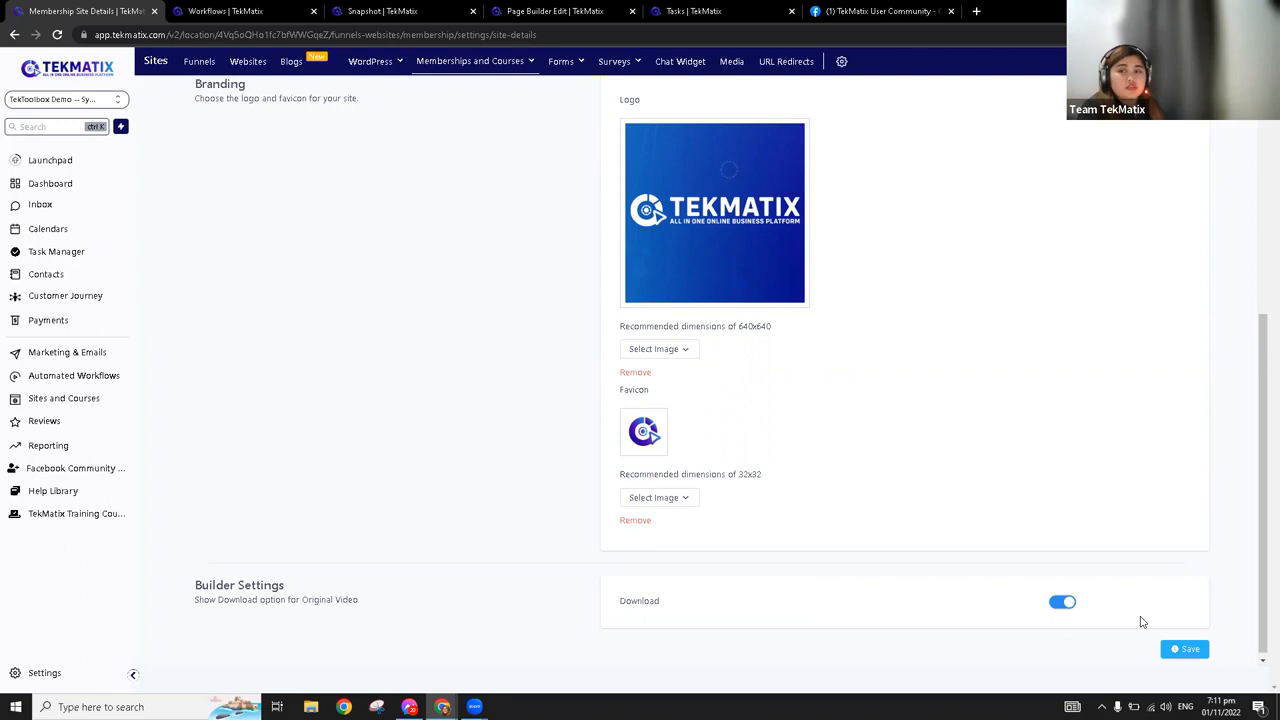
{"action": "left_click", "coordinate": [1065, 603]}
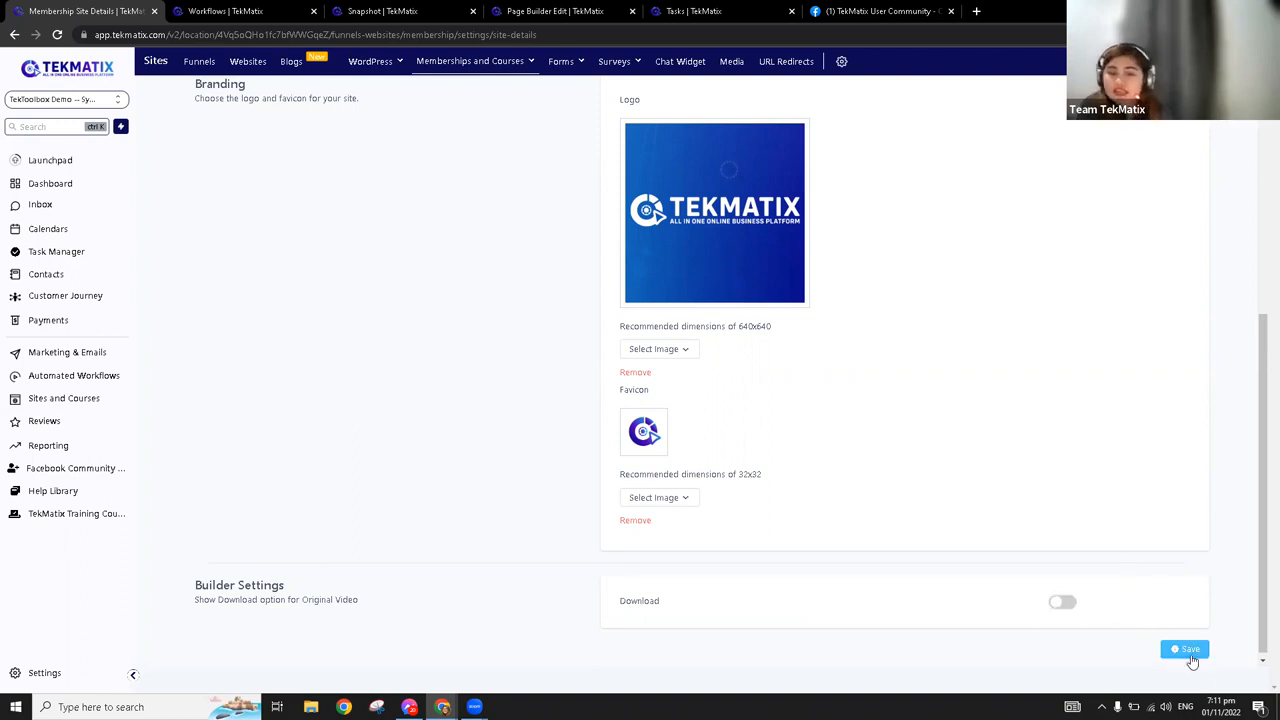
{"action": "left_click", "coordinate": [1190, 653]}
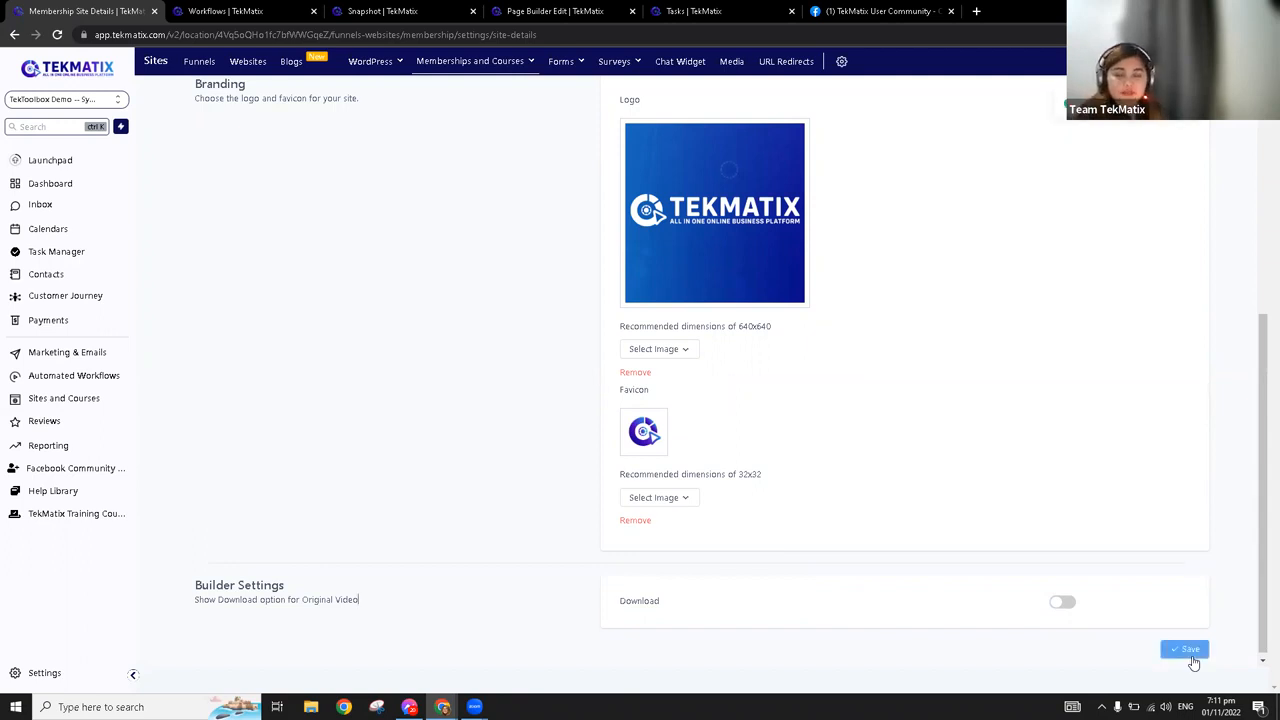
Open the Custom Domains settings of the membership site and examine the domain entered for connection
{"action": "scroll", "coordinate": [945, 555], "scroll_direction": "up", "scroll_amount": 4}
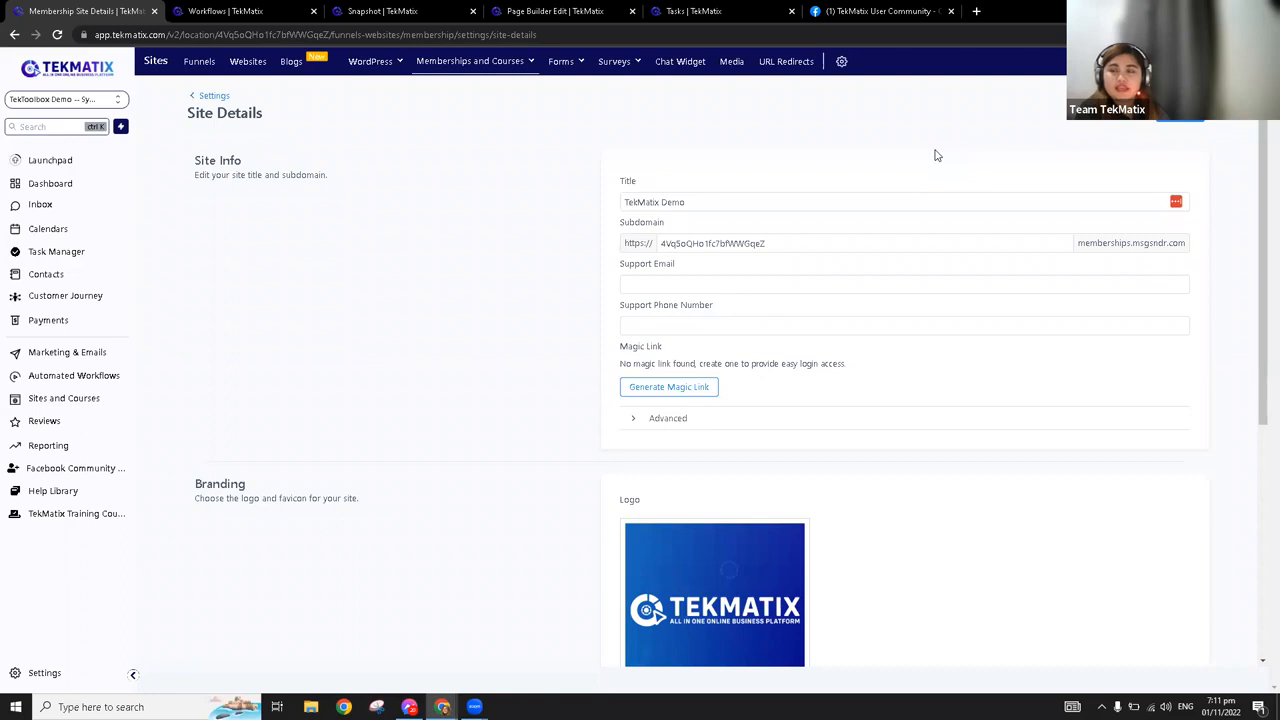
{"action": "left_click", "coordinate": [214, 97]}
{"action": "left_click", "coordinate": [660, 204]}
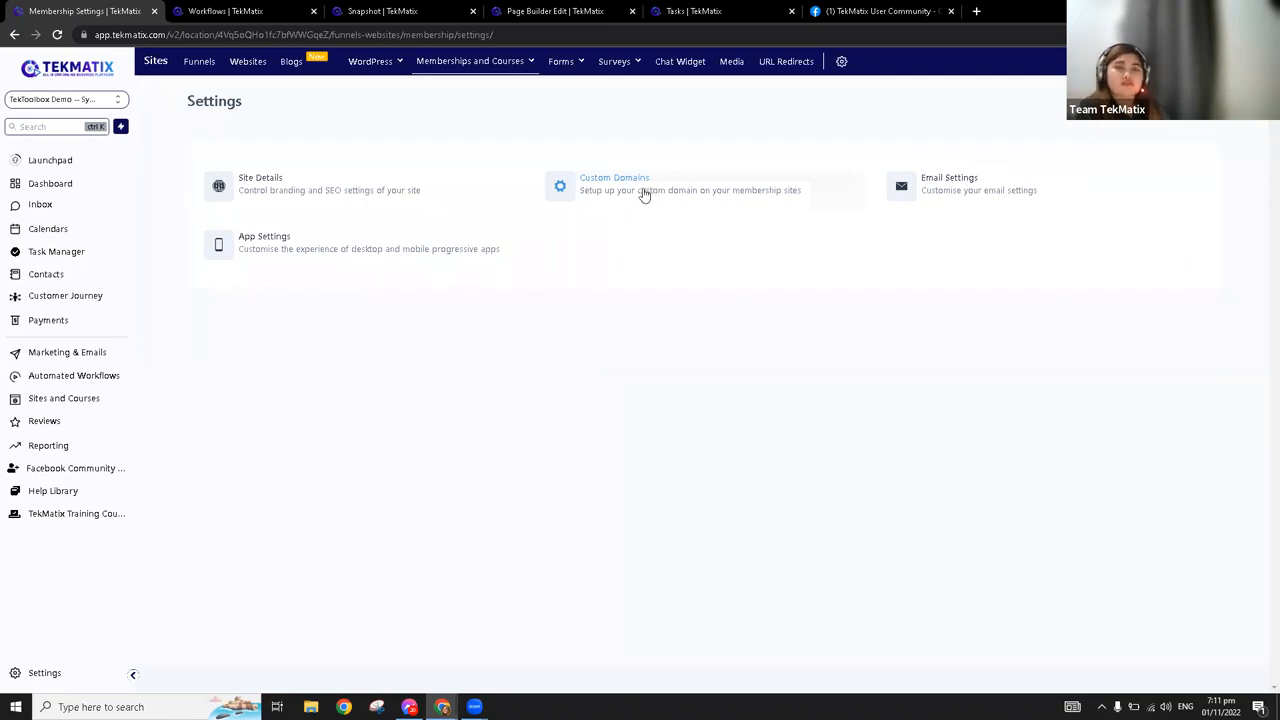
{"action": "left_click", "coordinate": [645, 194]}
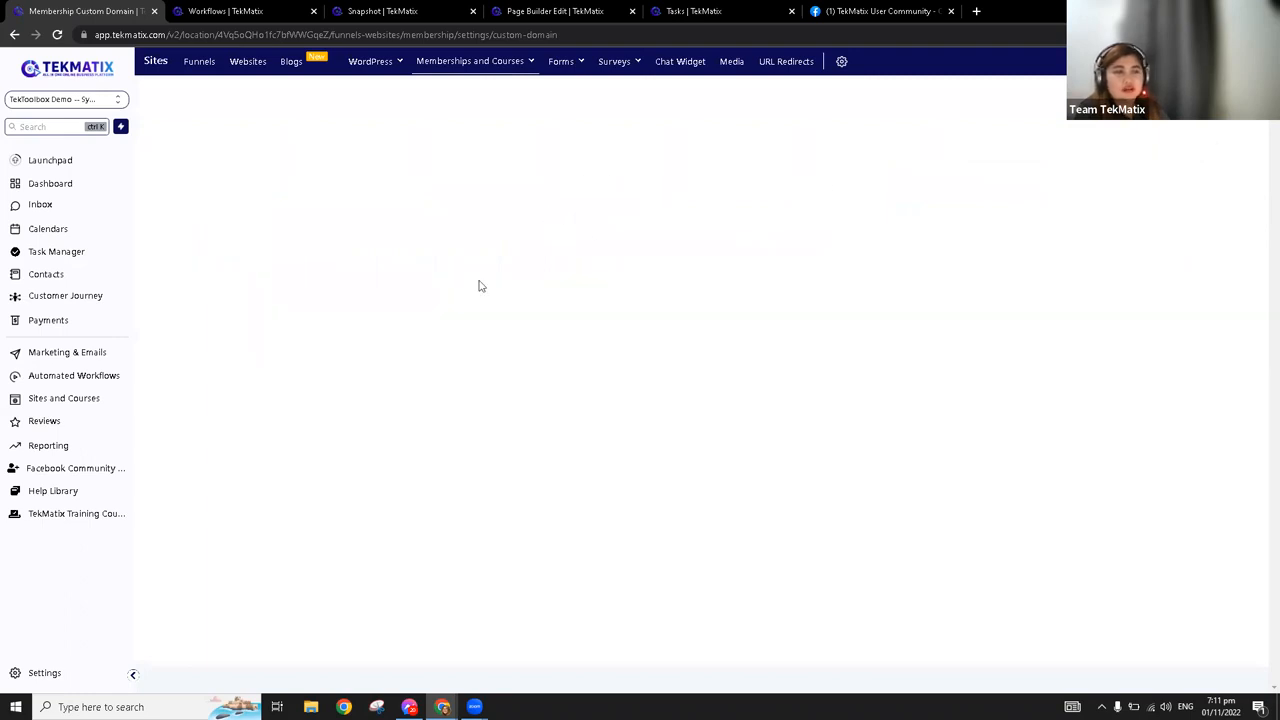
{"action": "left_click", "coordinate": [629, 186]}
{"action": "left_click_drag", "start_coordinate": [629, 186], "coordinate": [480, 190]}
{"action": "left_click", "coordinate": [659, 187]}
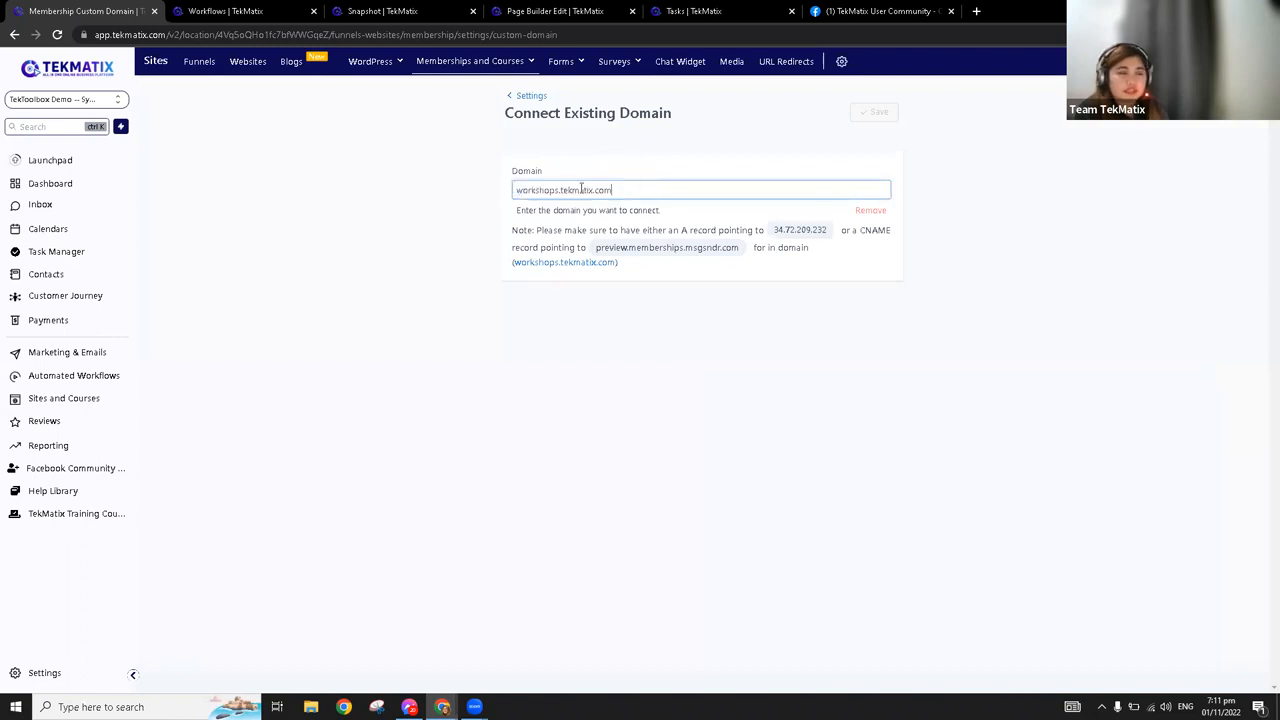
{"action": "left_click_drag", "start_coordinate": [668, 191], "coordinate": [514, 190]}
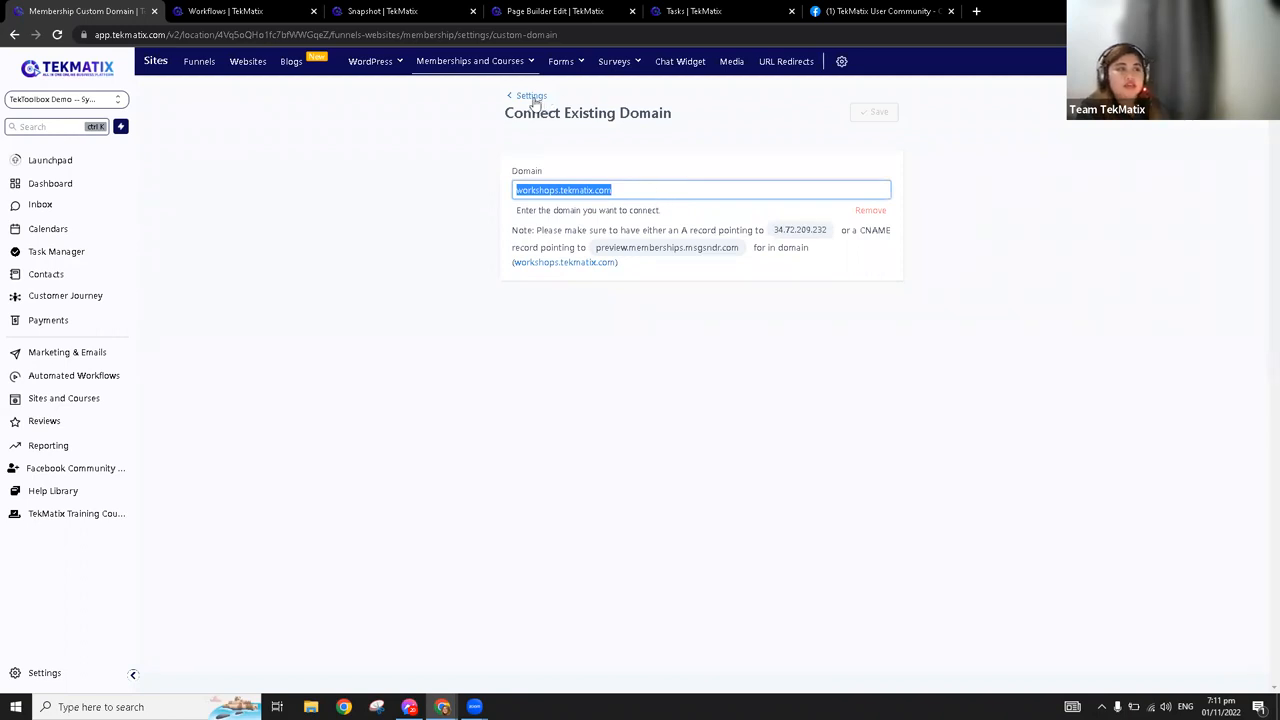
{"action": "left_click", "coordinate": [595, 190]}
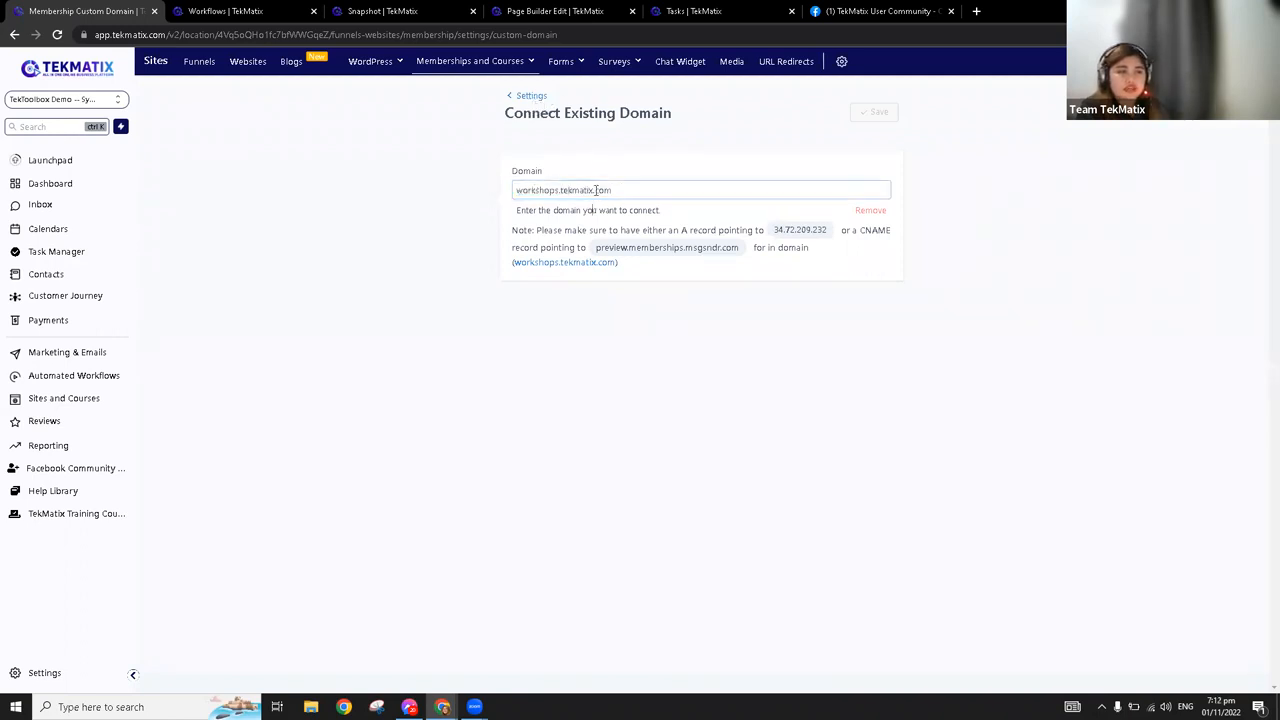
Go back to the membership settings overview and open App Settings
{"action": "left_click", "coordinate": [531, 105]}
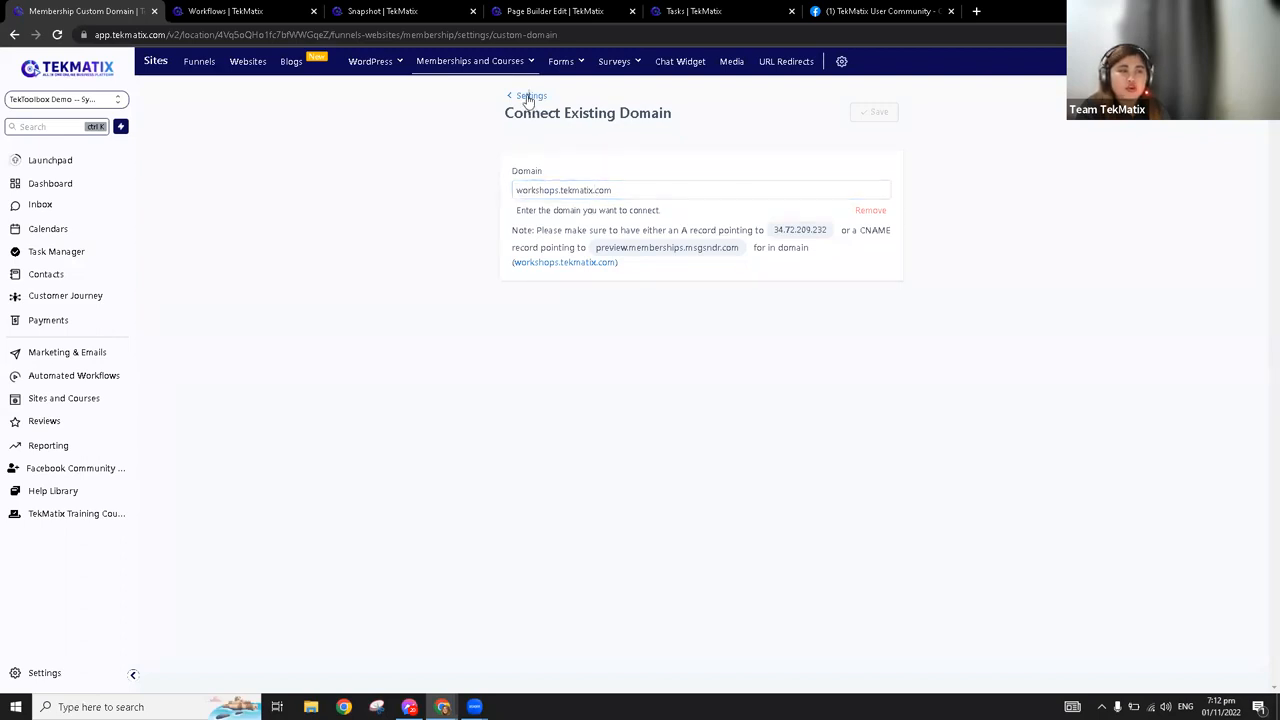
{"action": "left_click", "coordinate": [568, 184]}
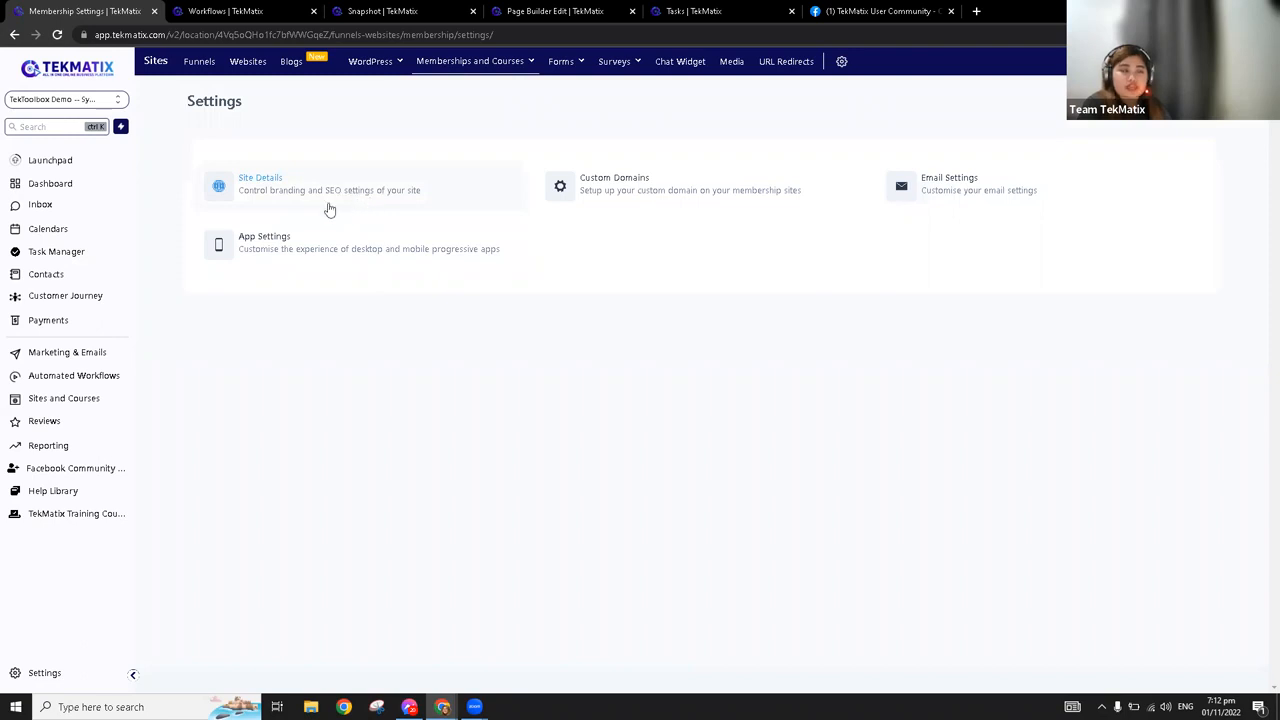
{"action": "left_click", "coordinate": [276, 246]}
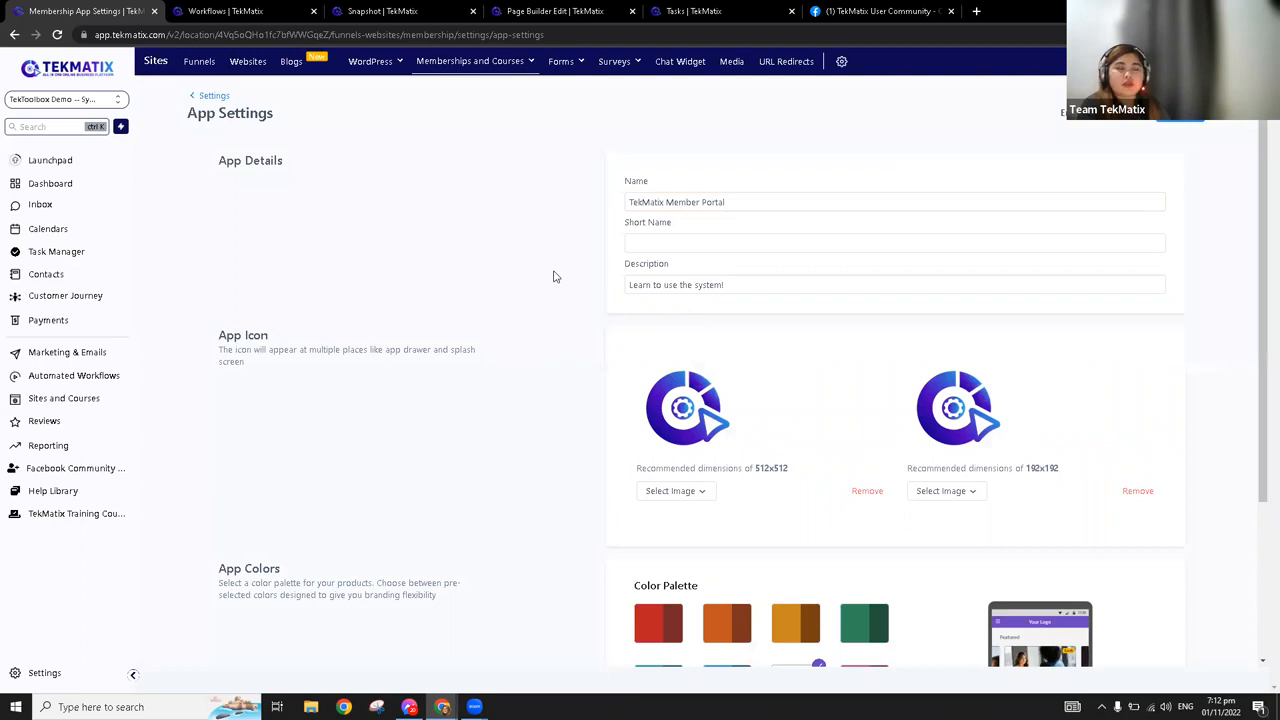
Change the app's name to "TekMatix App" in the App Details
{"action": "scroll", "coordinate": [556, 277], "scroll_direction": "down", "scroll_amount": 1}
{"action": "scroll", "coordinate": [561, 294], "scroll_direction": "down", "scroll_amount": 1}
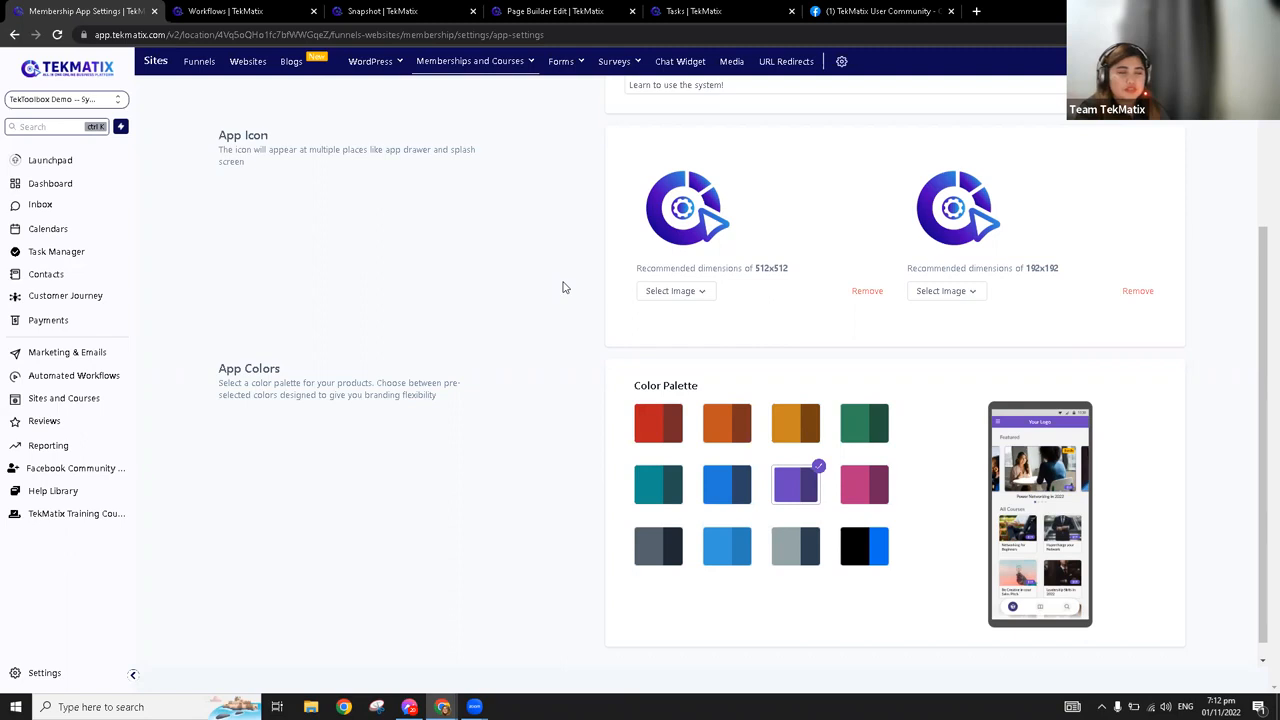
{"action": "scroll", "coordinate": [551, 319], "scroll_direction": "up", "scroll_amount": 3}
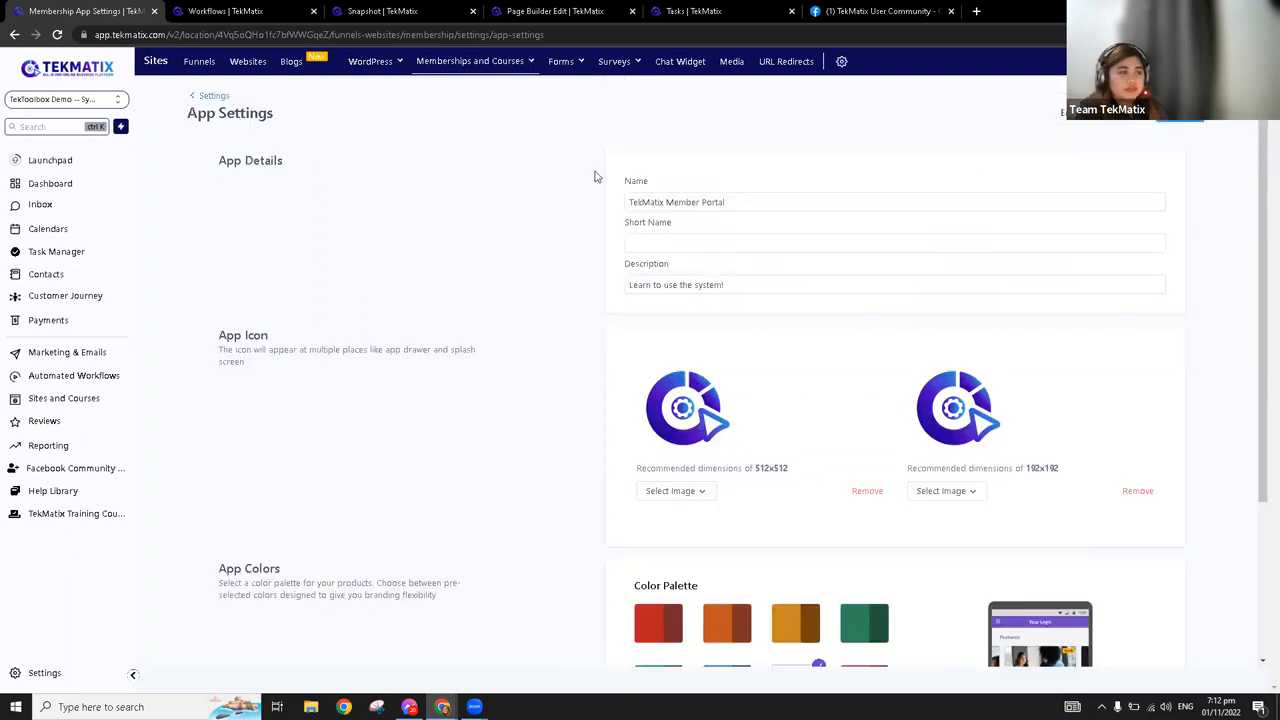
{"action": "left_click", "coordinate": [740, 204]}
{"action": "left_click_drag", "start_coordinate": [740, 204], "coordinate": [666, 202]}
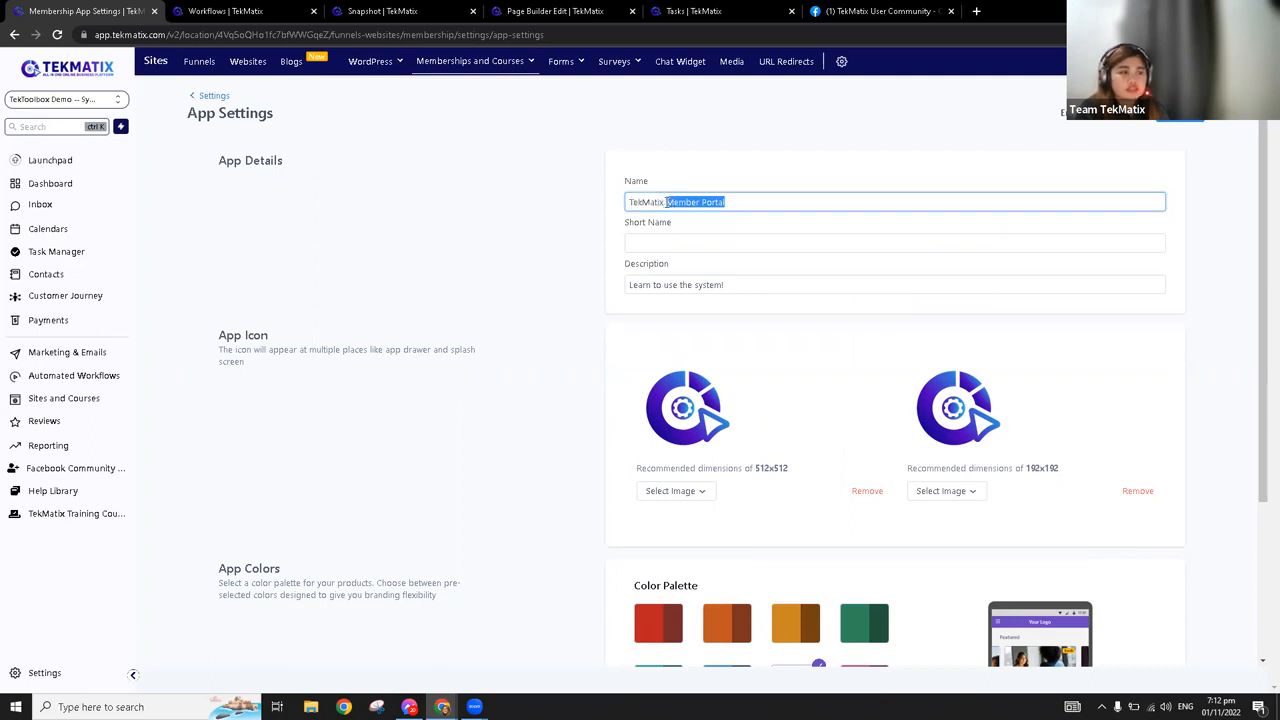
{"action": "key", "text": "BackSpace"}
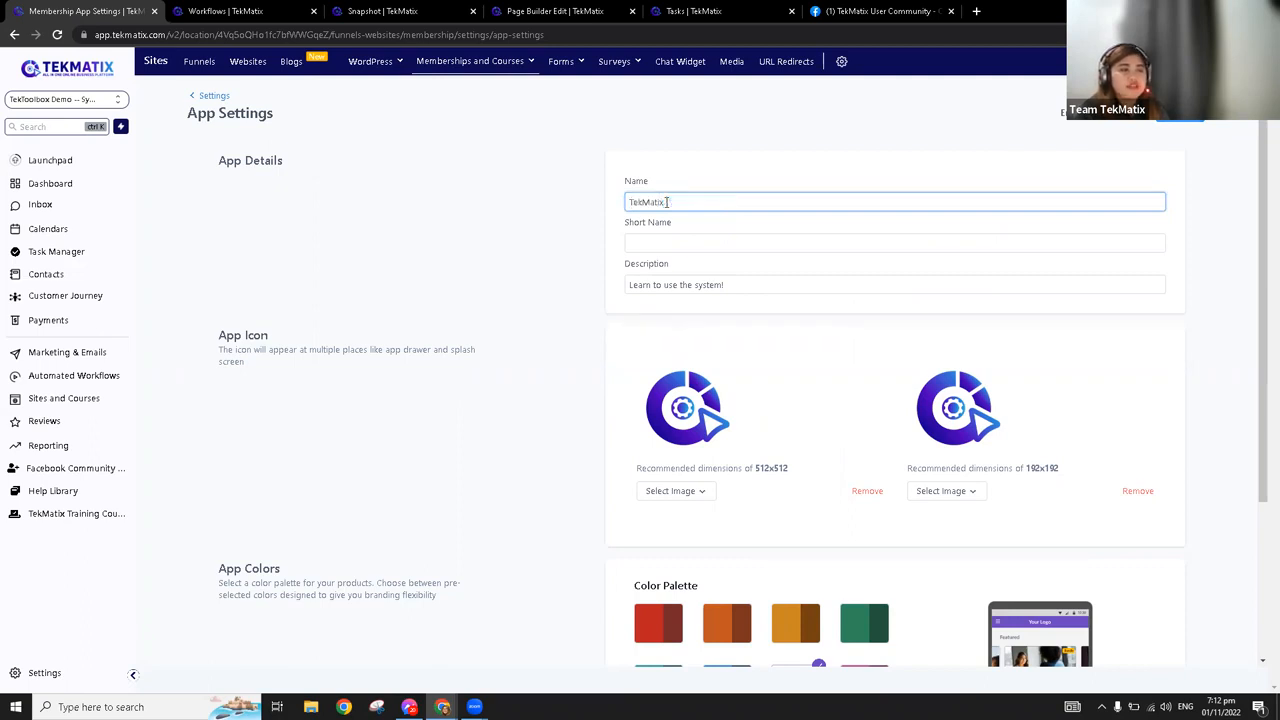
{"action": "type", "text": "App"}
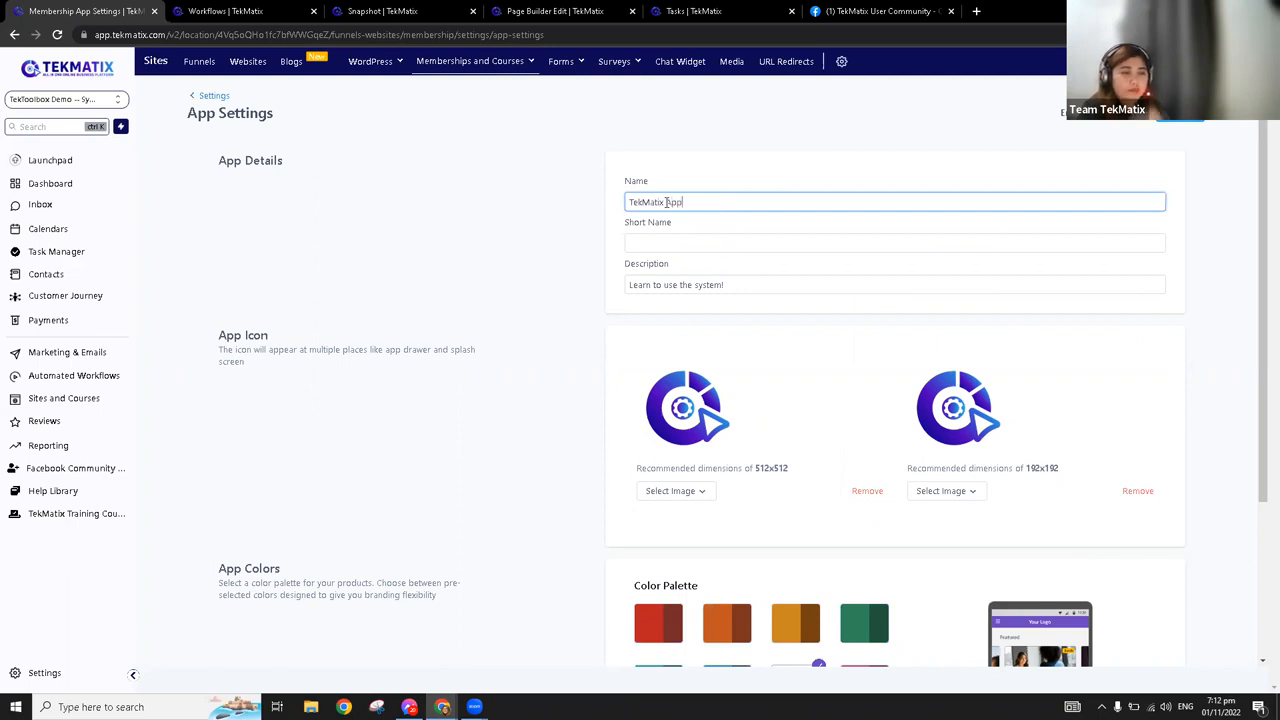
Examine the Name, Short Name and Description fields in the App Details
{"action": "triple_click", "coordinate": [647, 201]}
{"action": "left_click", "coordinate": [657, 186]}
{"action": "left_click_drag", "start_coordinate": [683, 226], "coordinate": [622, 221]}
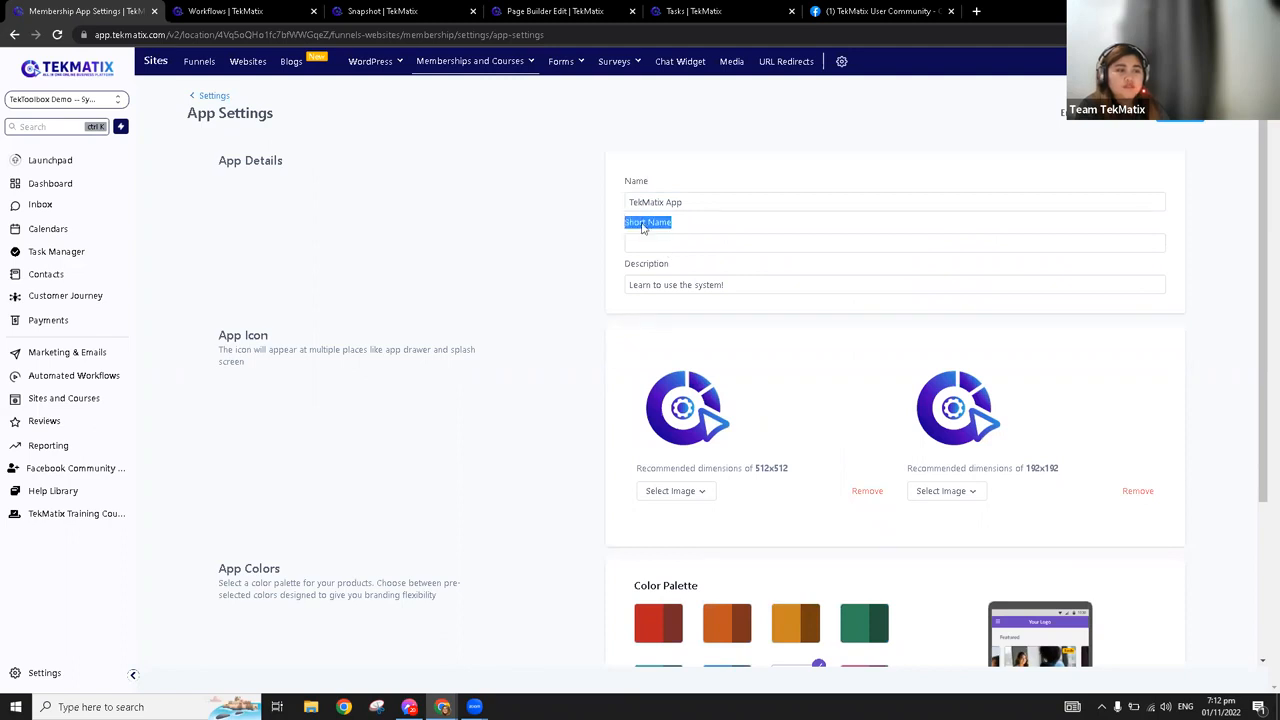
{"action": "left_click_drag", "start_coordinate": [672, 263], "coordinate": [617, 263]}
{"action": "left_click_drag", "start_coordinate": [740, 287], "coordinate": [625, 285]}
{"action": "left_click", "coordinate": [672, 285]}
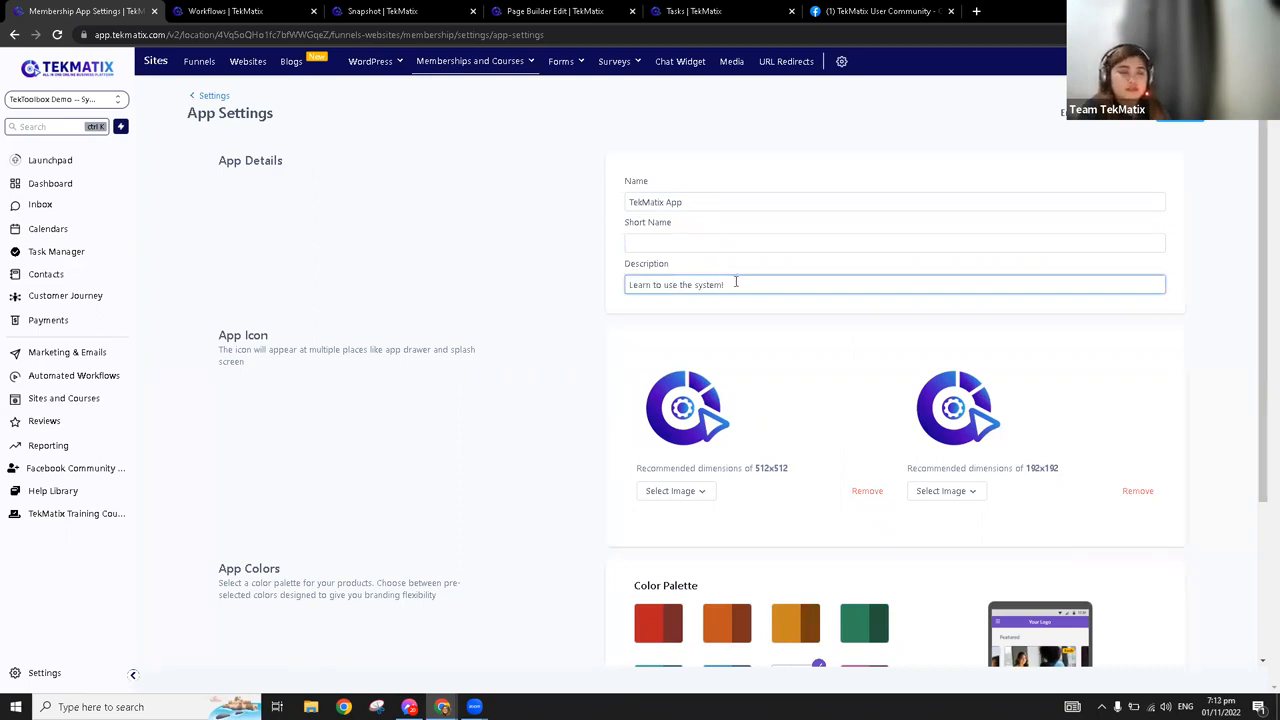
Examine the App Icon section's recommended image dimensions and the image selection options of the 512x512 icon
{"action": "left_click_drag", "start_coordinate": [219, 337], "coordinate": [508, 371]}
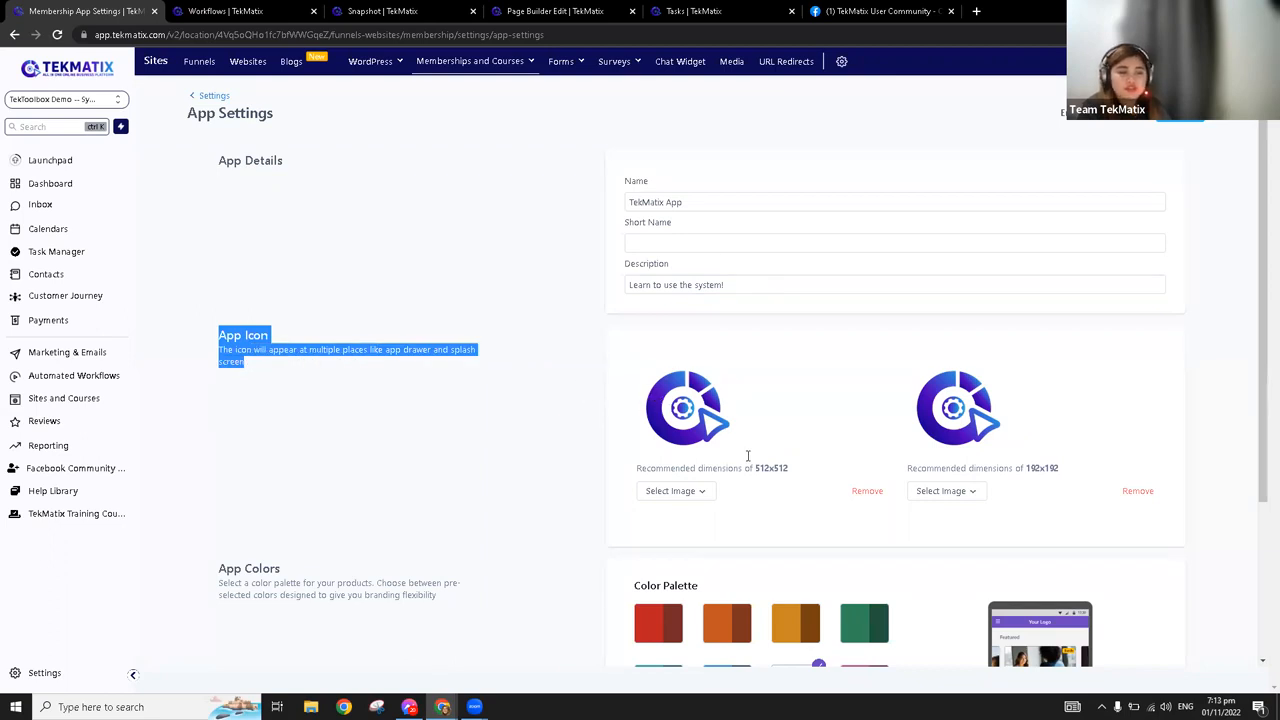
{"action": "left_click_drag", "start_coordinate": [756, 467], "coordinate": [802, 472]}
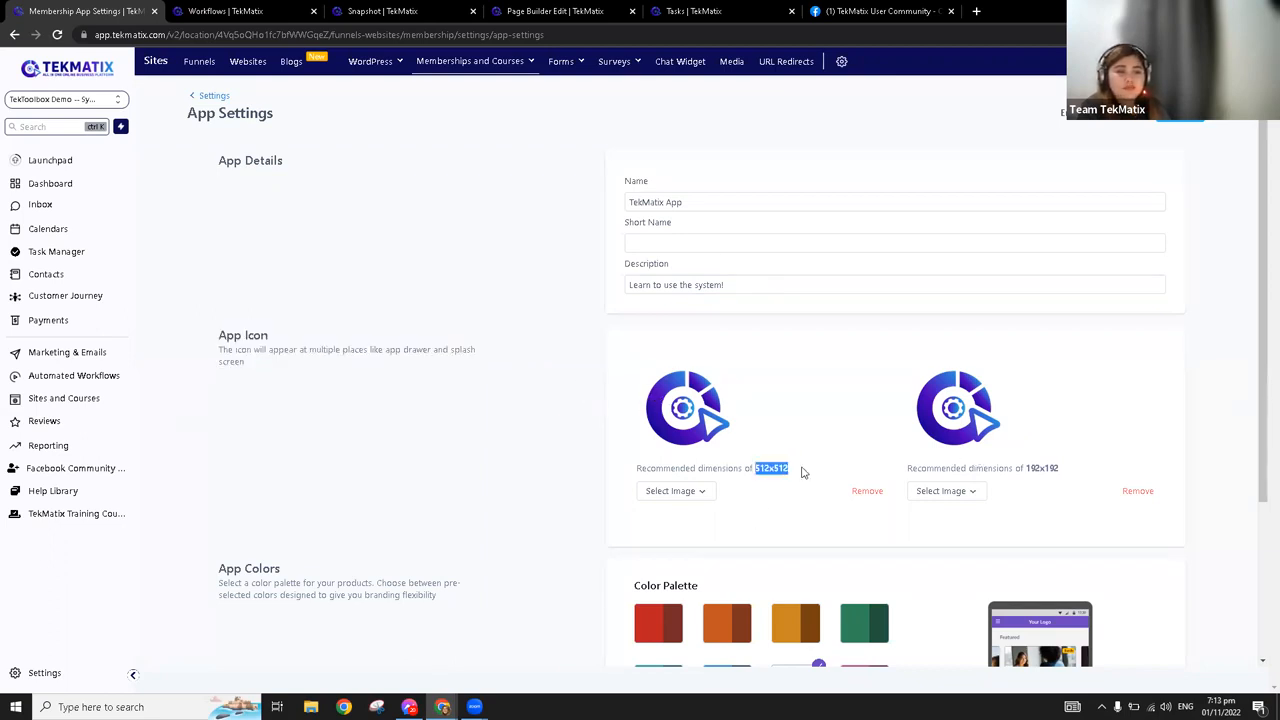
{"action": "left_click_drag", "start_coordinate": [1071, 468], "coordinate": [1022, 468]}
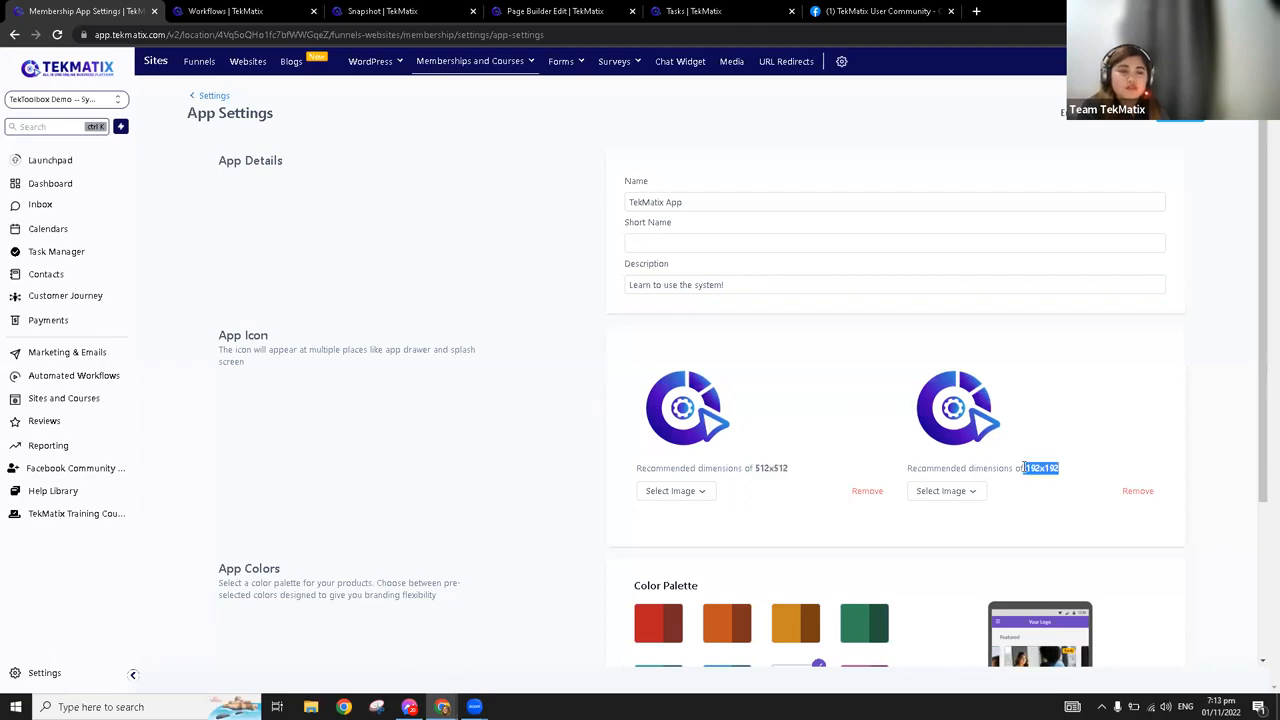
{"action": "left_click_drag", "start_coordinate": [635, 473], "coordinate": [814, 474]}
{"action": "left_click", "coordinate": [772, 482]}
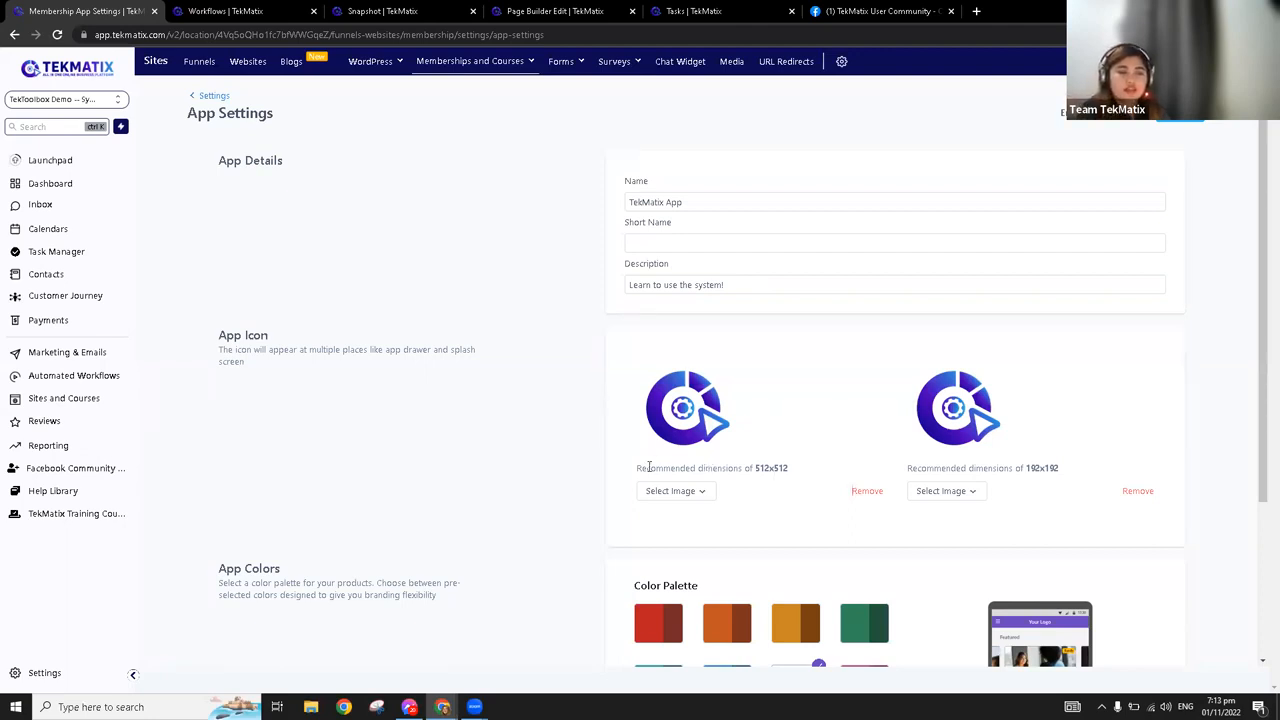
{"action": "left_click_drag", "start_coordinate": [653, 469], "coordinate": [807, 473]}
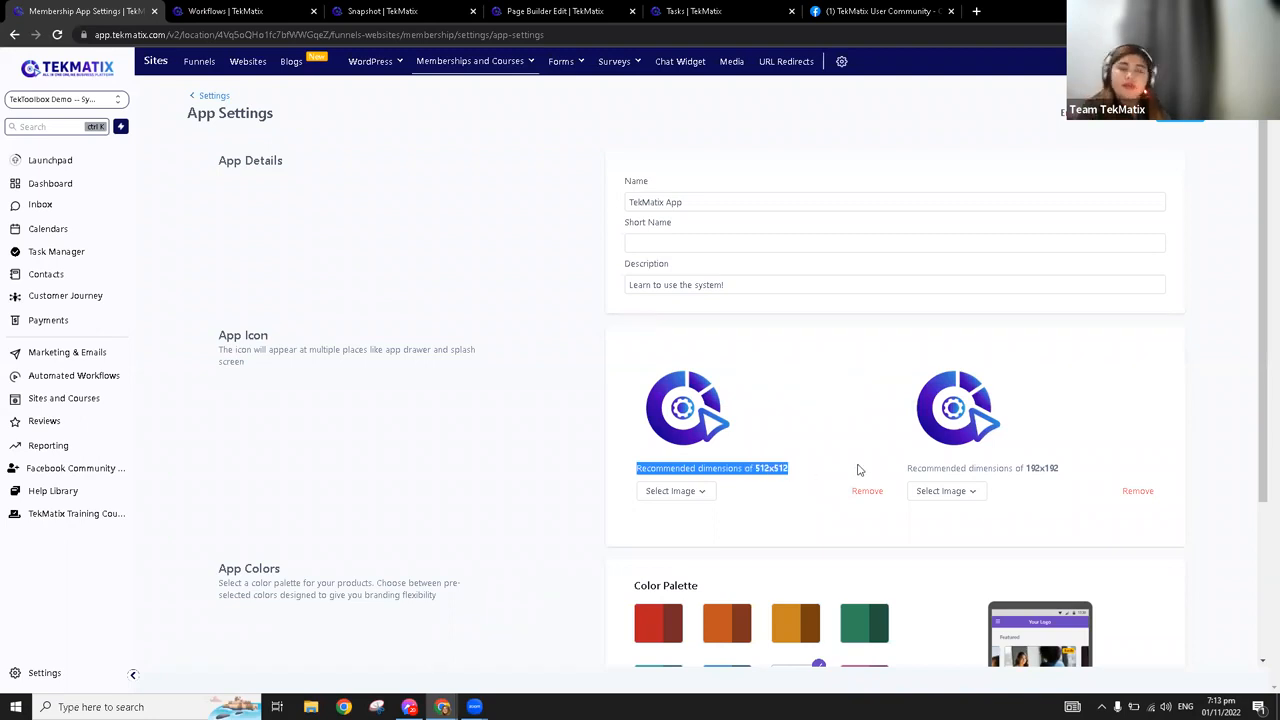
{"action": "left_click_drag", "start_coordinate": [1060, 468], "coordinate": [1026, 474]}
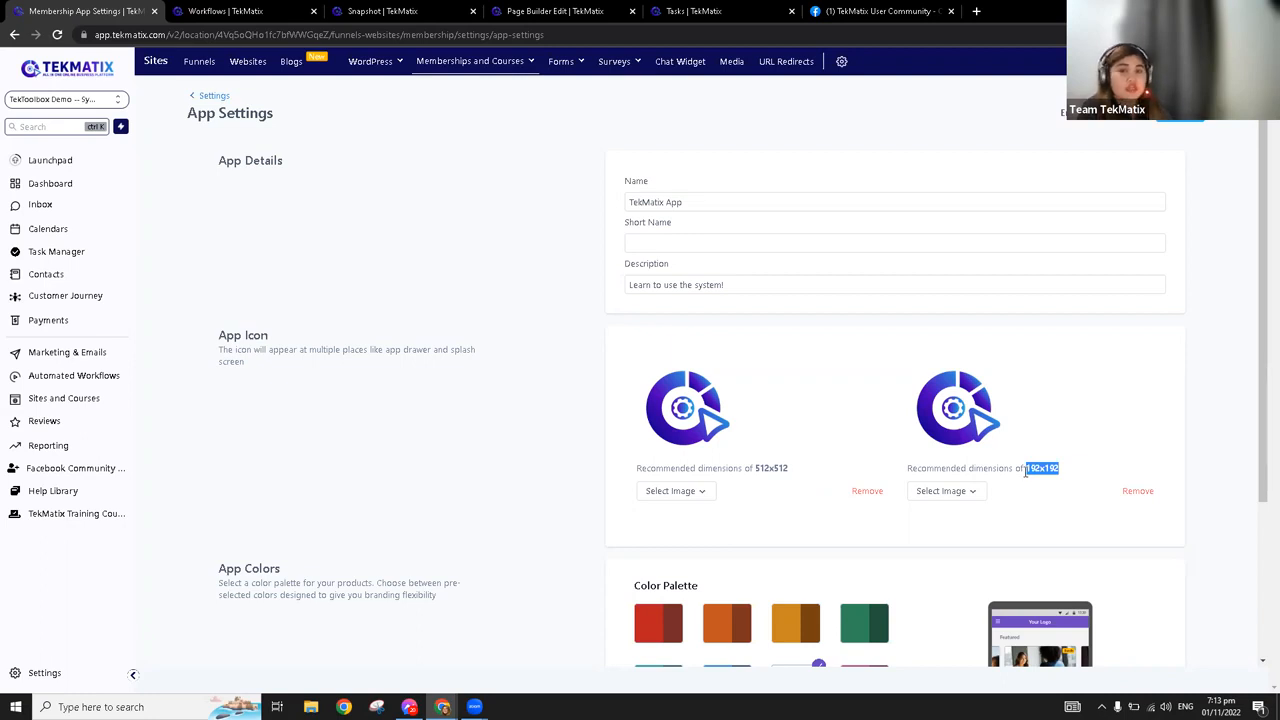
{"action": "left_click", "coordinate": [776, 412]}
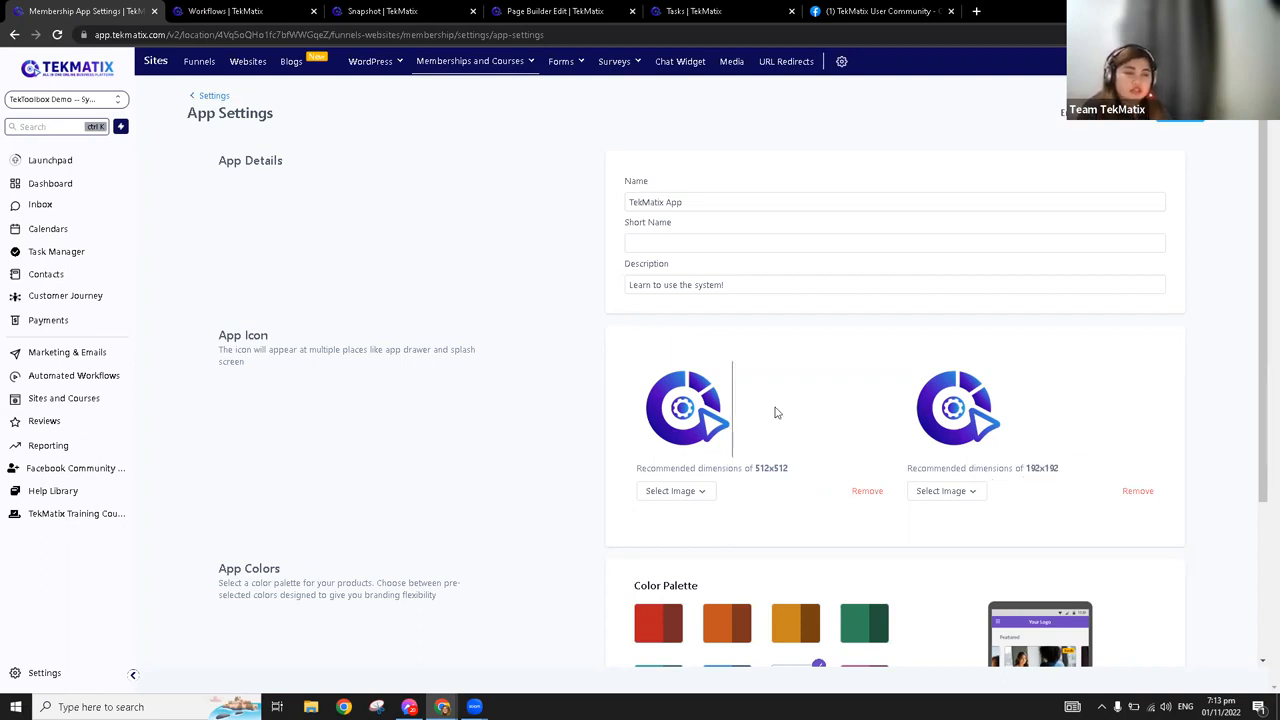
{"action": "left_click", "coordinate": [685, 495]}
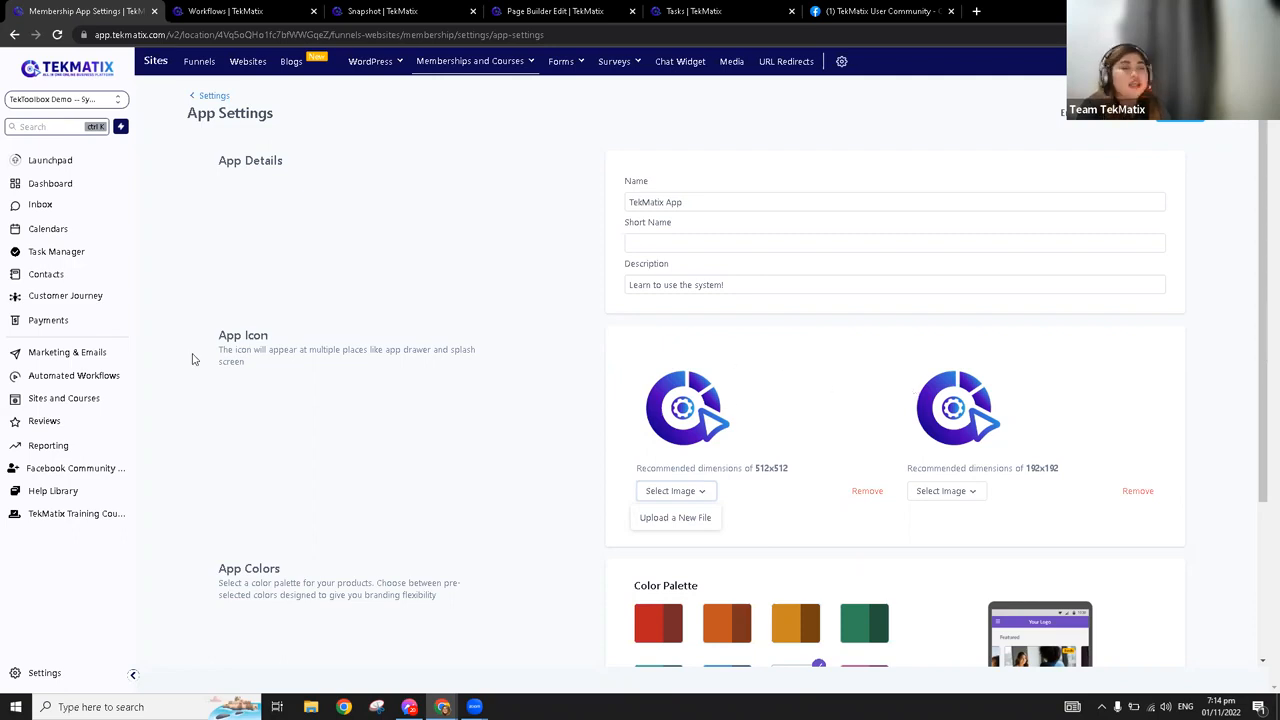
Review the App Colors palette, save the app settings and return to the membership settings overview
{"action": "scroll", "coordinate": [603, 410], "scroll_direction": "down", "scroll_amount": 2}
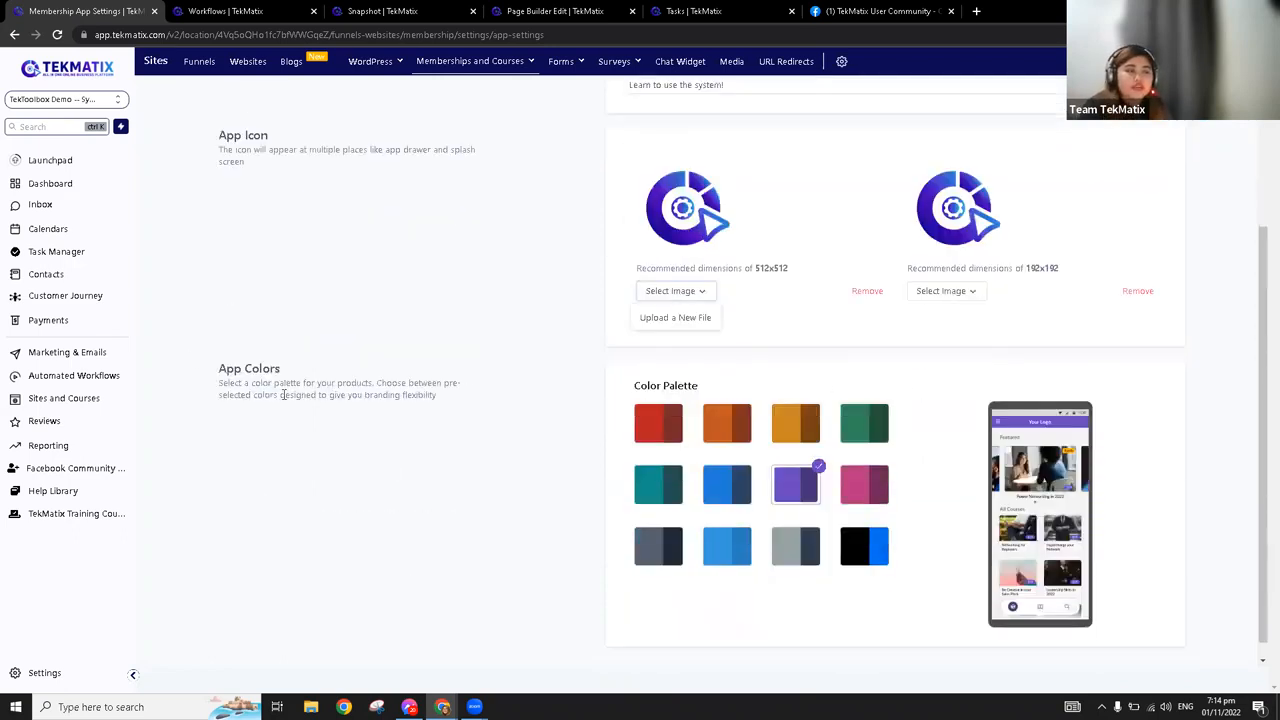
{"action": "left_click_drag", "start_coordinate": [218, 369], "coordinate": [503, 417]}
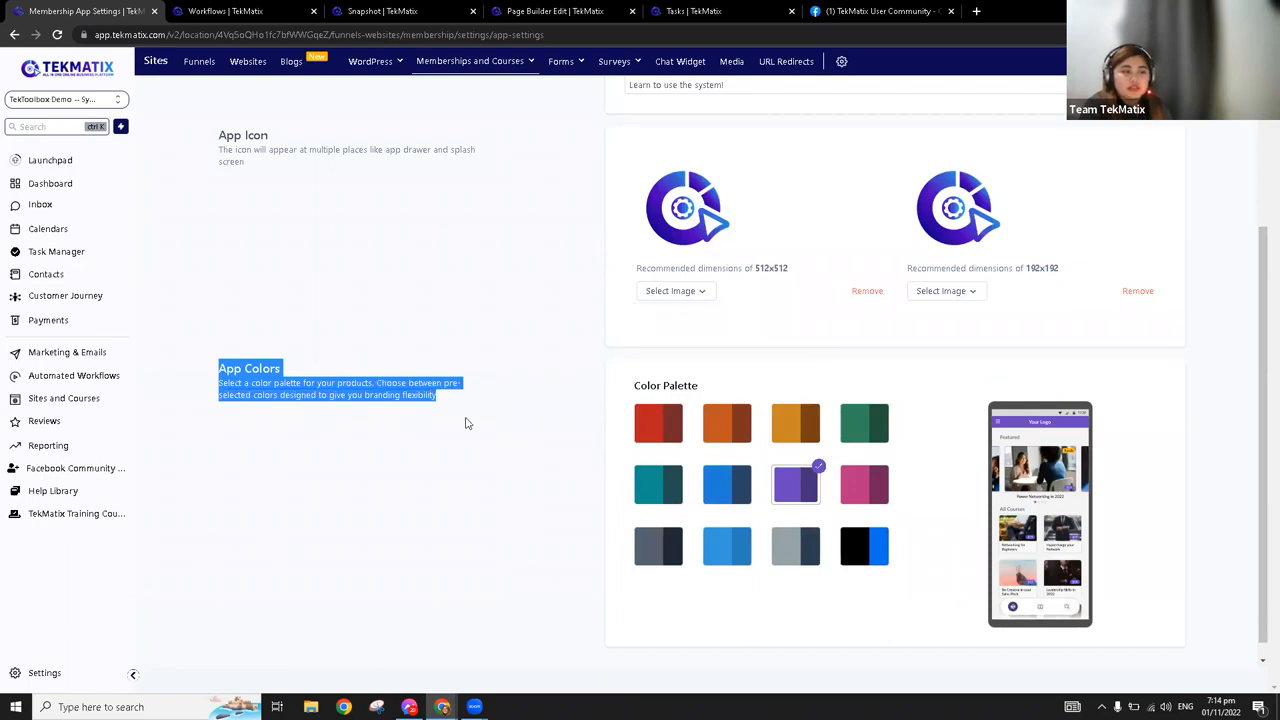
{"action": "left_click", "coordinate": [466, 420]}
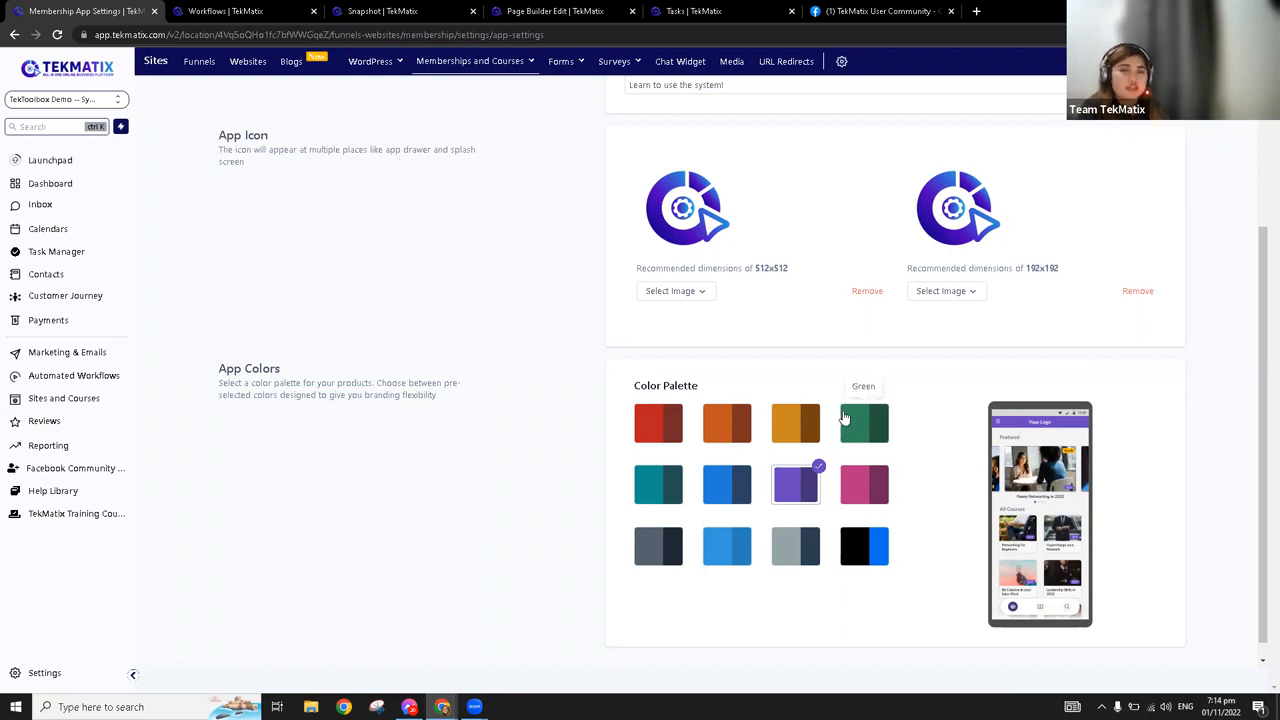
{"action": "scroll", "coordinate": [490, 436], "scroll_direction": "down", "scroll_amount": 1}
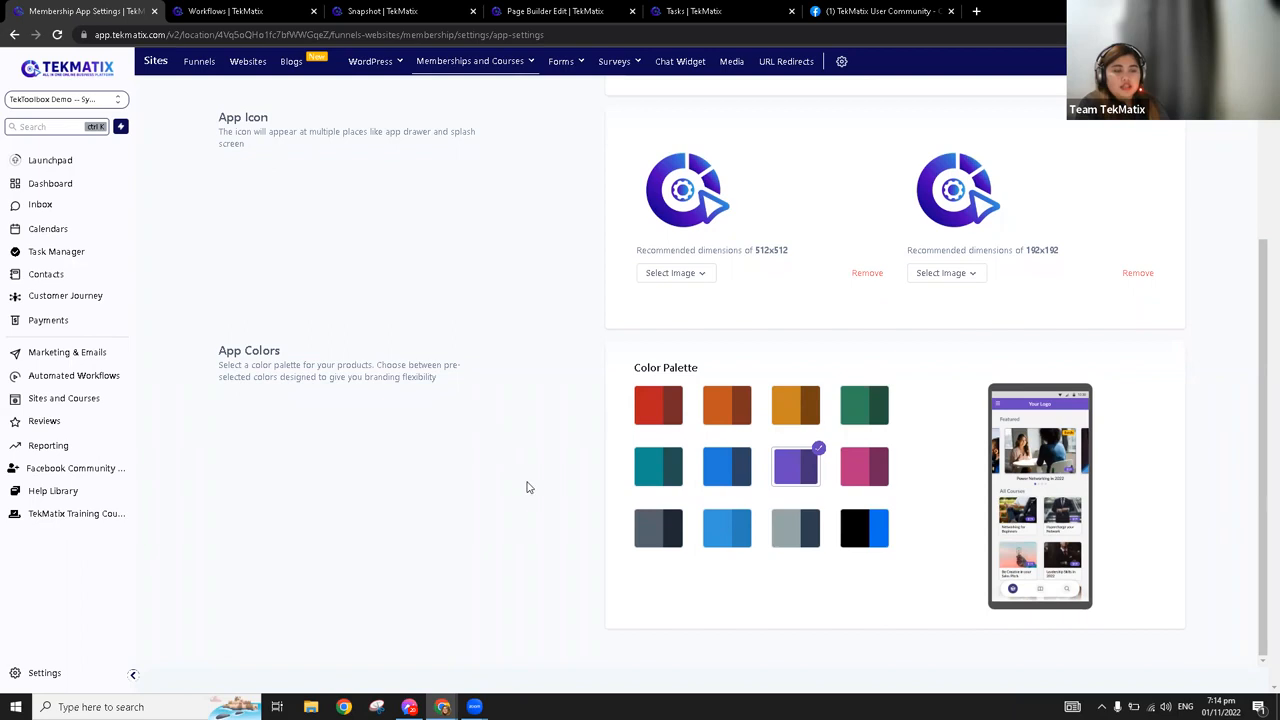
{"action": "scroll", "coordinate": [643, 430], "scroll_direction": "up", "scroll_amount": 3}
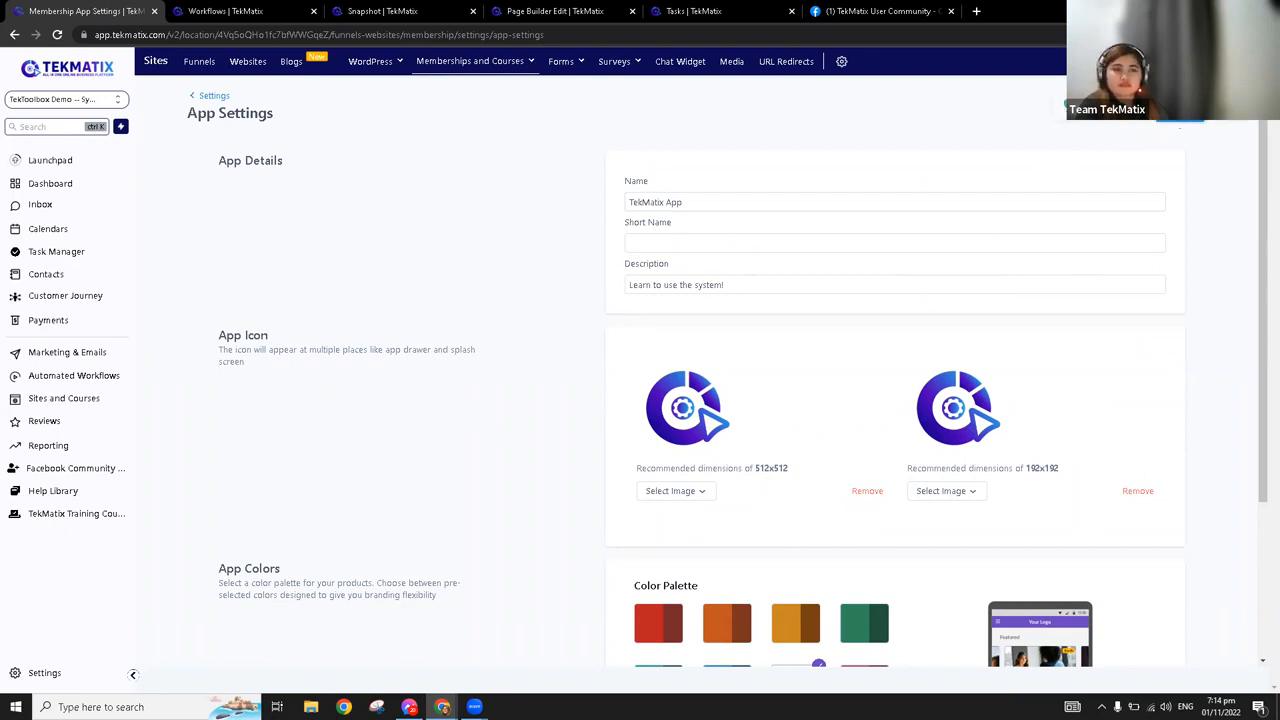
{"action": "left_click", "coordinate": [214, 96]}
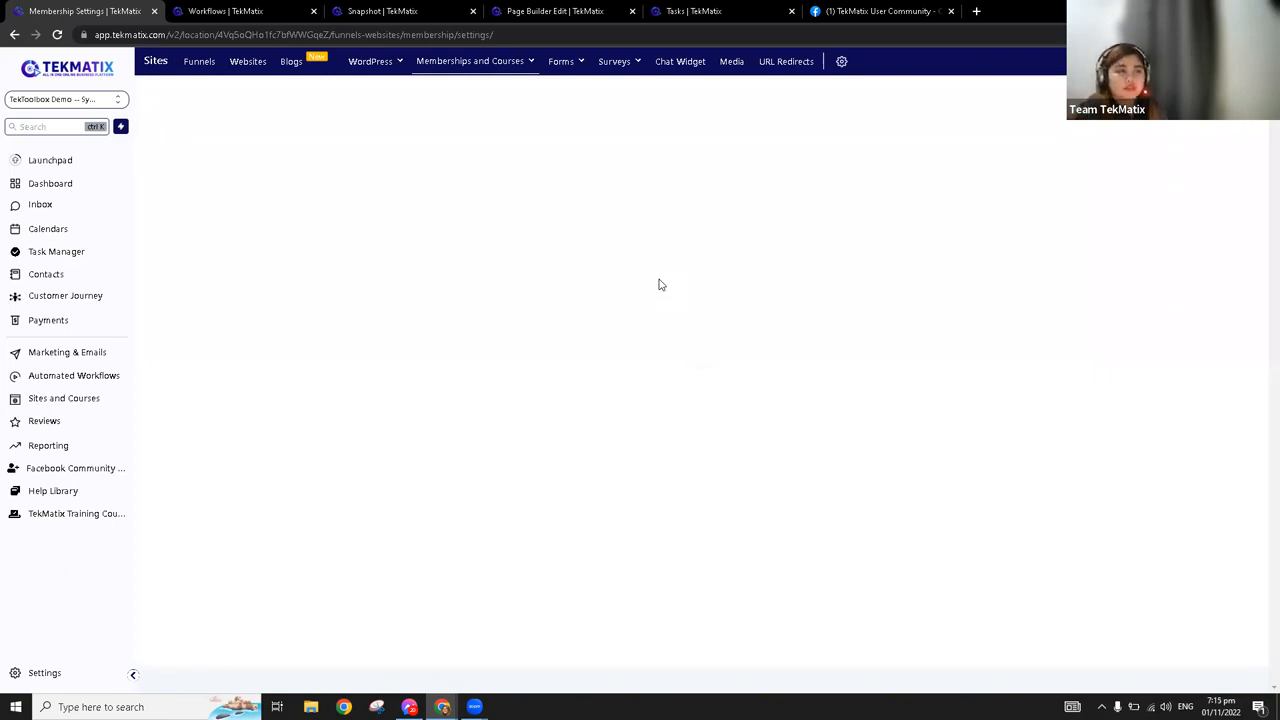
{"action": "mouse_move", "coordinate": [497, 70]}
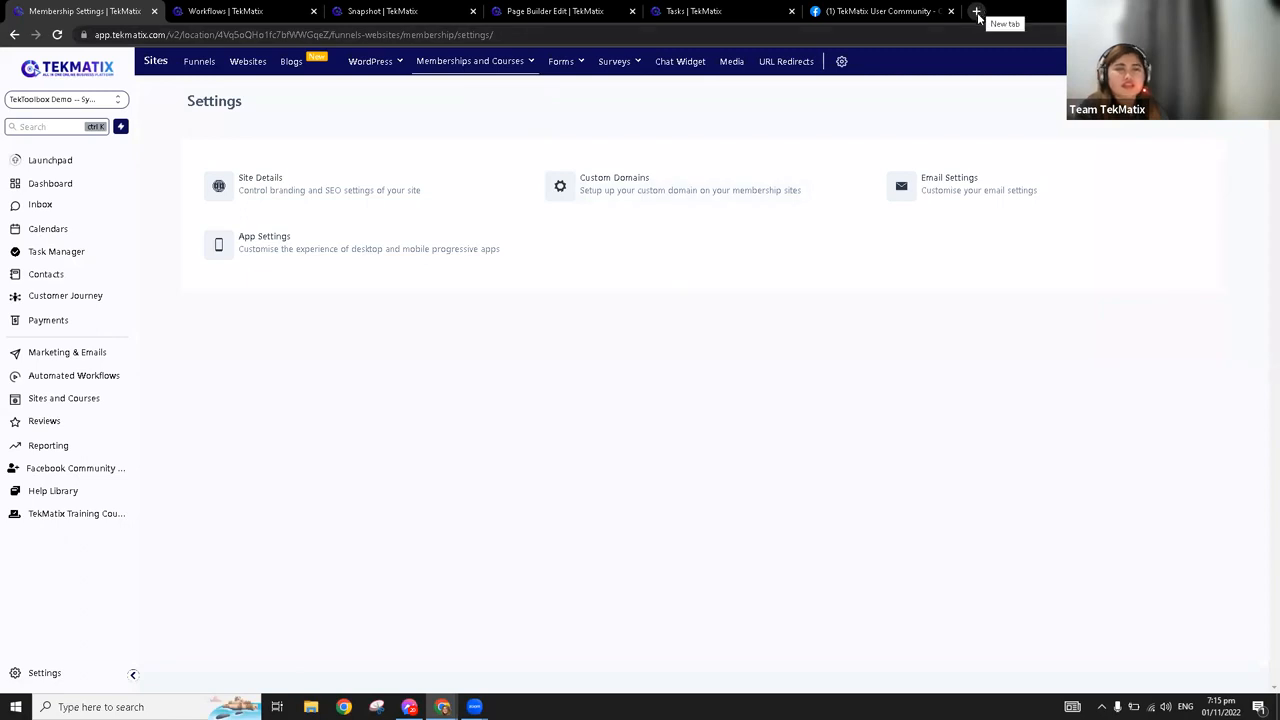
Open a new browser tab, and copy the connected domain workshops.tekmatix.com from the membership's Custom Domains settings
{"action": "left_click", "coordinate": [977, 12]}
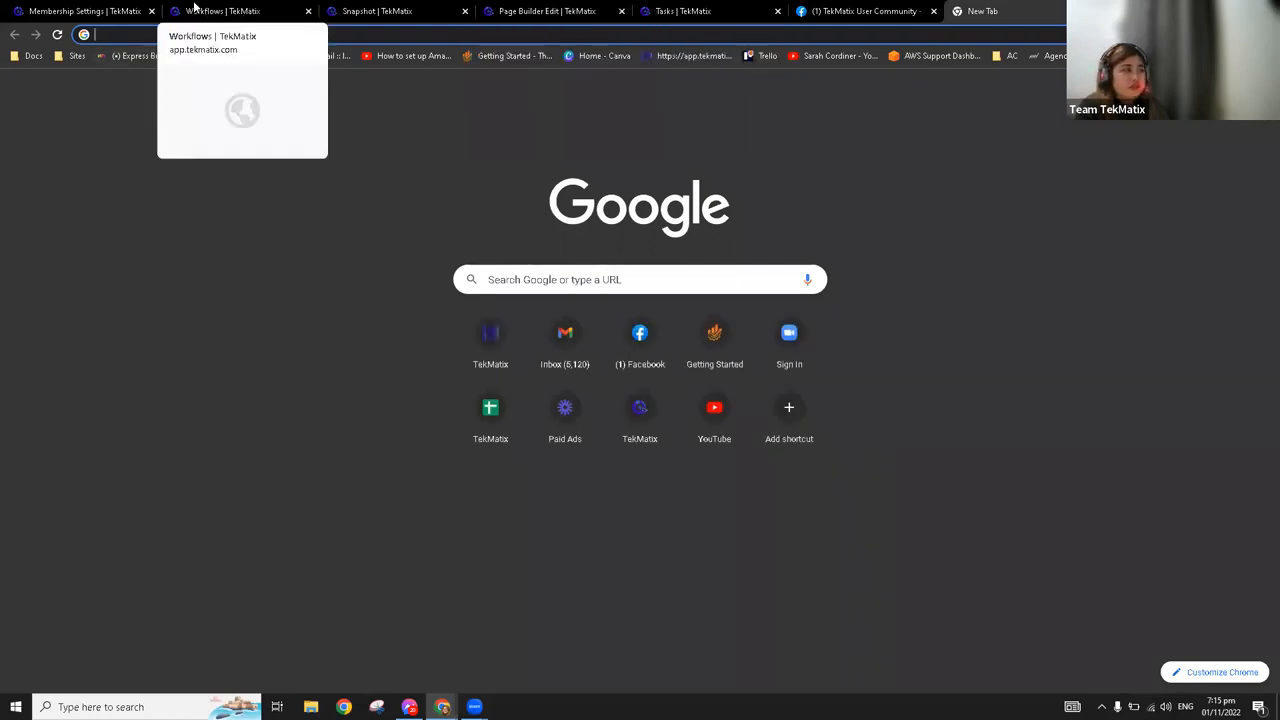
{"action": "left_click", "coordinate": [75, 11]}
{"action": "left_click", "coordinate": [592, 183]}
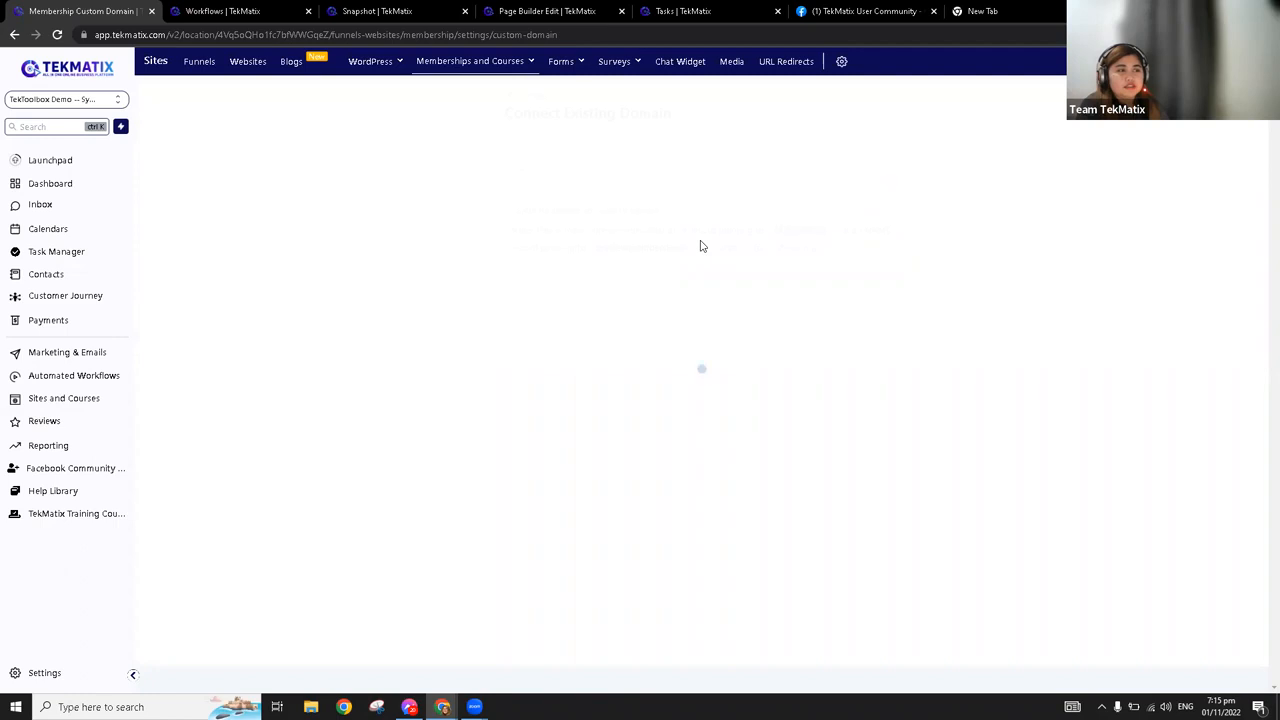
{"action": "left_click_drag", "start_coordinate": [637, 196], "coordinate": [514, 190]}
{"action": "key", "text": "ctrl+c"}
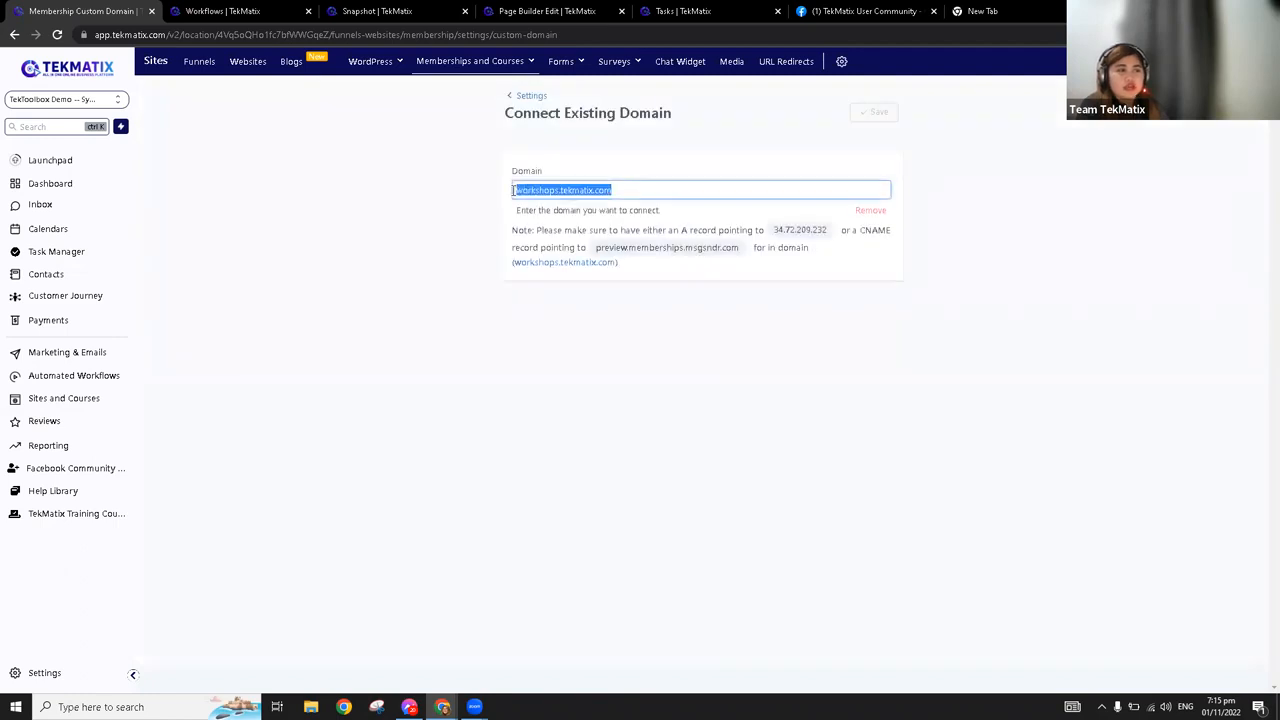
Open the membership's Email Settings, preview the "Welcome to your course!" email template, and return to the settings overview
{"action": "mouse_move", "coordinate": [505, 64]}
{"action": "left_click", "coordinate": [506, 169]}
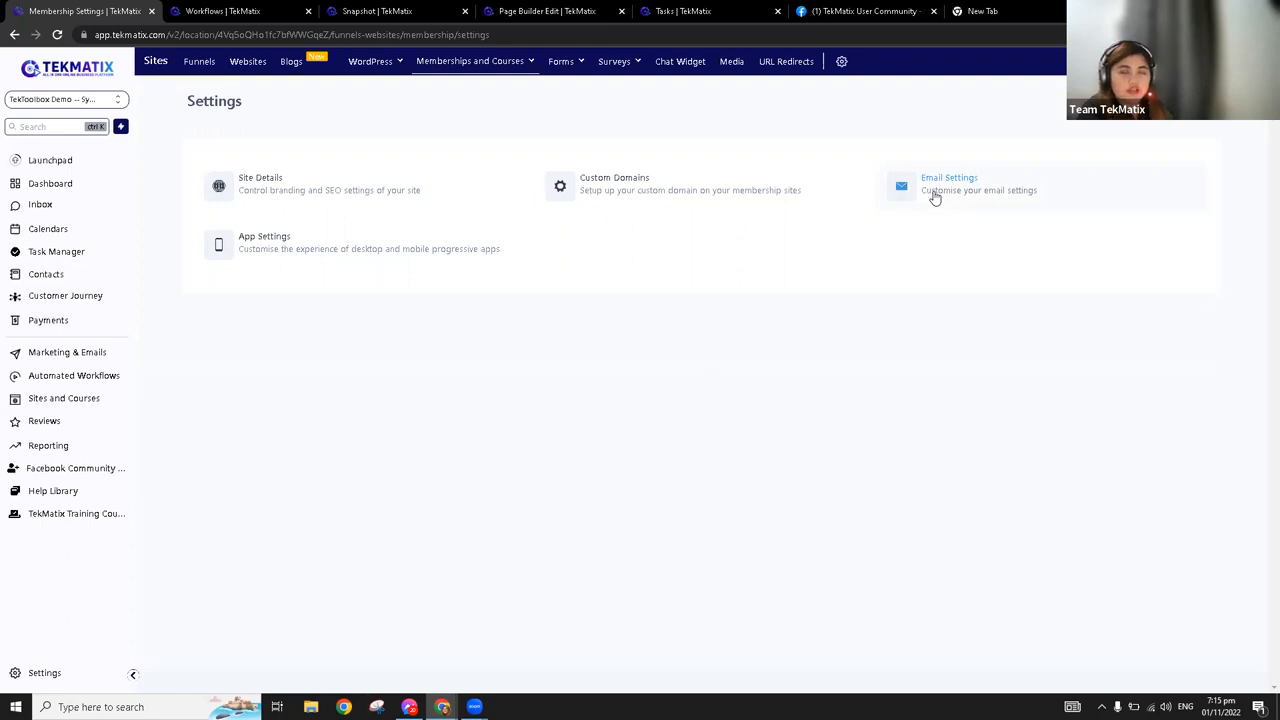
{"action": "left_click", "coordinate": [934, 197]}
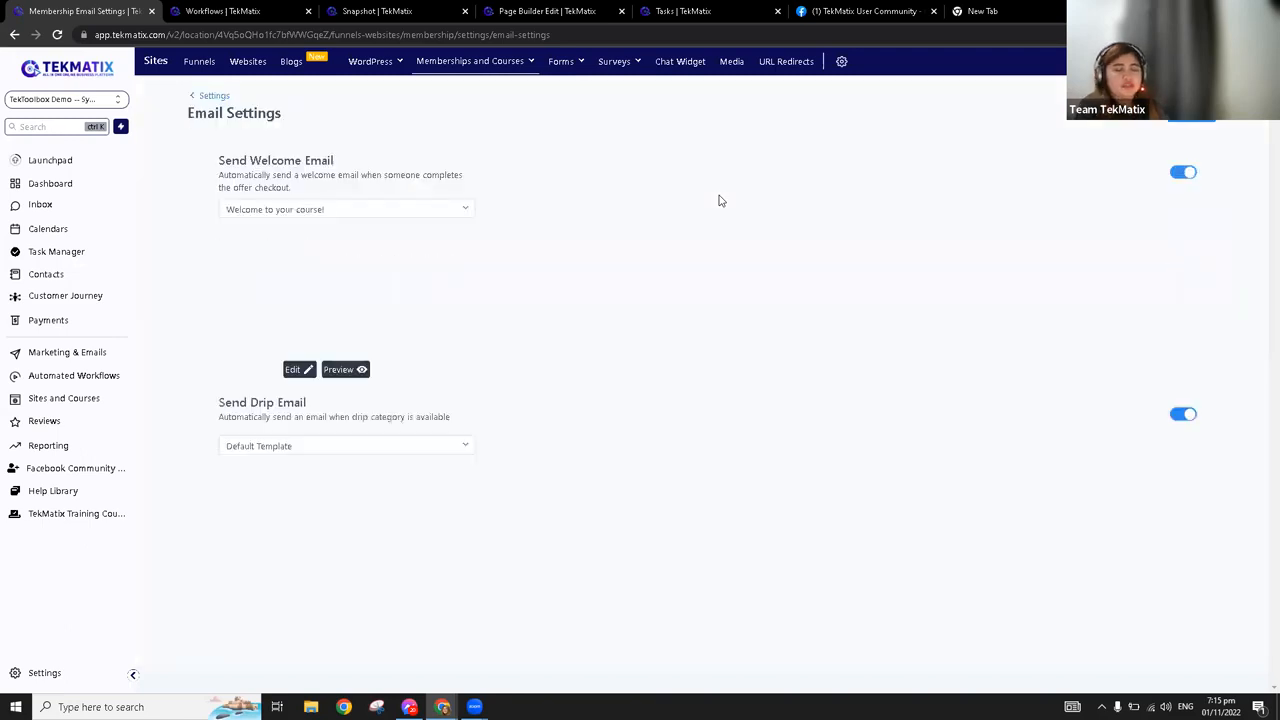
{"action": "left_click", "coordinate": [361, 373]}
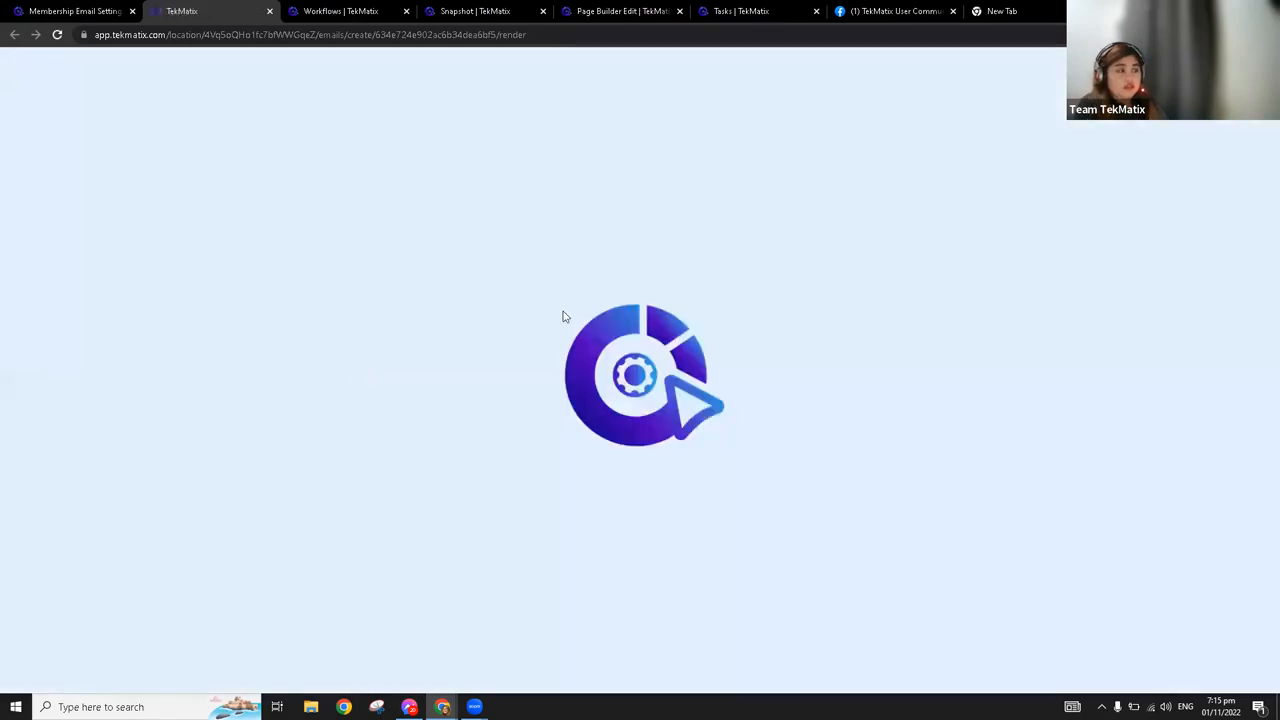
{"action": "left_click", "coordinate": [90, 9]}
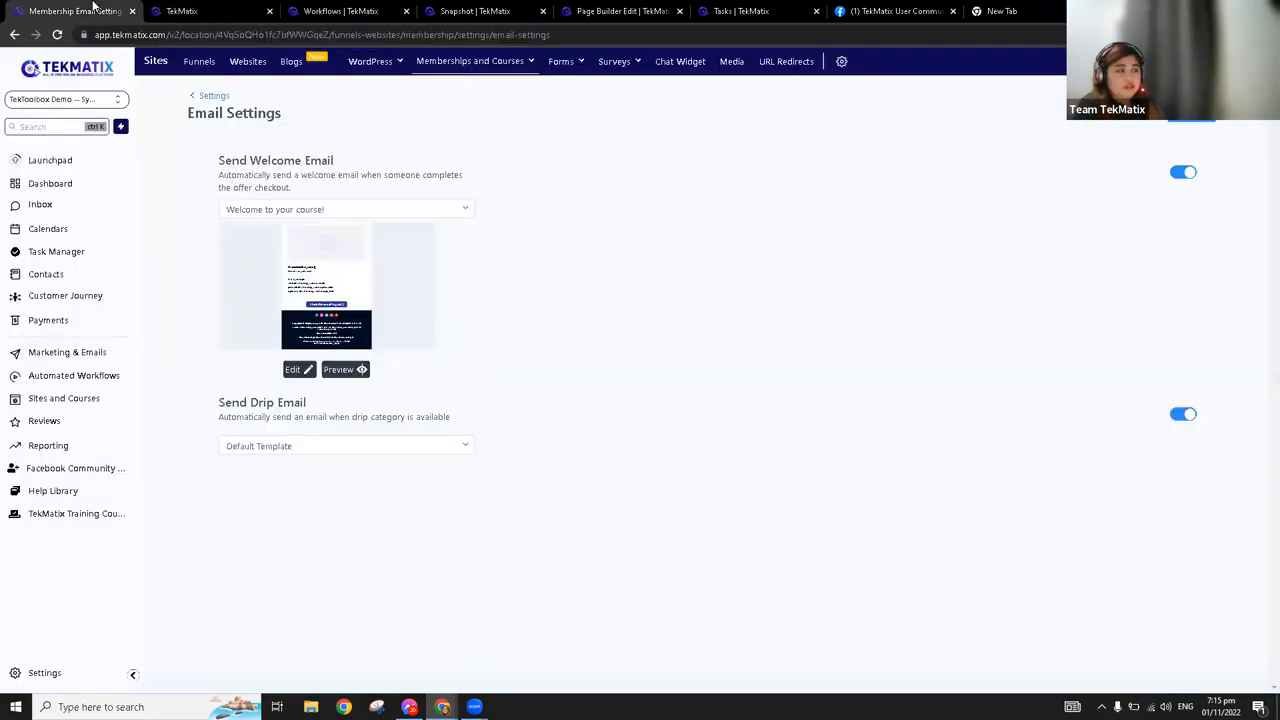
{"action": "left_click", "coordinate": [220, 8]}
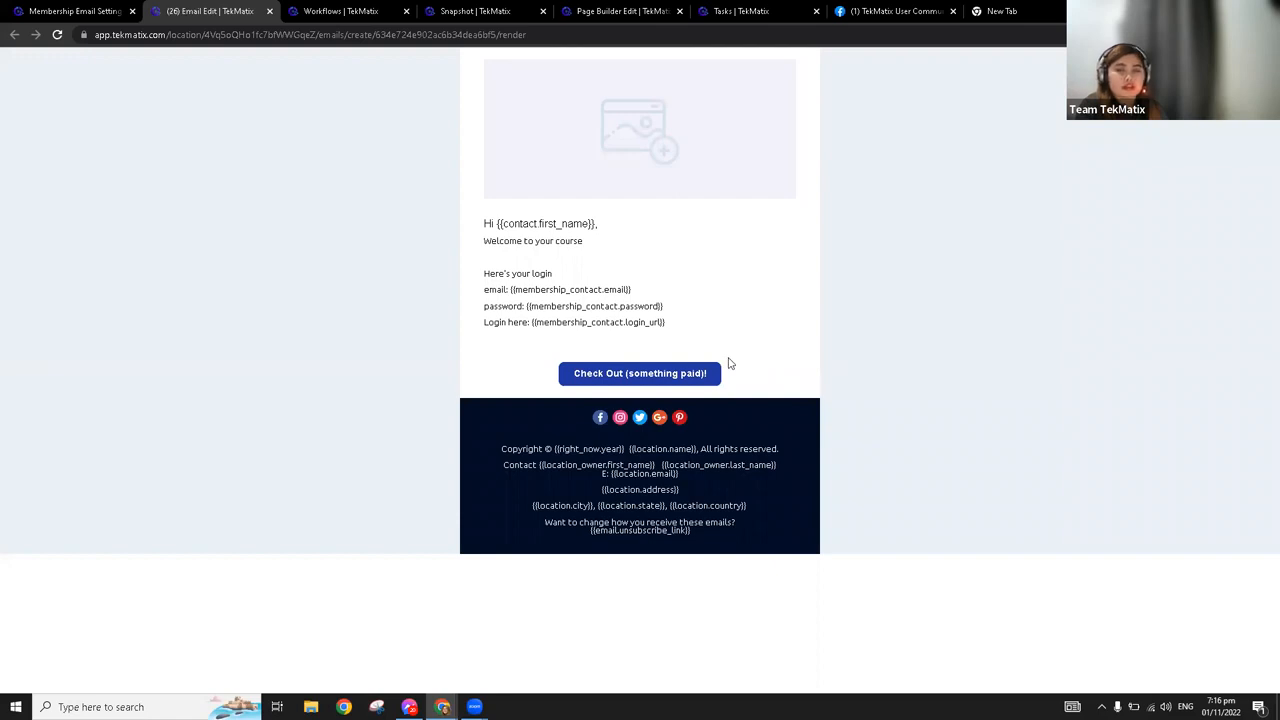
{"action": "left_click", "coordinate": [269, 11]}
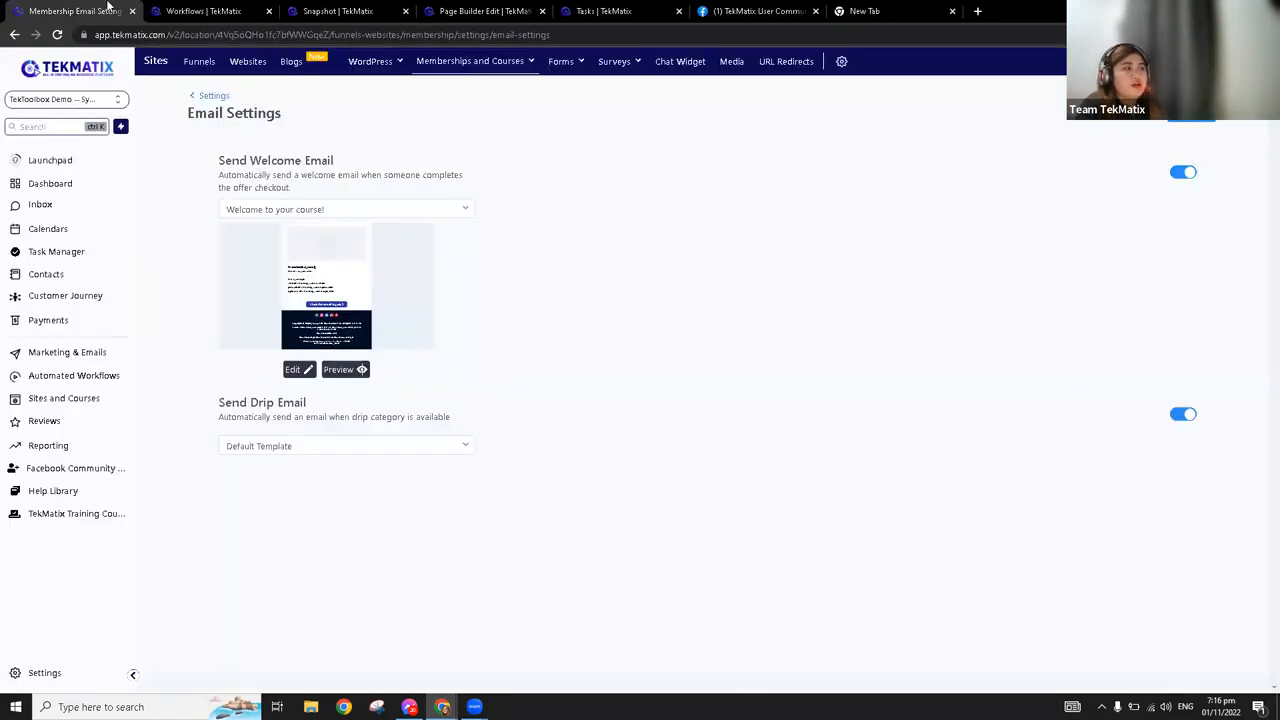
{"action": "left_click", "coordinate": [217, 95]}
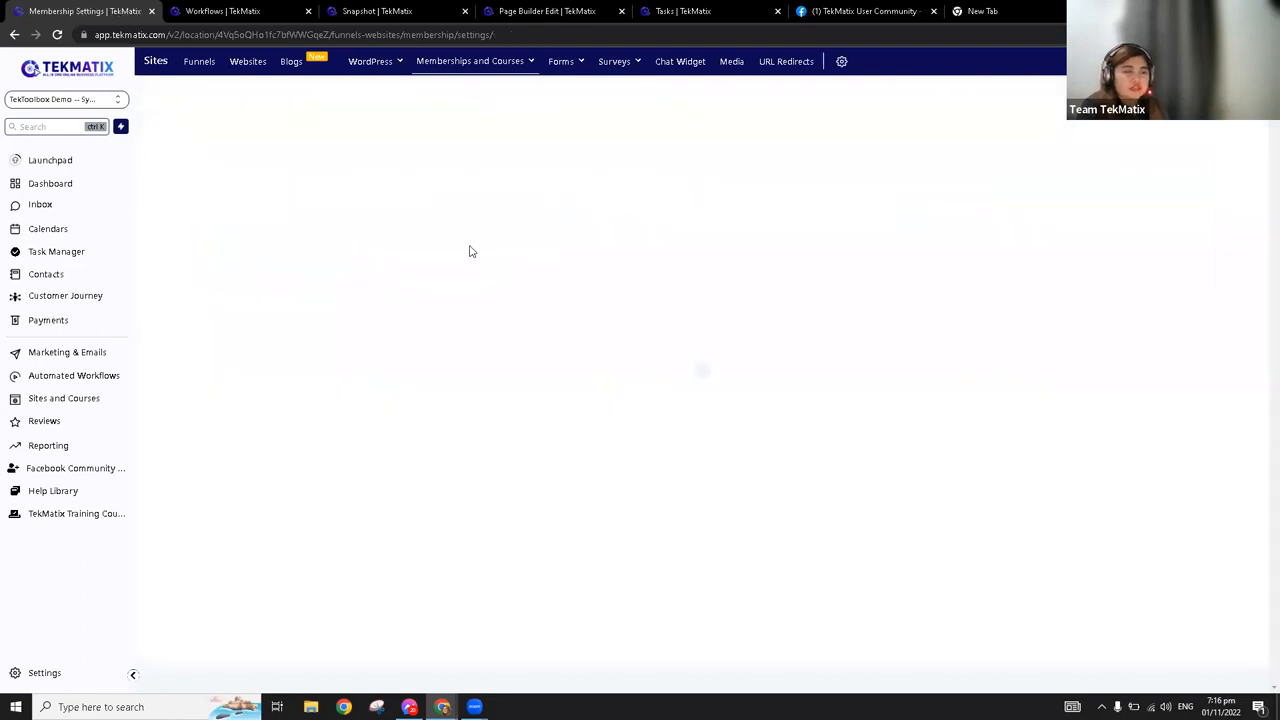
Open the copied domain workshops.tekmatix.com in the new browser tab to load the membership portal
{"action": "left_click", "coordinate": [990, 11]}
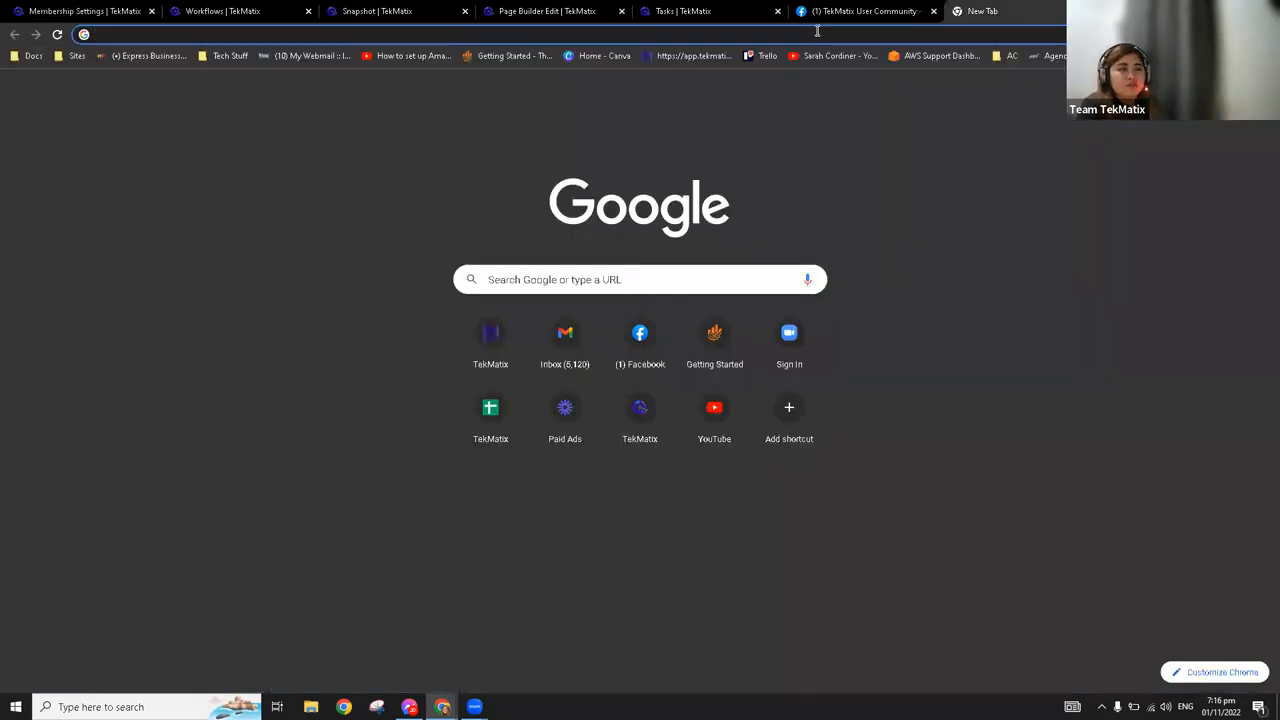
{"action": "left_click", "coordinate": [817, 33]}
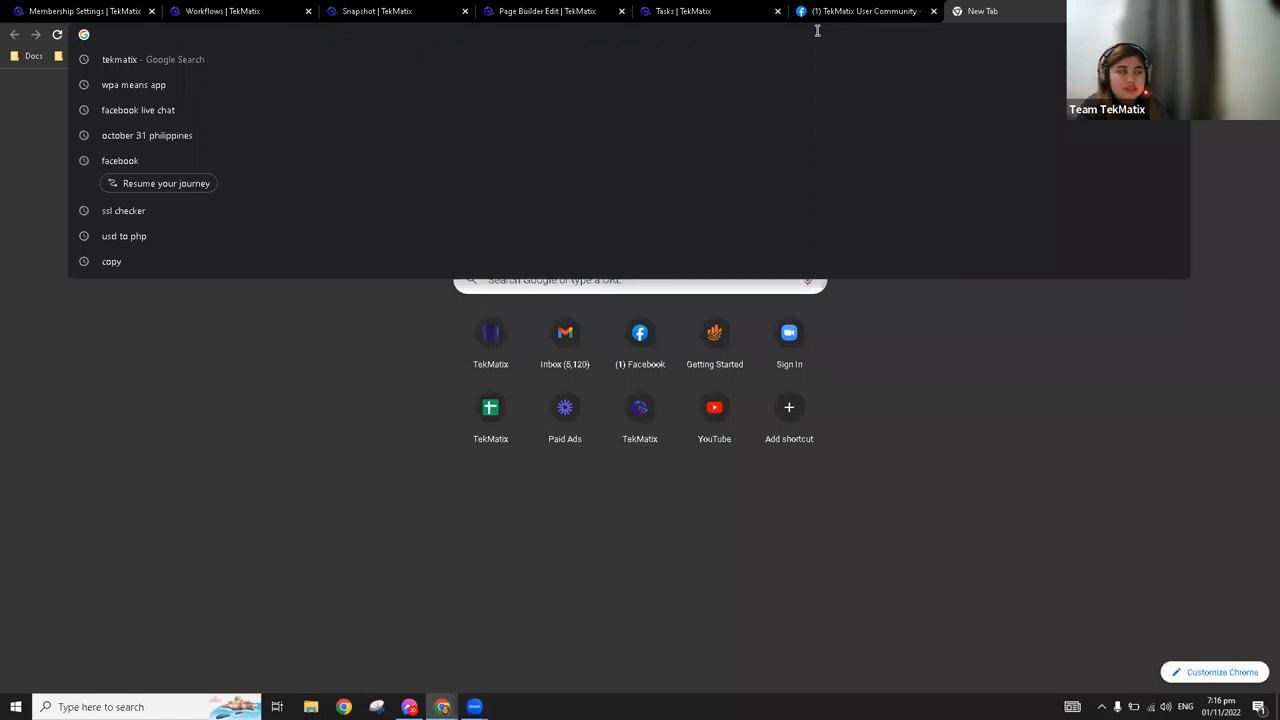
{"action": "key", "text": "ctrl+v"}
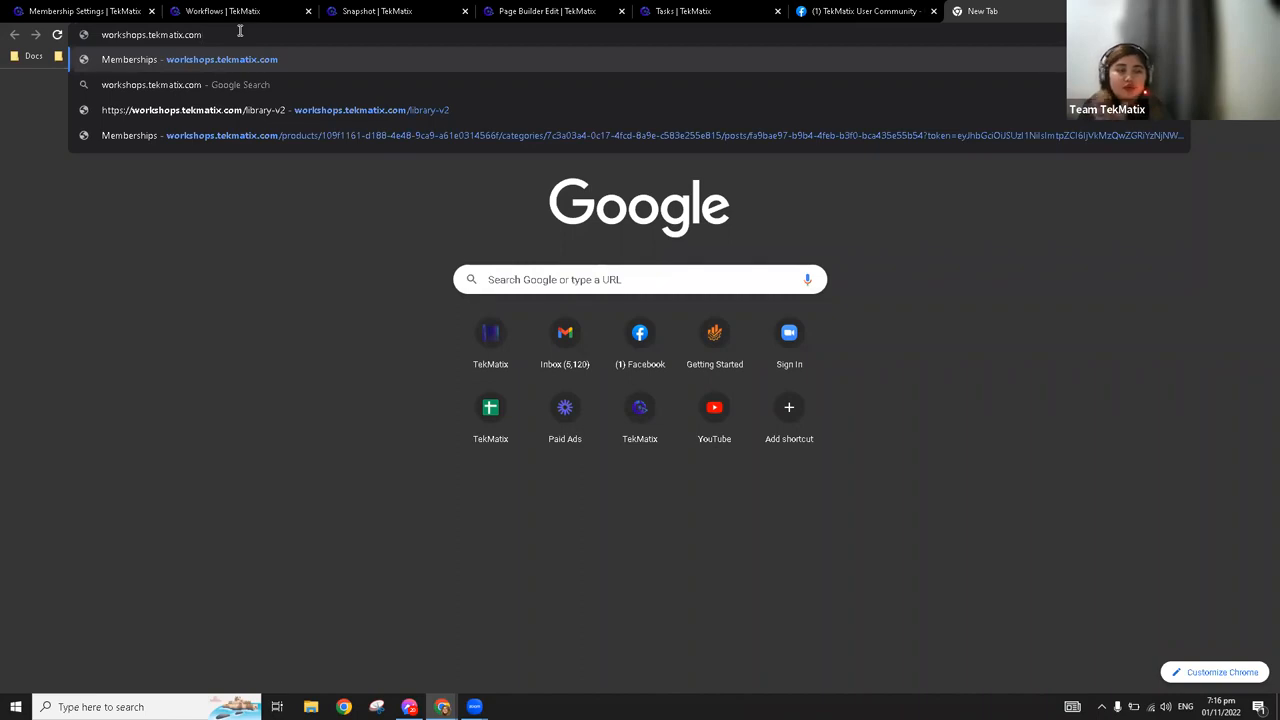
{"action": "key", "text": "Return"}
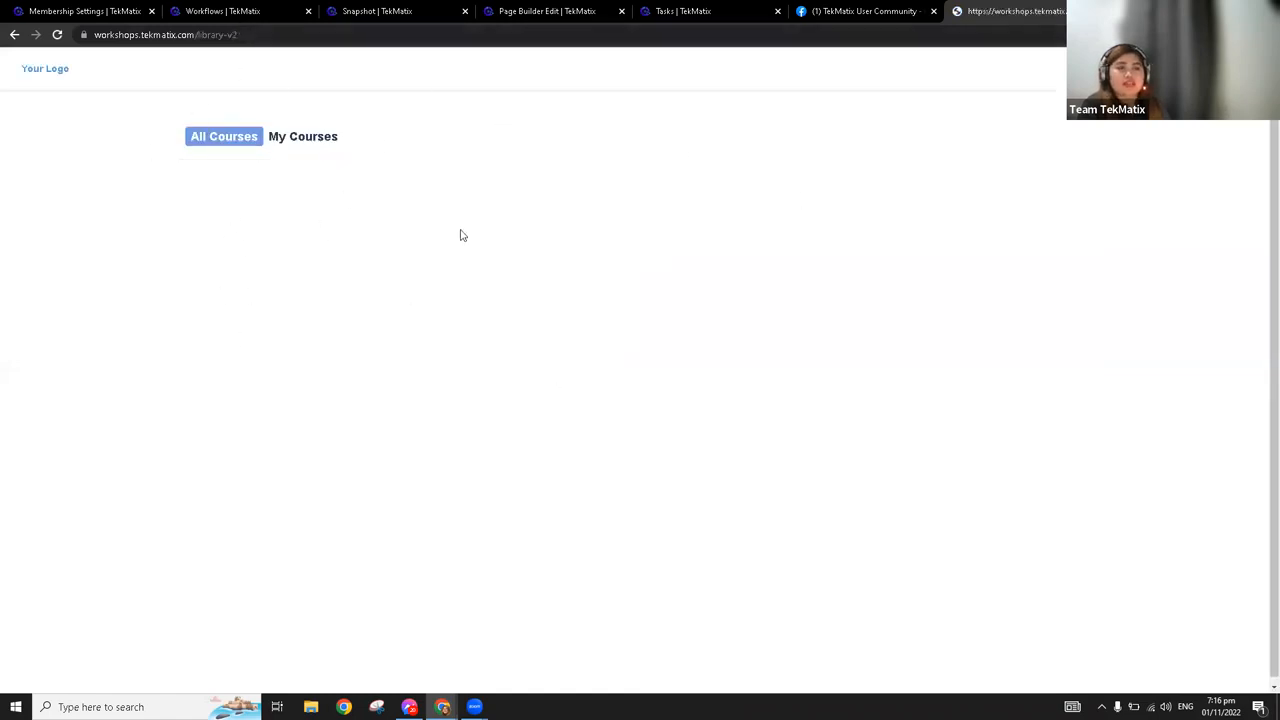
Trim the end of the portal's library-v2 address and reload the membership portal
{"action": "left_click", "coordinate": [900, 34]}
{"action": "left_click", "coordinate": [538, 30]}
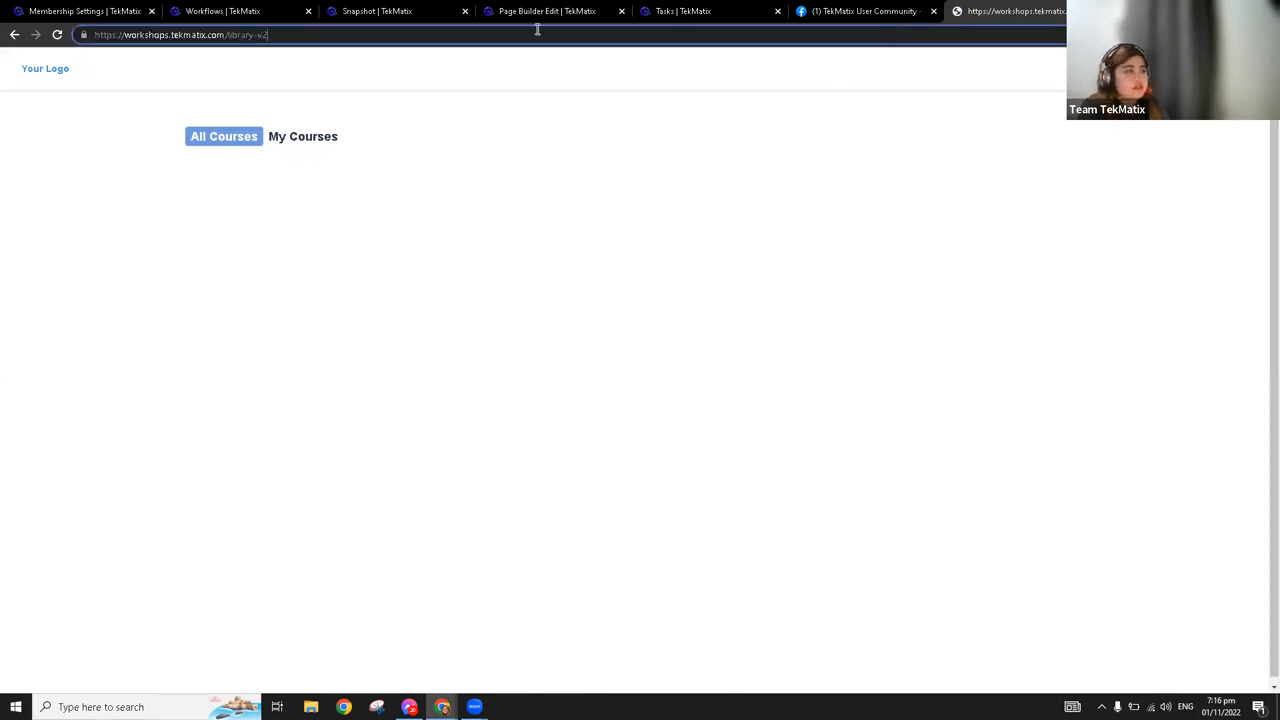
{"action": "key", "text": "BackSpace"}
{"action": "key", "text": "BackSpace"}
{"action": "key", "text": "BackSpace"}
{"action": "key", "text": "BackSpace"}
{"action": "key", "text": "BackSpace"}
{"action": "key", "text": "BackSpace"}
{"action": "key", "text": "BackSpace"}
{"action": "key", "text": "BackSpace"}
{"action": "key", "text": "BackSpace"}
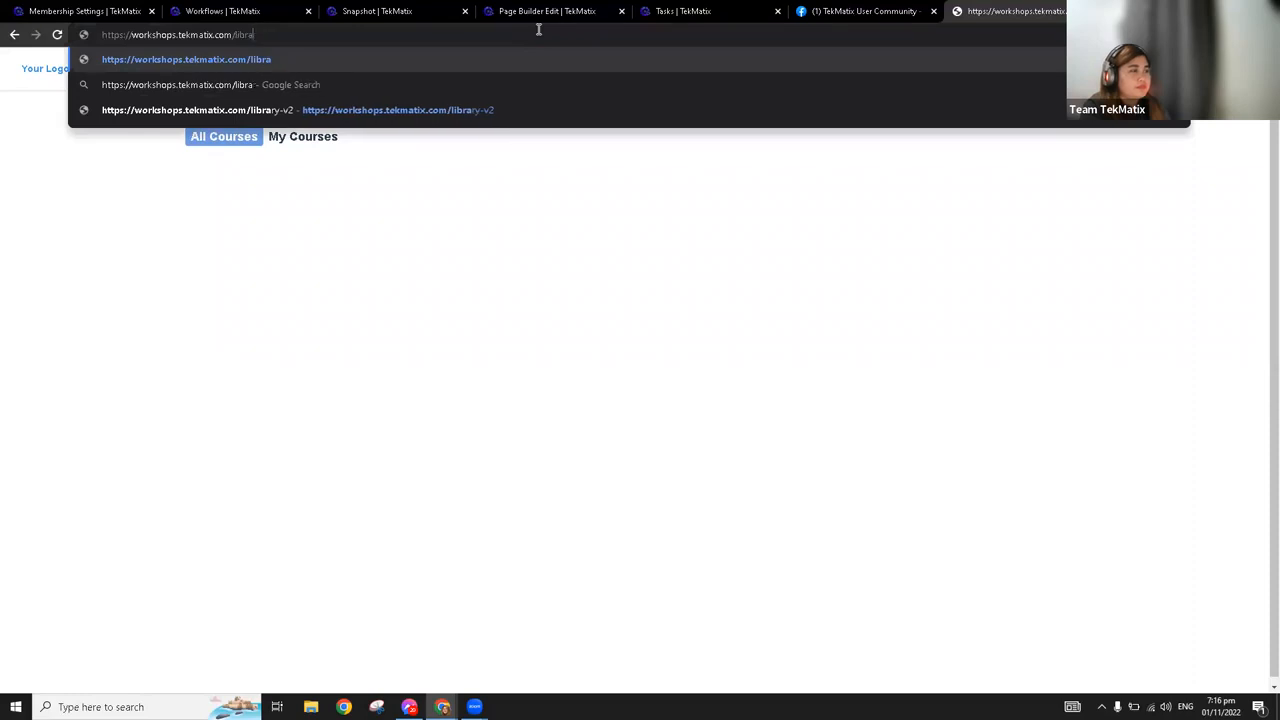
{"action": "key", "text": "BackSpace"}
{"action": "key", "text": "Return"}
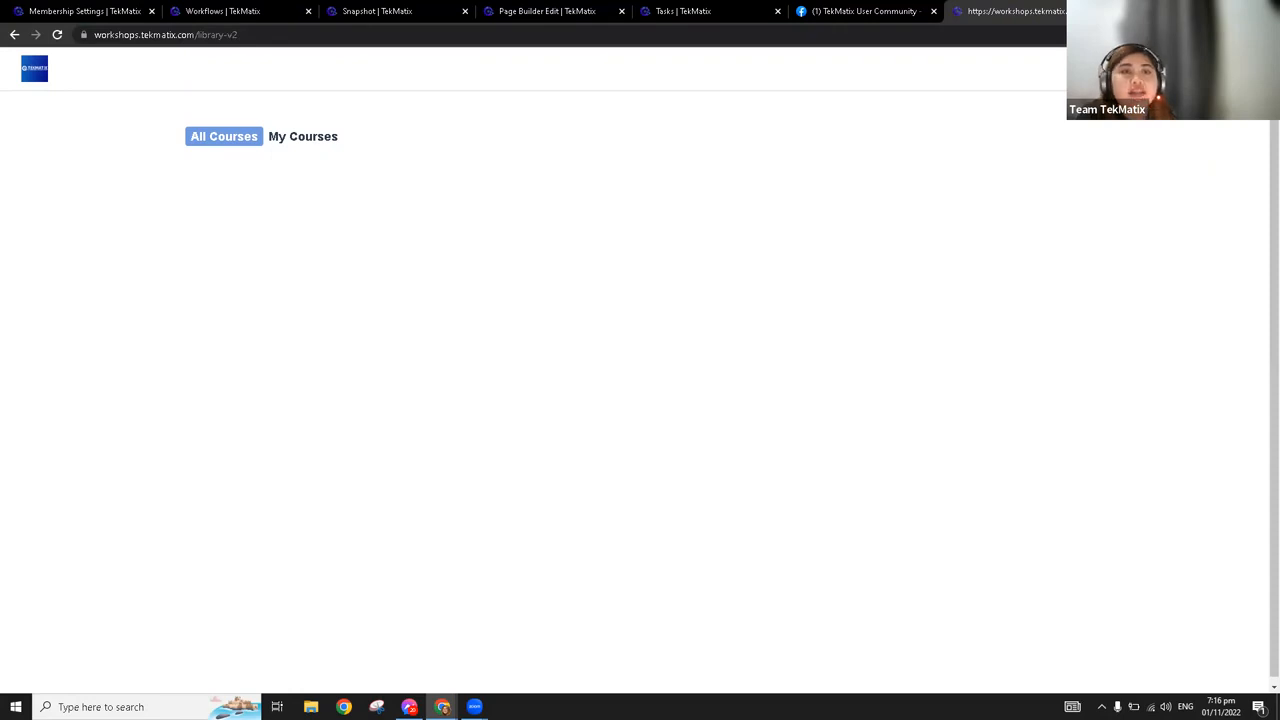
Install the membership portal as the TekMatix App and move its window clear of the webcam area
{"action": "left_click", "coordinate": [1139, 35]}
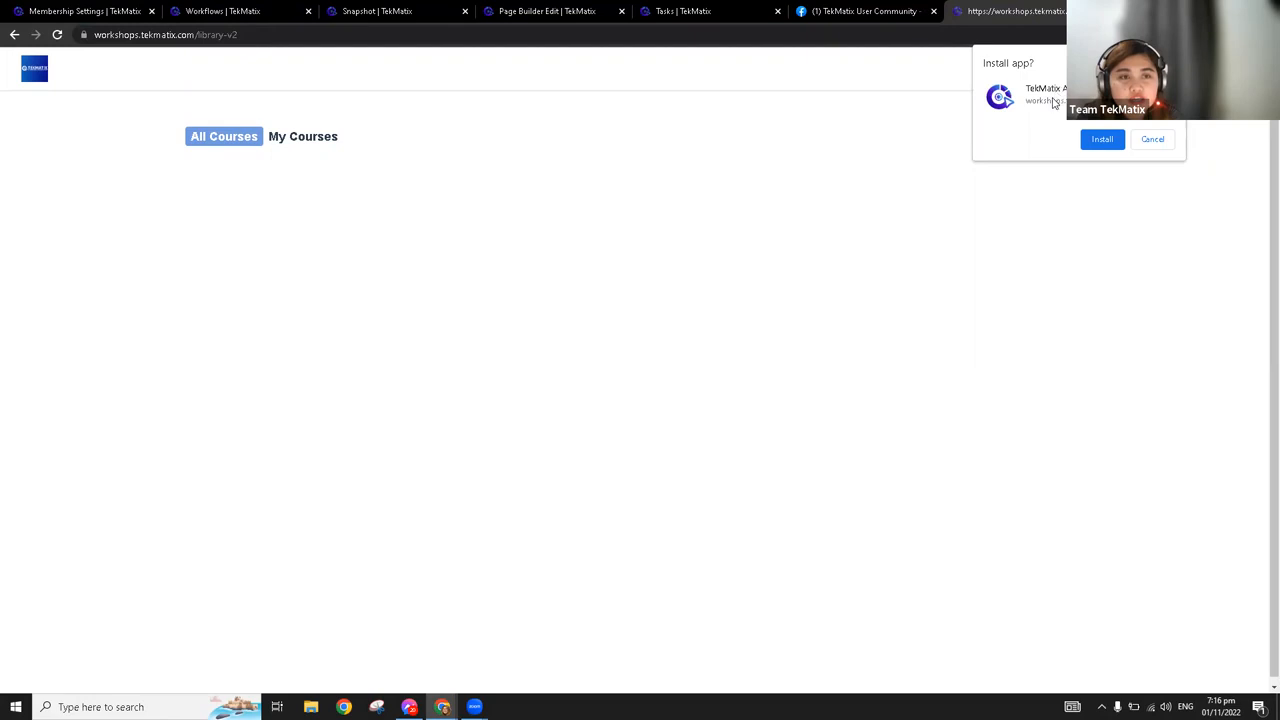
{"action": "left_click", "coordinate": [1104, 146]}
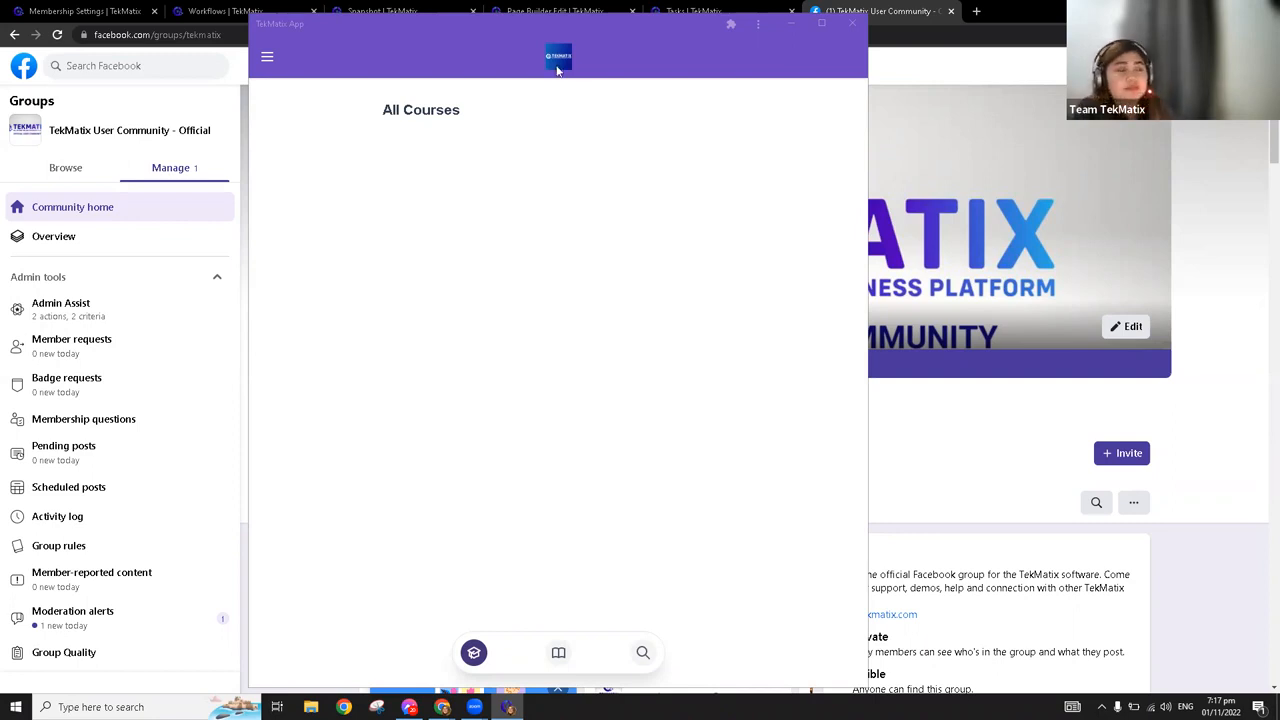
{"action": "double_click", "coordinate": [599, 56]}
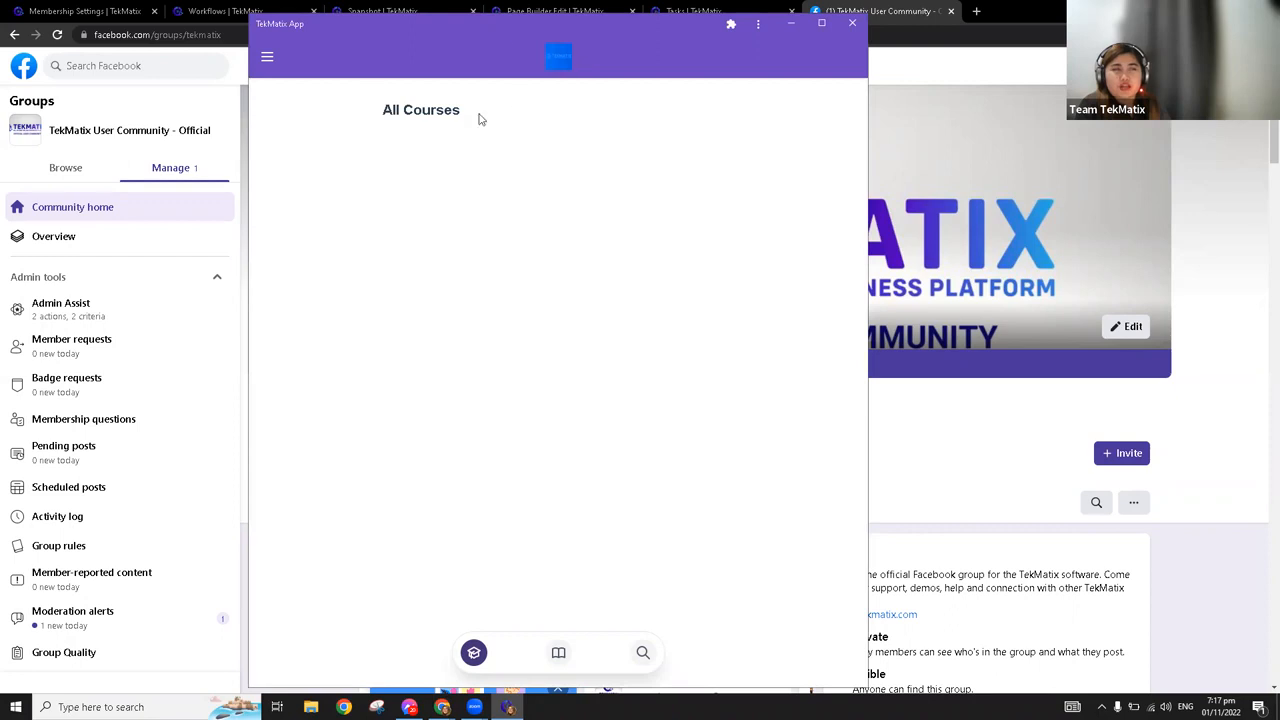
{"action": "left_click_drag", "start_coordinate": [486, 35], "coordinate": [652, 44]}
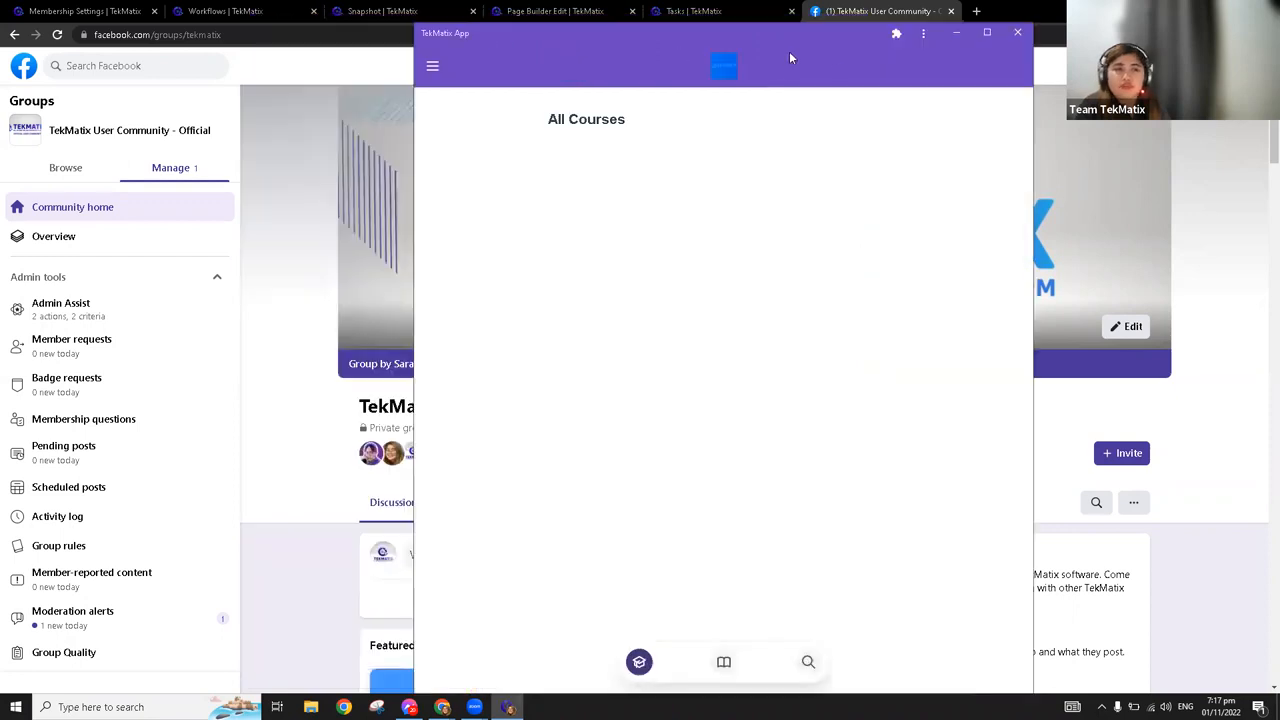
{"action": "left_click_drag", "start_coordinate": [817, 25], "coordinate": [788, 64]}
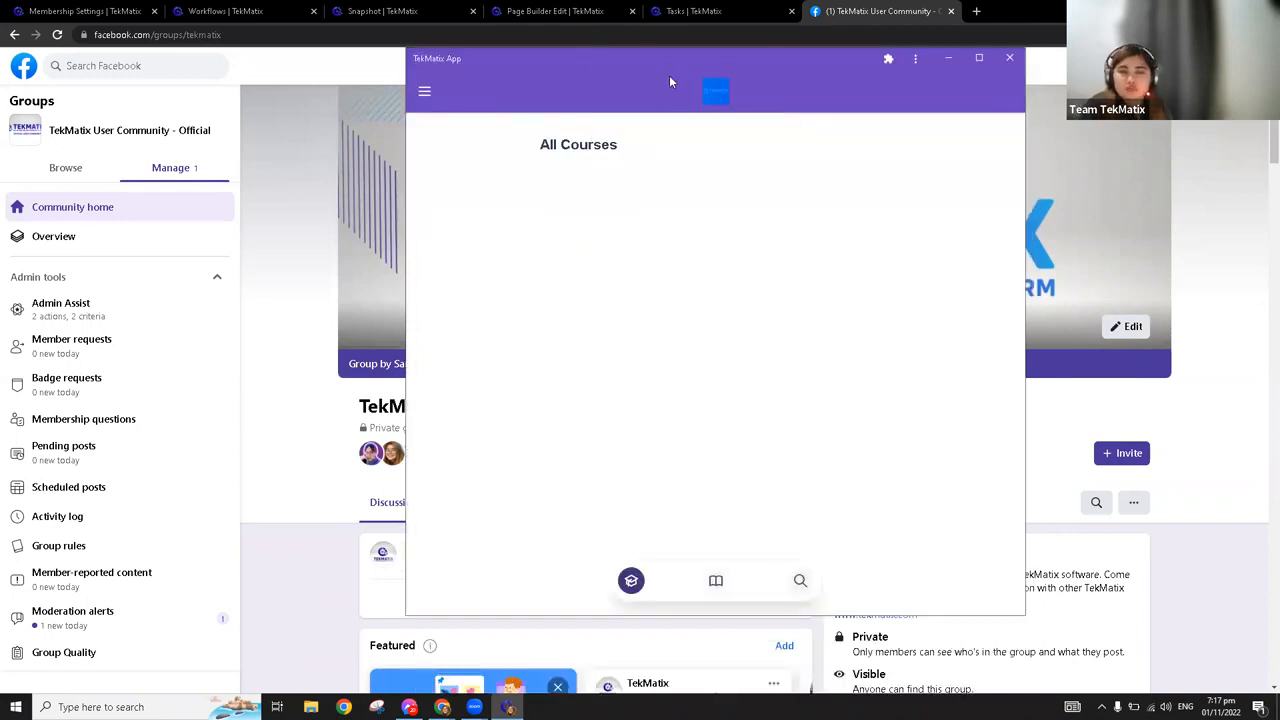
{"action": "left_click", "coordinate": [425, 95]}
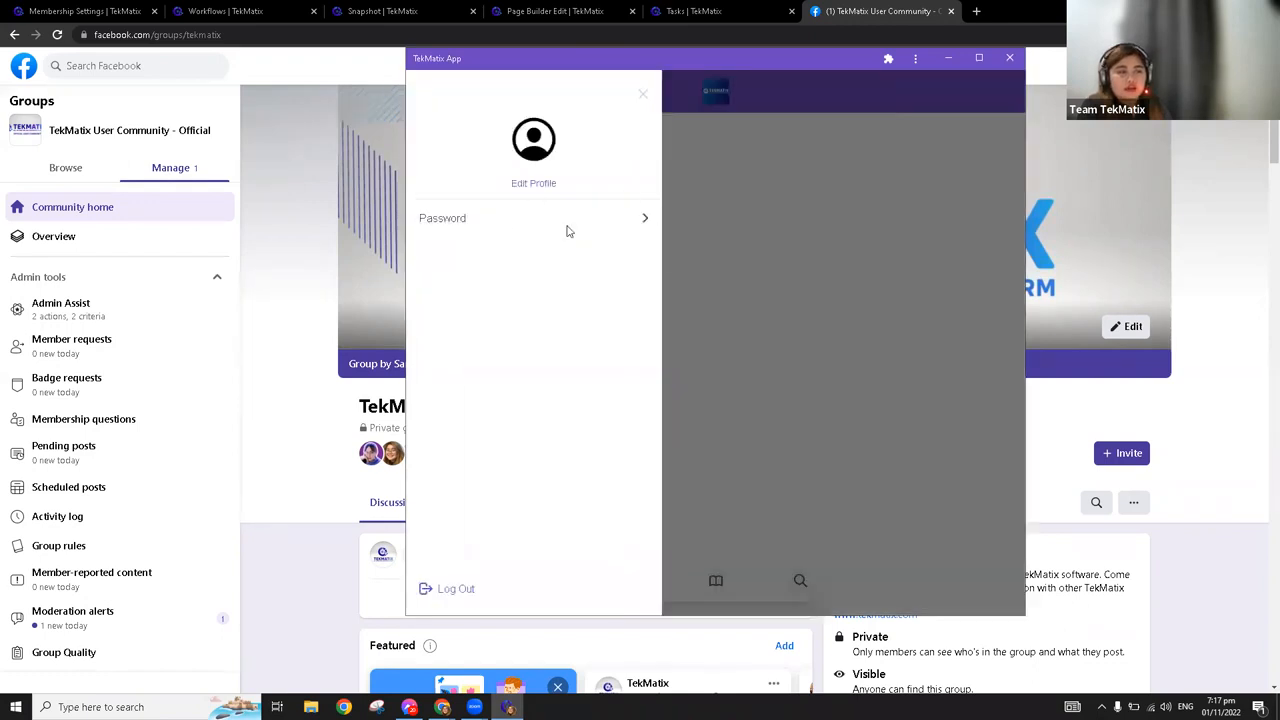
{"action": "left_click", "coordinate": [797, 363]}
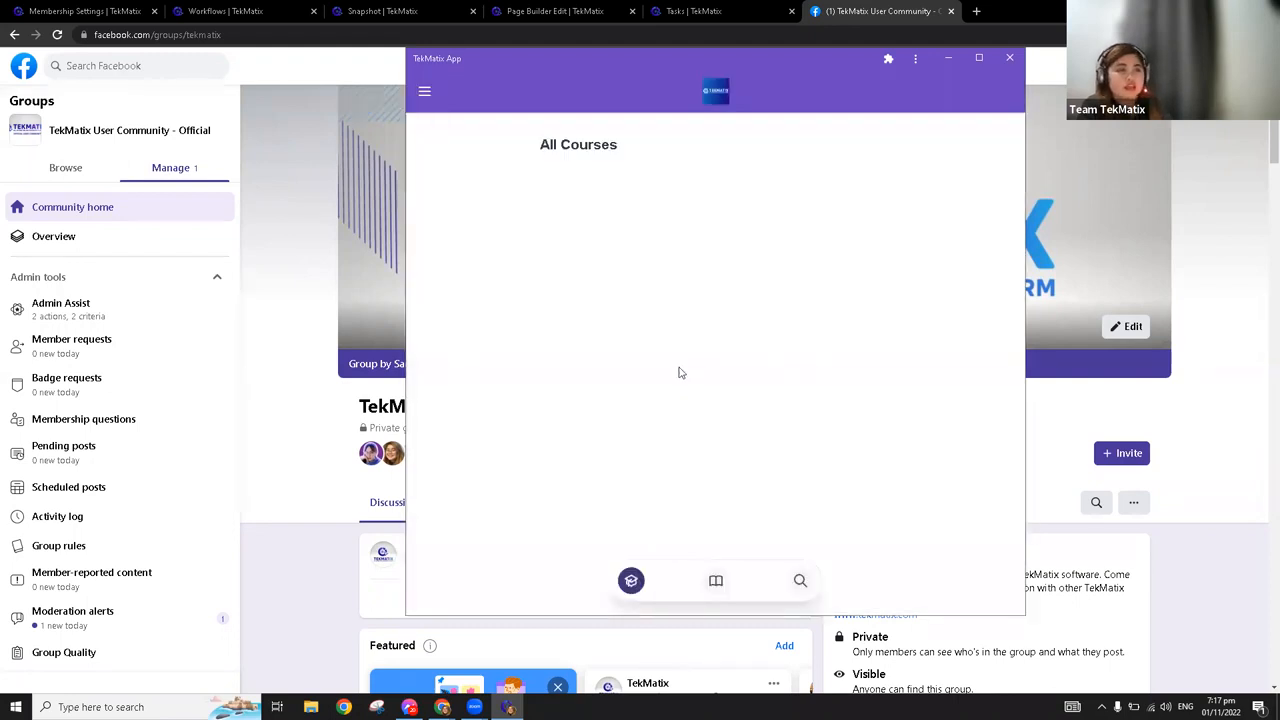
{"action": "left_click", "coordinate": [888, 60]}
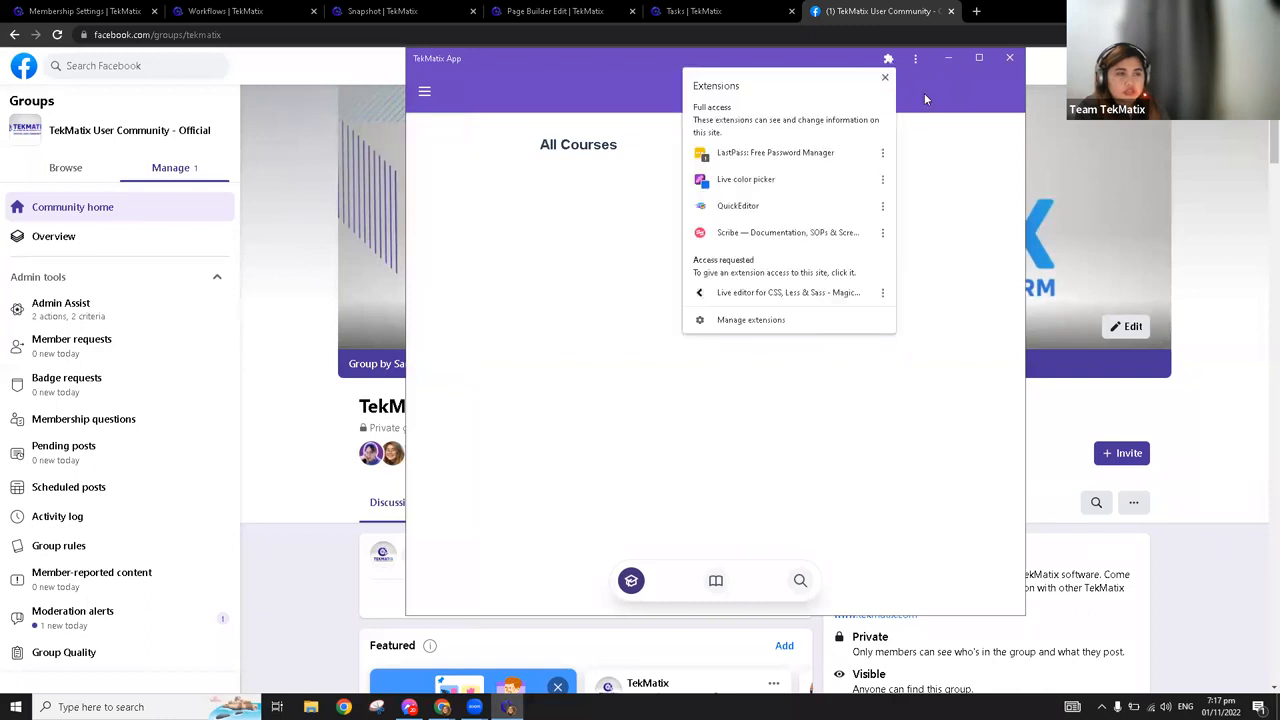
{"action": "left_click", "coordinate": [924, 93]}
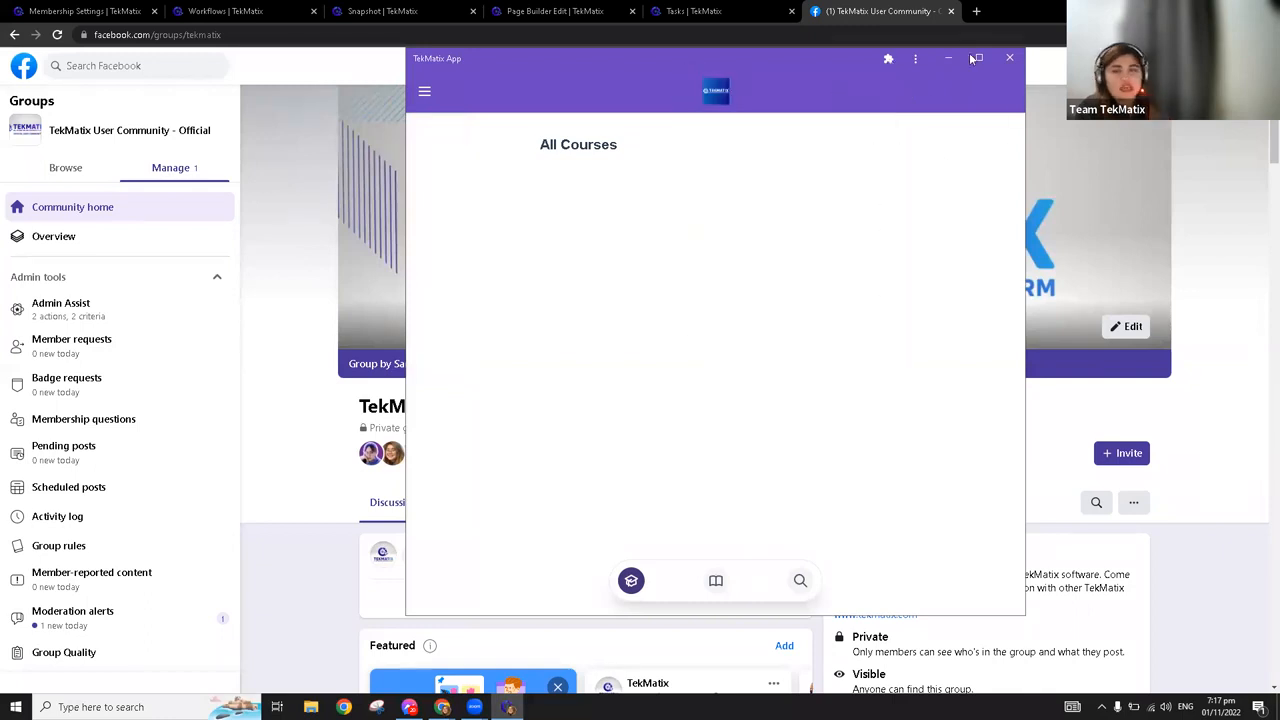
{"action": "left_click", "coordinate": [915, 62]}
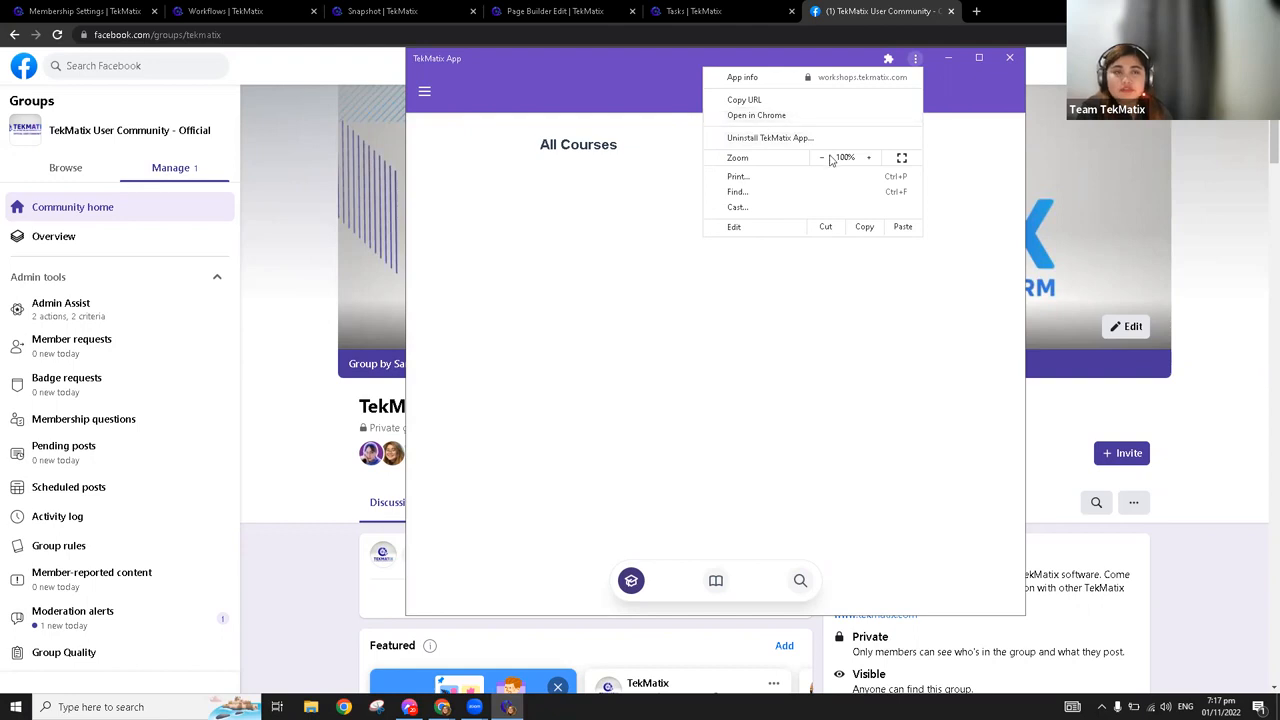
{"action": "left_click", "coordinate": [1027, 7]}
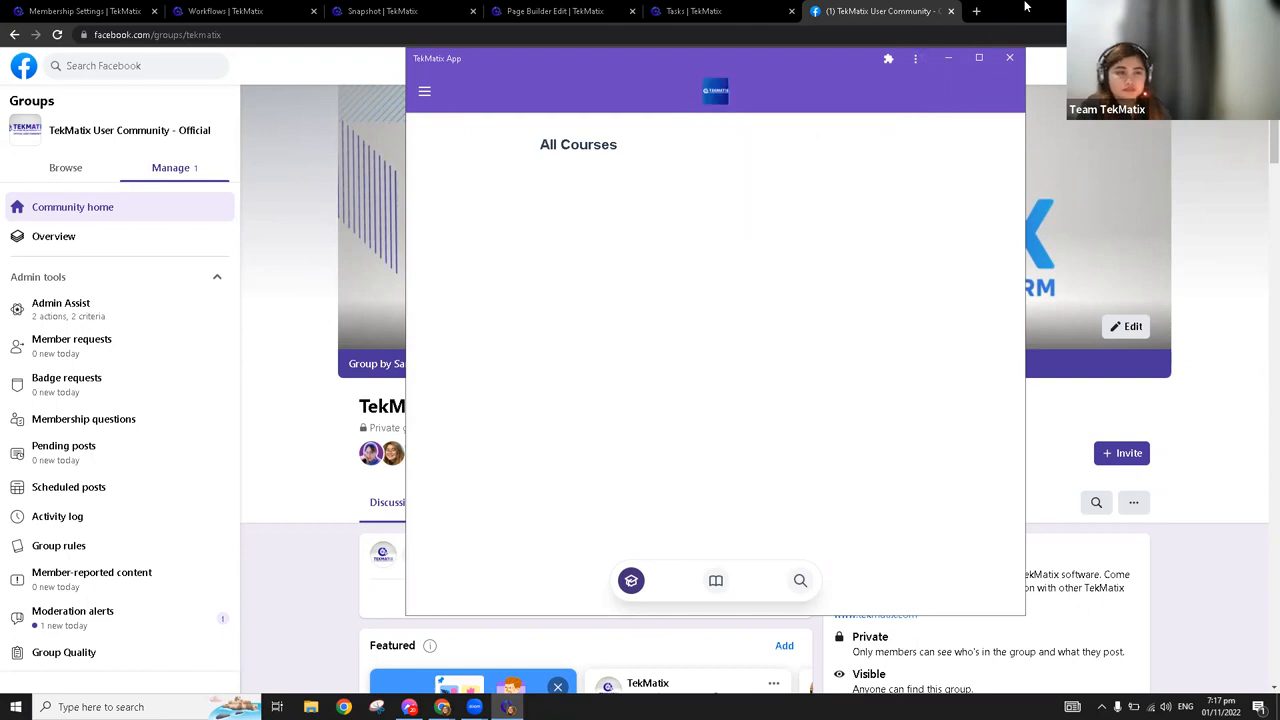
Minimize the browser and app windows, and move the TekMatix App shortcut to an empty desktop area with TekMatix Training Course in the icon column
{"action": "left_click", "coordinate": [1203, 10]}
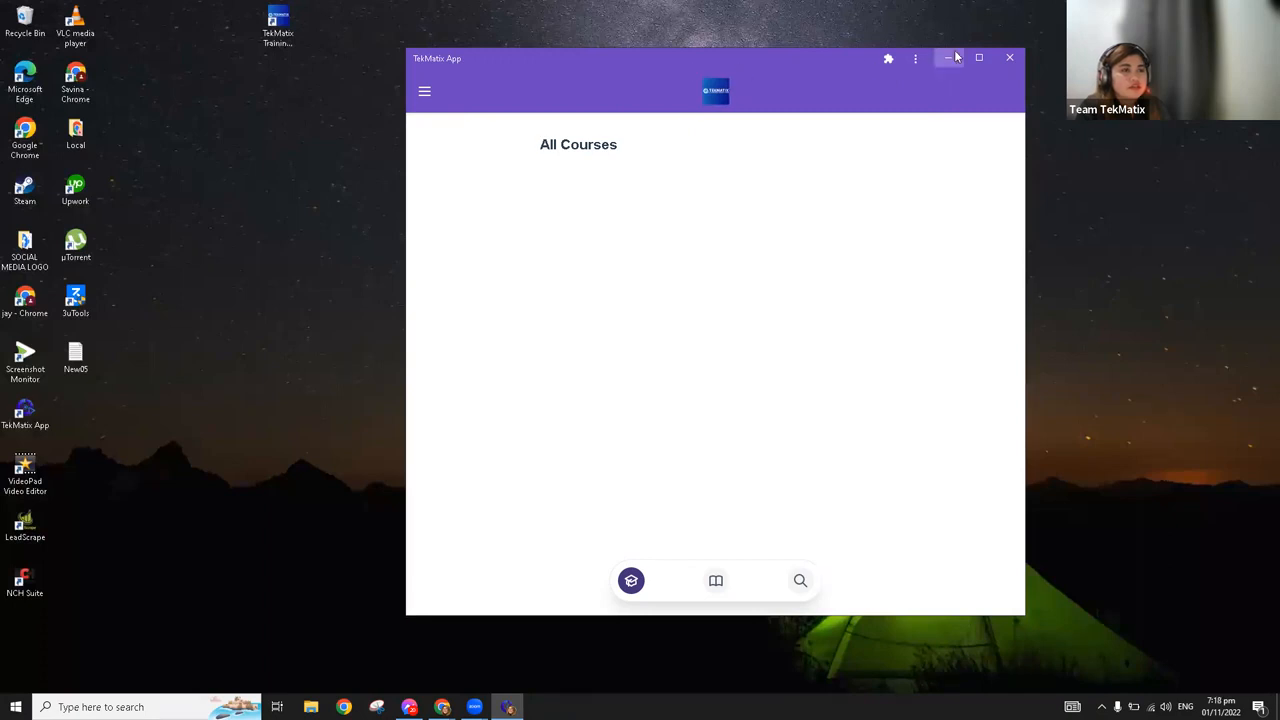
{"action": "left_click", "coordinate": [948, 57]}
{"action": "left_click_drag", "start_coordinate": [290, 34], "coordinate": [340, 205]}
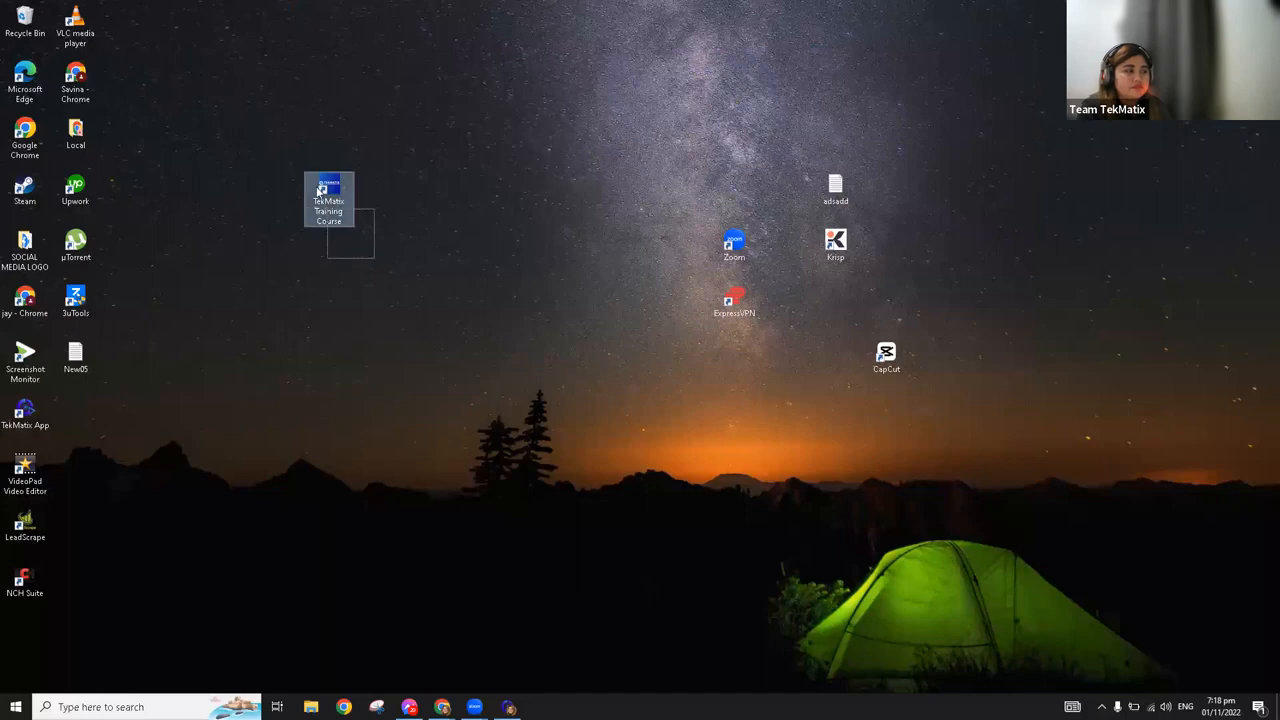
{"action": "left_click_drag", "start_coordinate": [25, 410], "coordinate": [432, 242]}
{"action": "left_click_drag", "start_coordinate": [328, 195], "coordinate": [129, 420]}
{"action": "left_click_drag", "start_coordinate": [443, 248], "coordinate": [534, 55]}
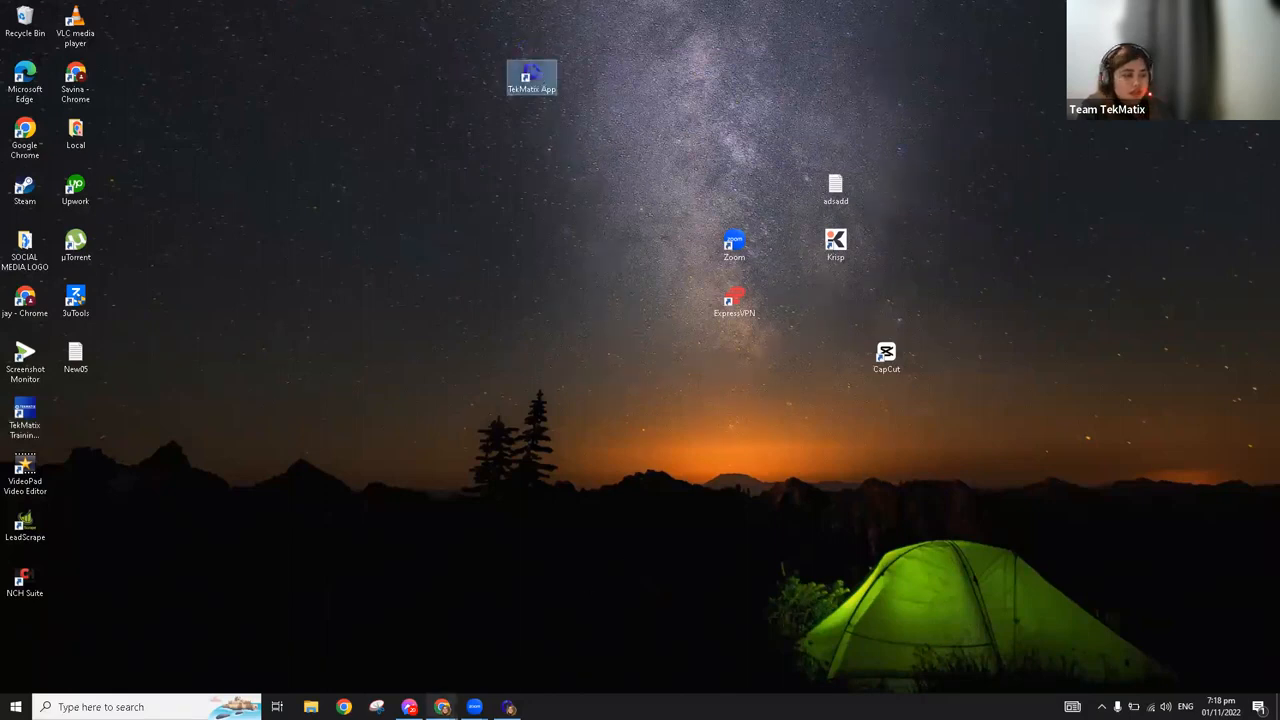
Return to the Membership Settings page in Chrome, then bring up the TekMatix App window and close it
{"action": "left_click", "coordinate": [442, 707]}
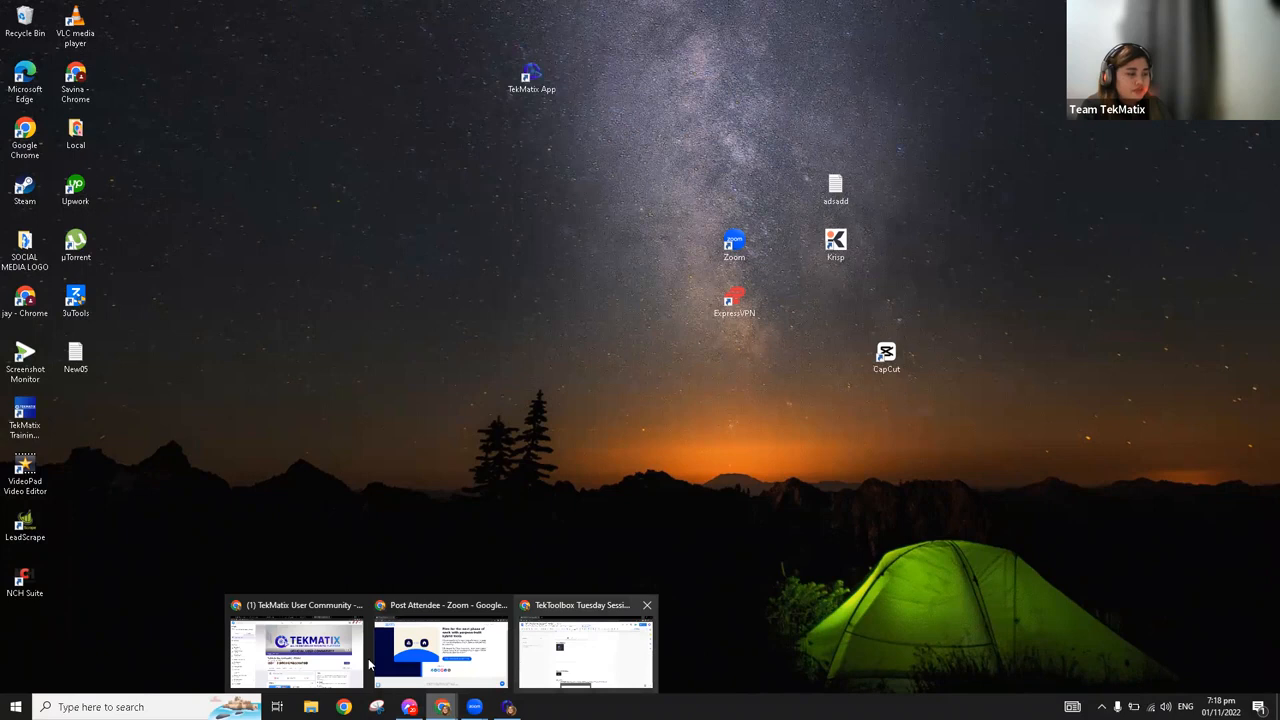
{"action": "left_click", "coordinate": [296, 652]}
{"action": "left_click", "coordinate": [505, 10]}
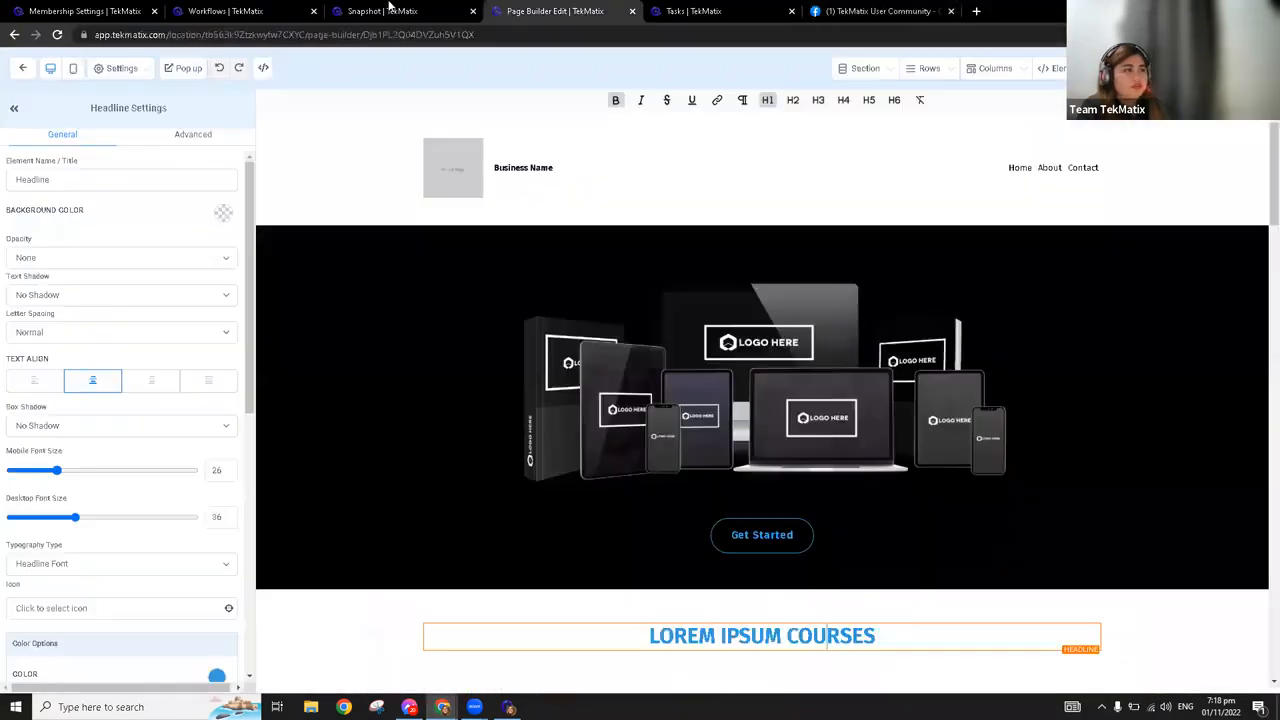
{"action": "left_click", "coordinate": [390, 10]}
{"action": "left_click", "coordinate": [133, 10]}
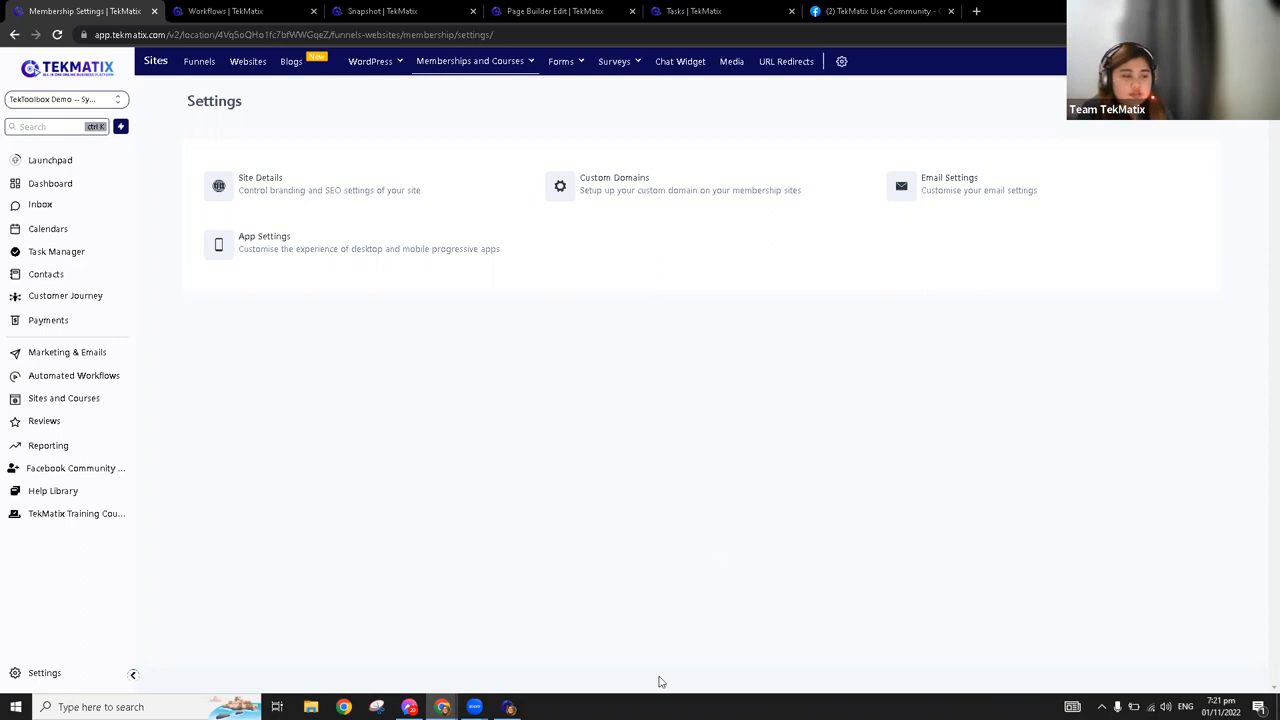
{"action": "left_click", "coordinate": [509, 708]}
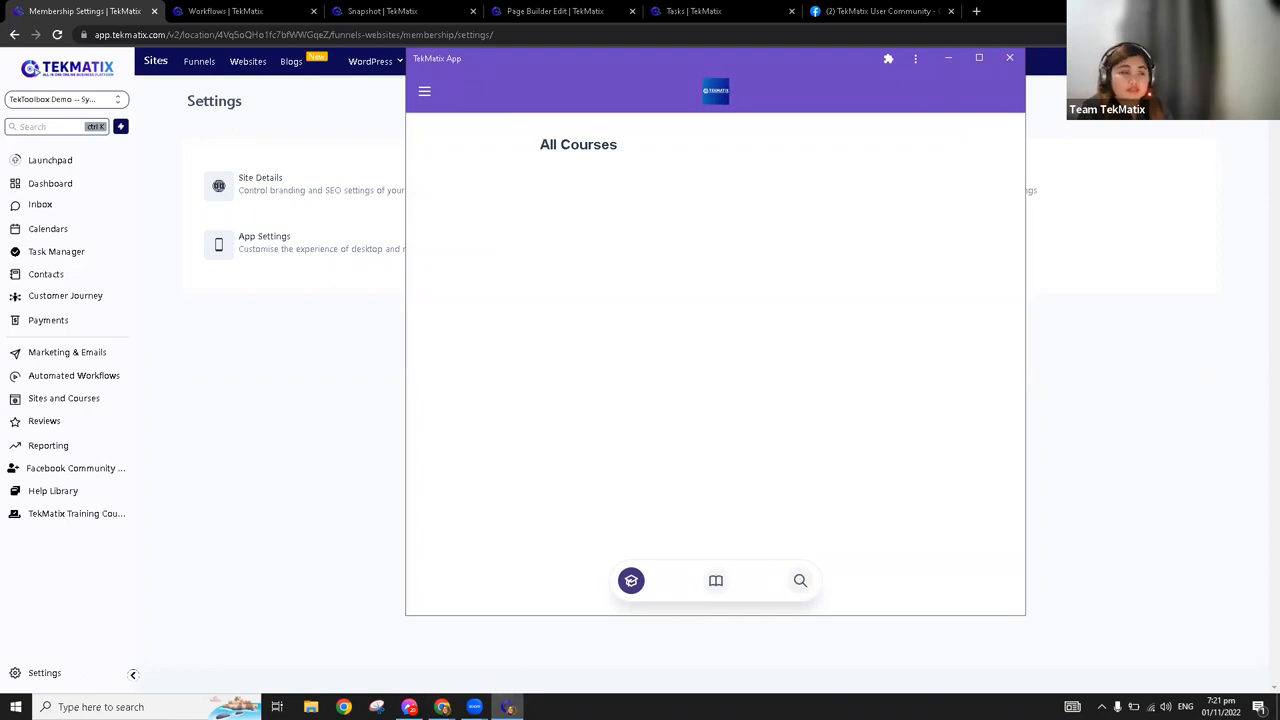
{"action": "left_click", "coordinate": [1012, 58]}
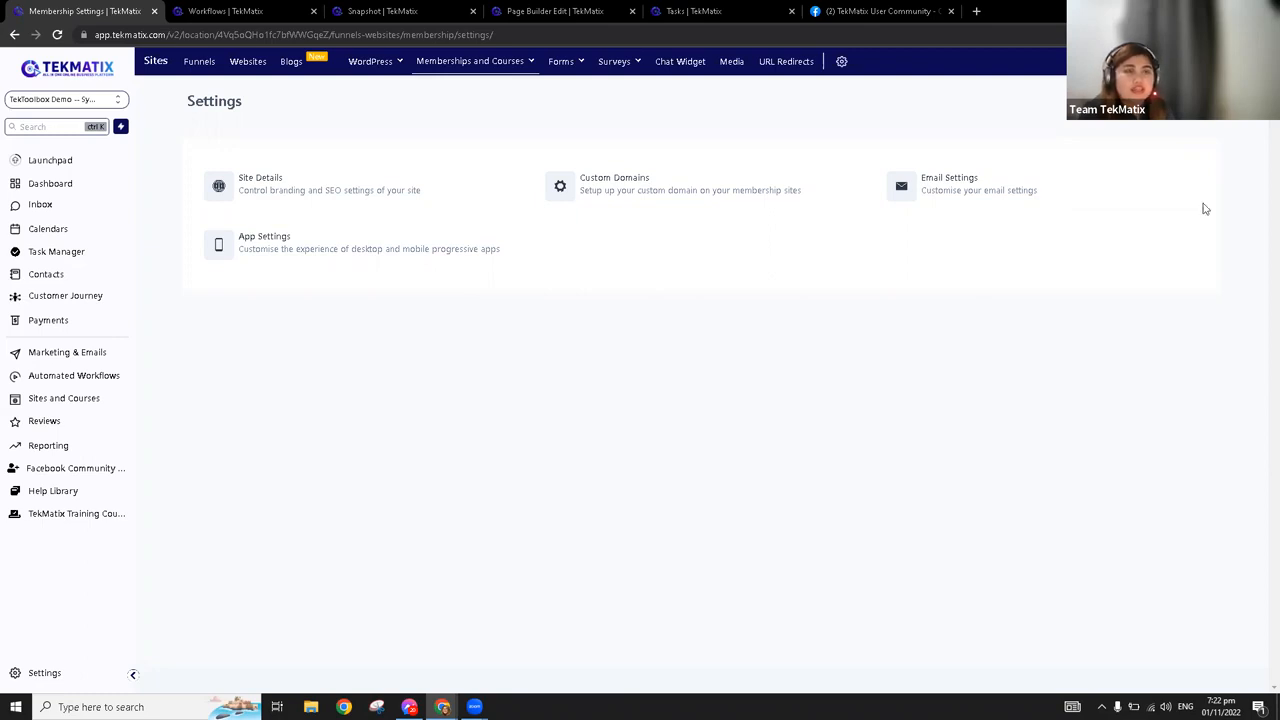
{"action": "left_click", "coordinate": [976, 11]}
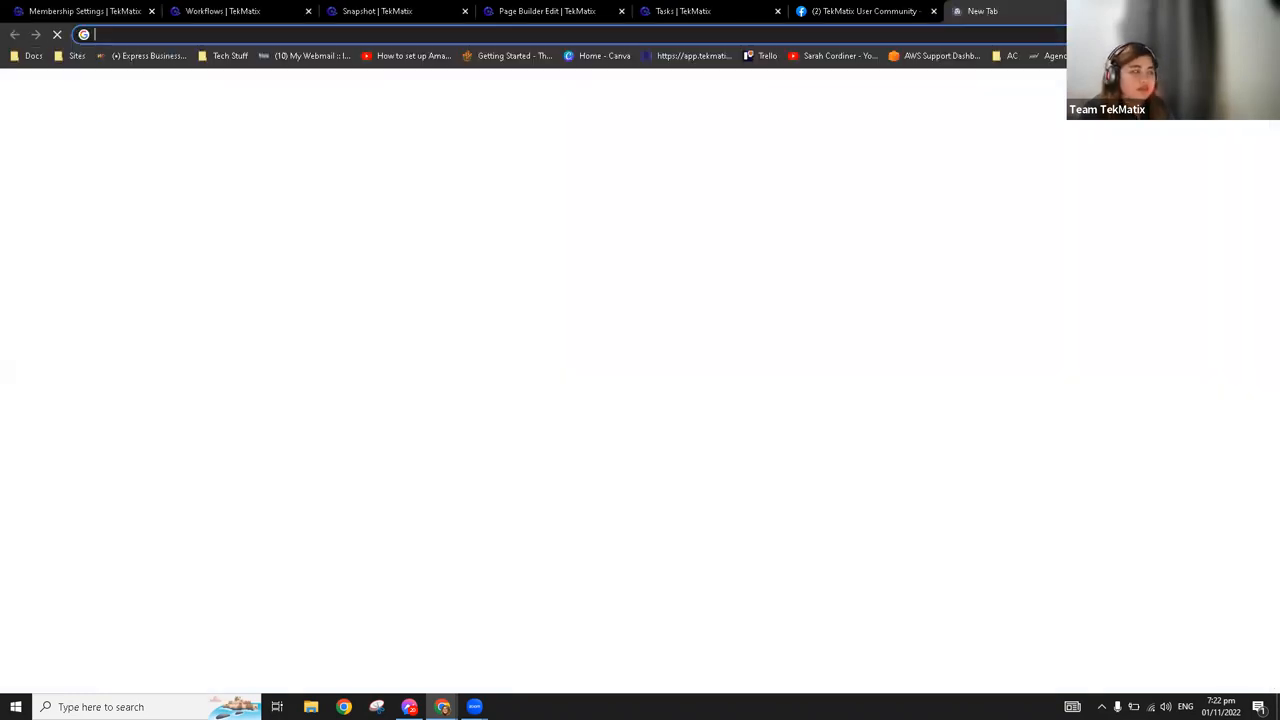
{"action": "type", "text": "www.te"}
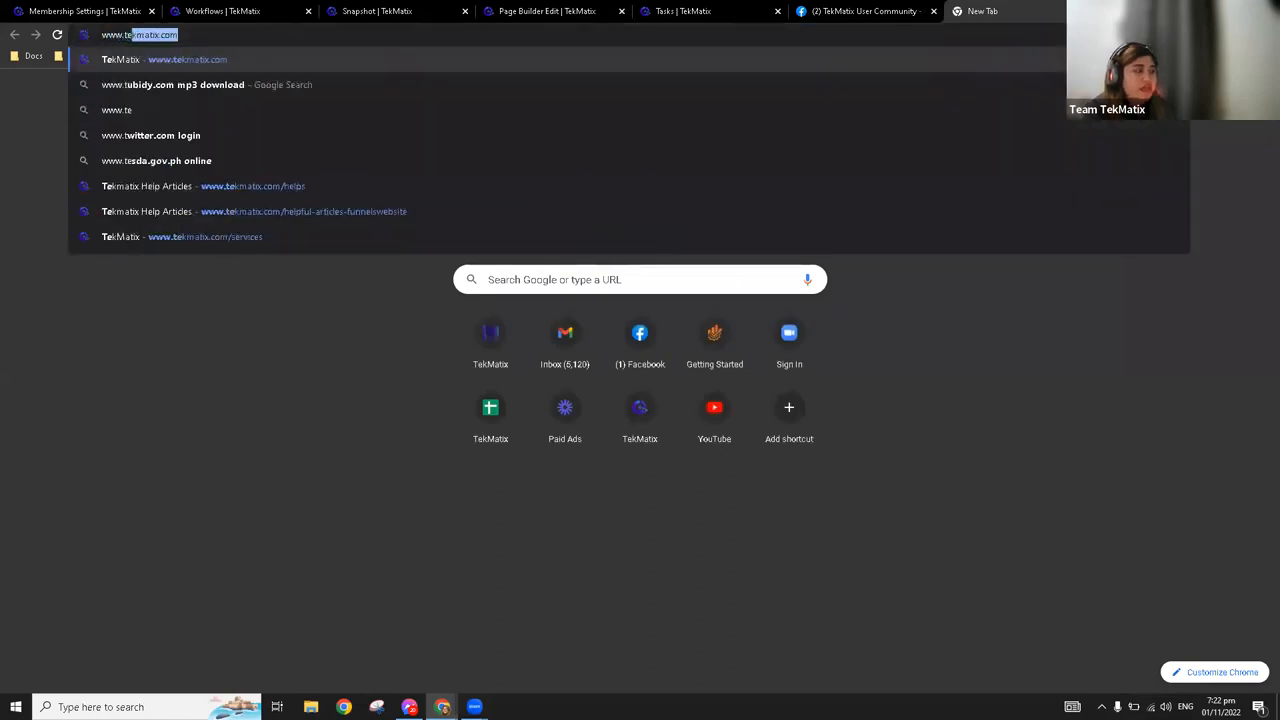
{"action": "type", "text": "kamatix"}
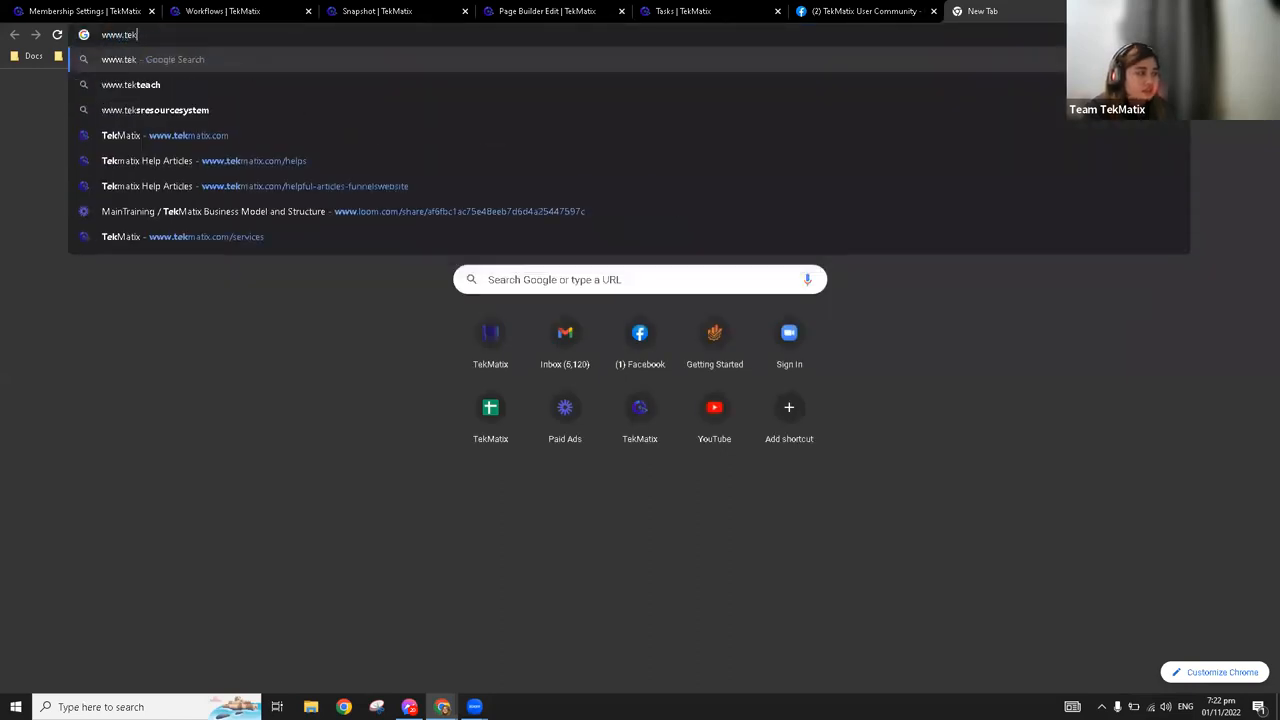
{"action": "key", "text": "Return"}
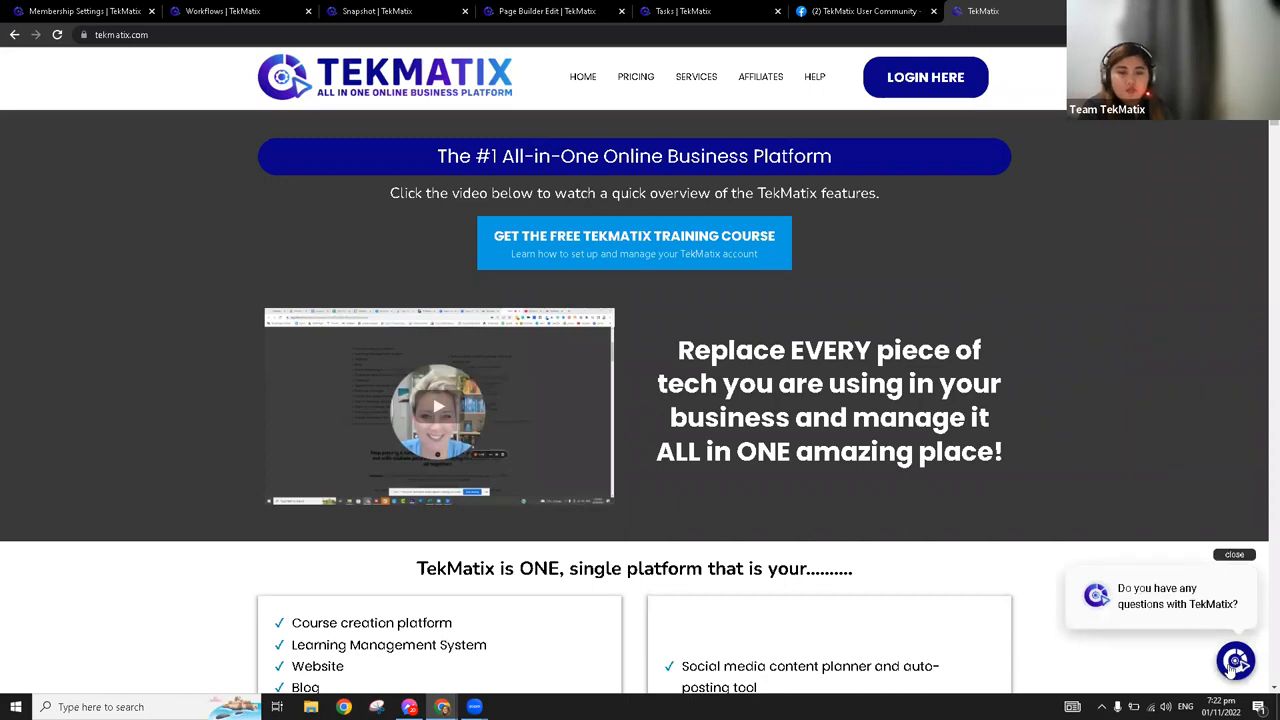
{"action": "left_click", "coordinate": [1238, 662]}
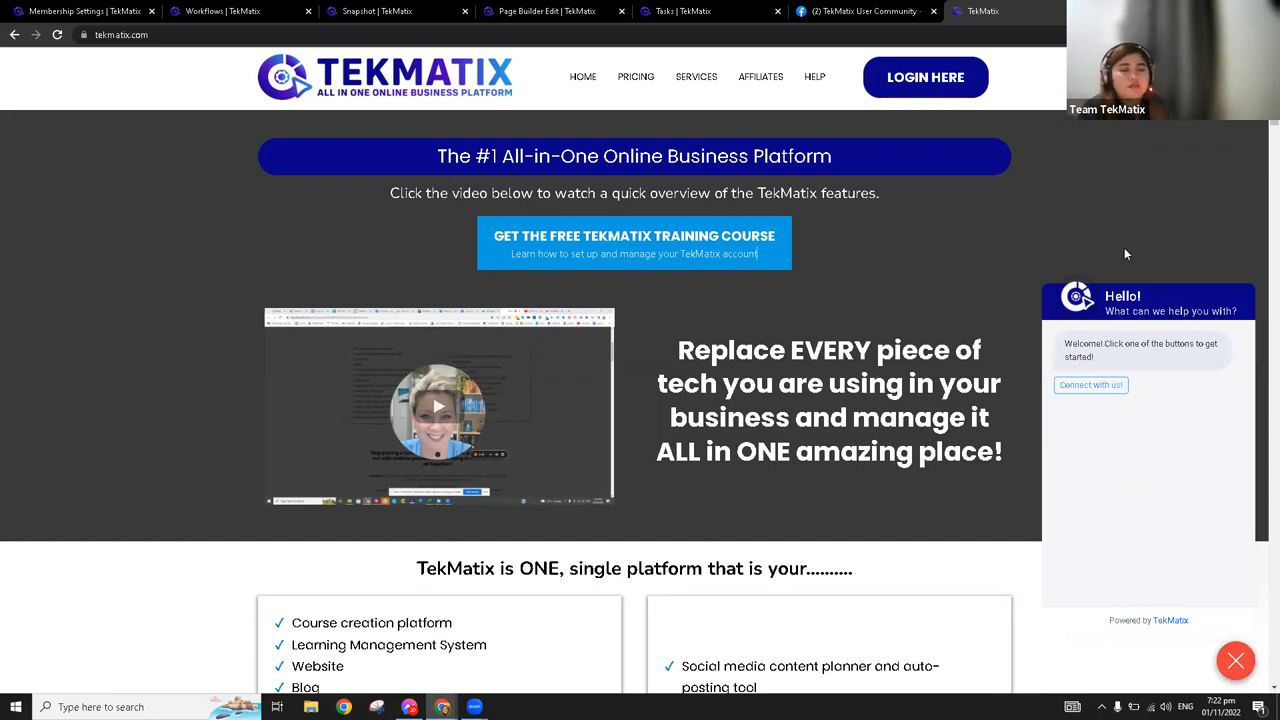
View the TekMatix User Community Facebook group and the Workflows page, then open the Chat Widget settings in the TekMatix Sites area
{"action": "left_click", "coordinate": [846, 9]}
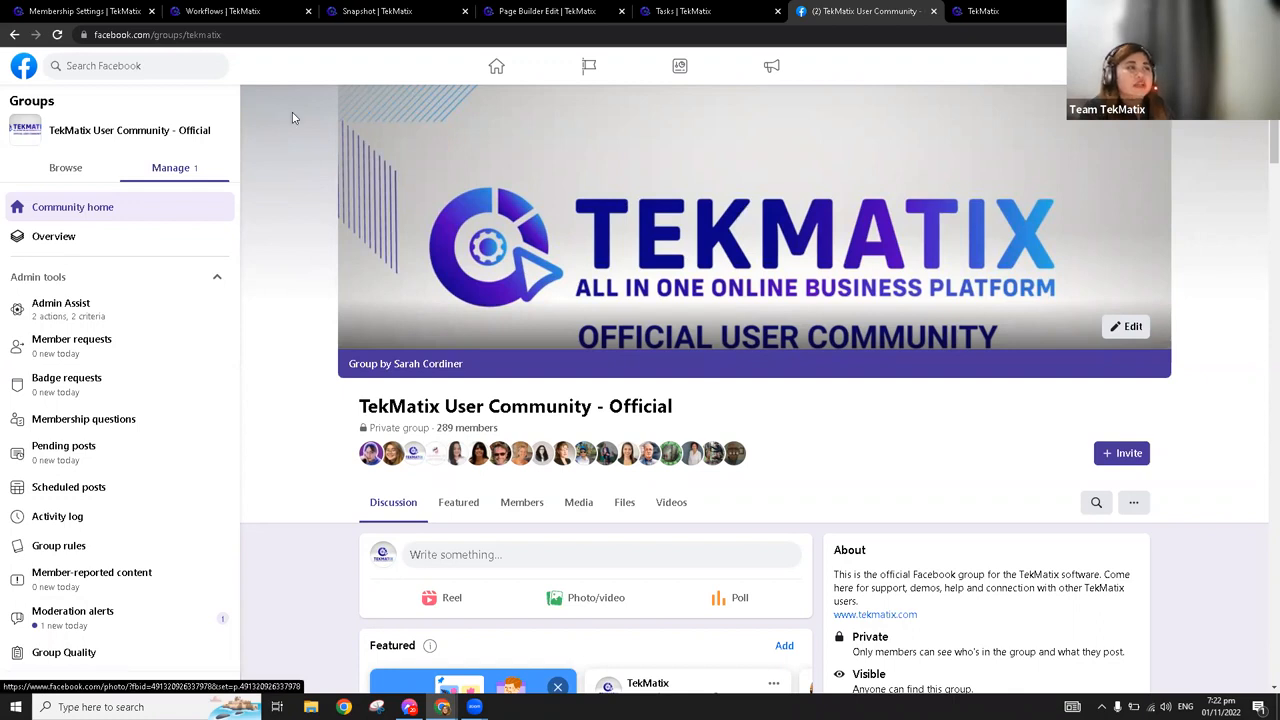
{"action": "left_click", "coordinate": [226, 10]}
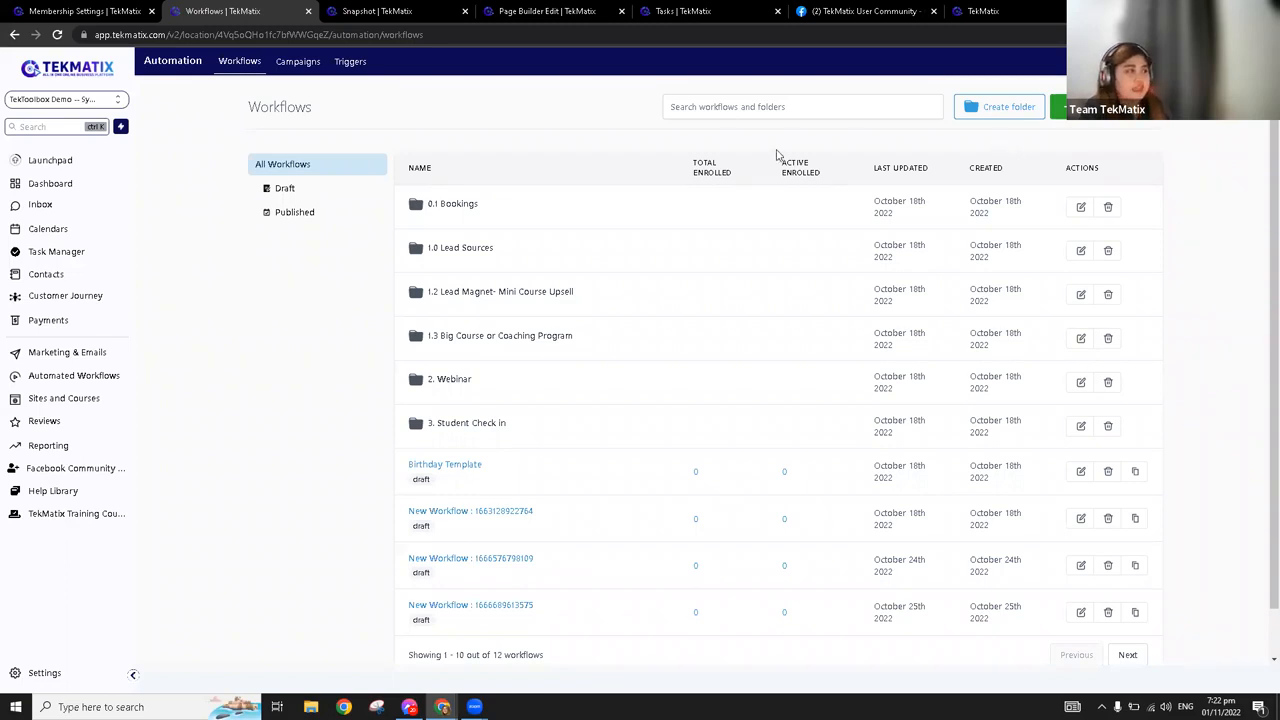
{"action": "left_click", "coordinate": [112, 8]}
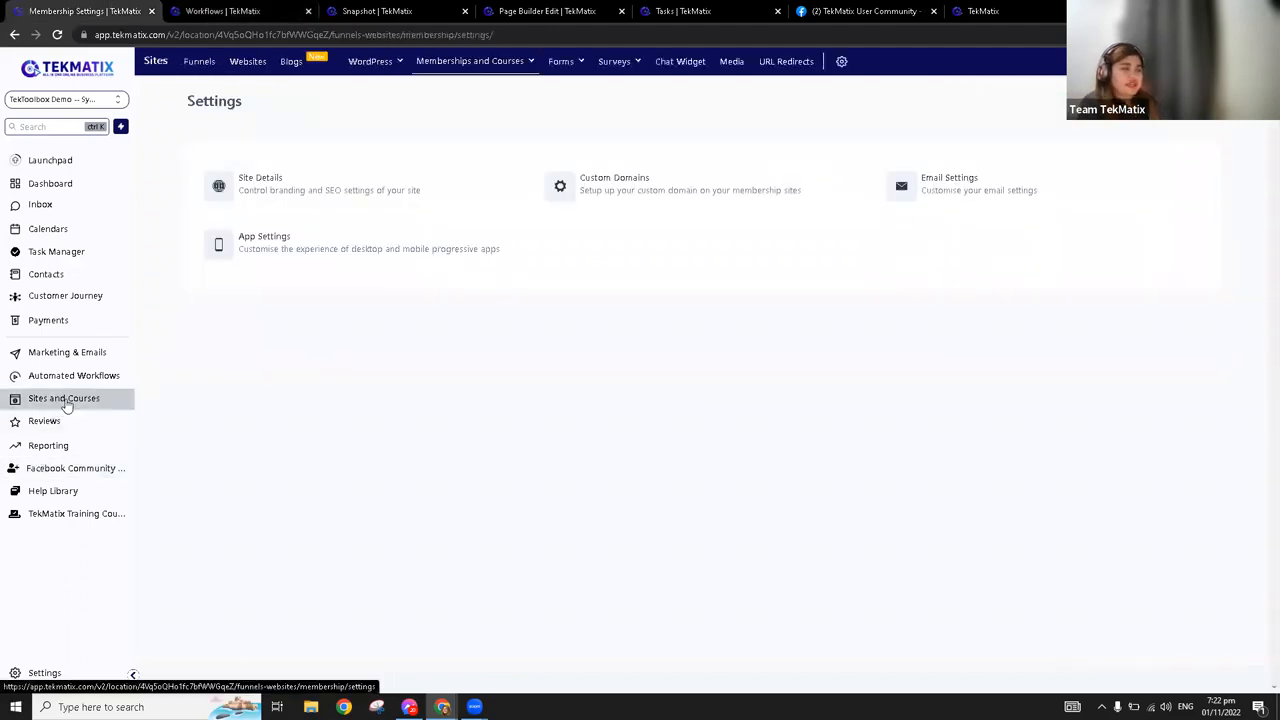
{"action": "left_click", "coordinate": [680, 63]}
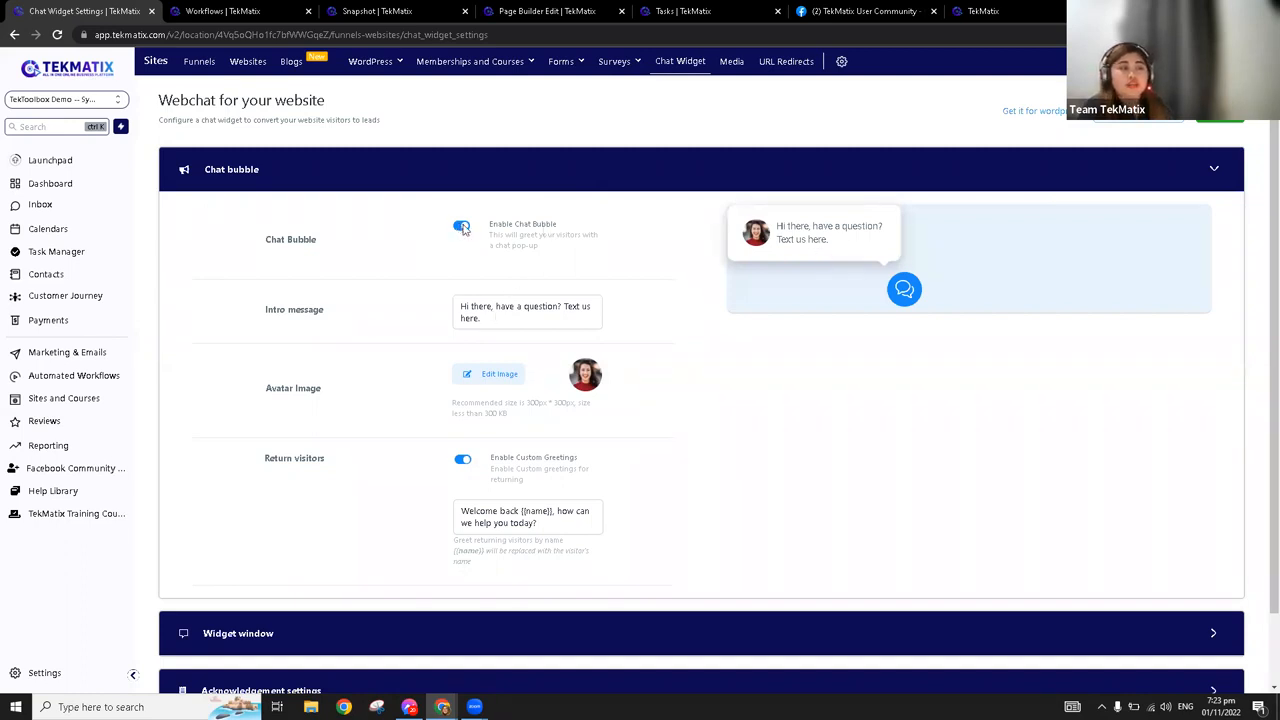
Review the Chat bubble settings, examining the intro message and the greeting for return visitors
{"action": "left_click", "coordinate": [485, 319]}
{"action": "left_click_drag", "start_coordinate": [485, 319], "coordinate": [456, 307]}
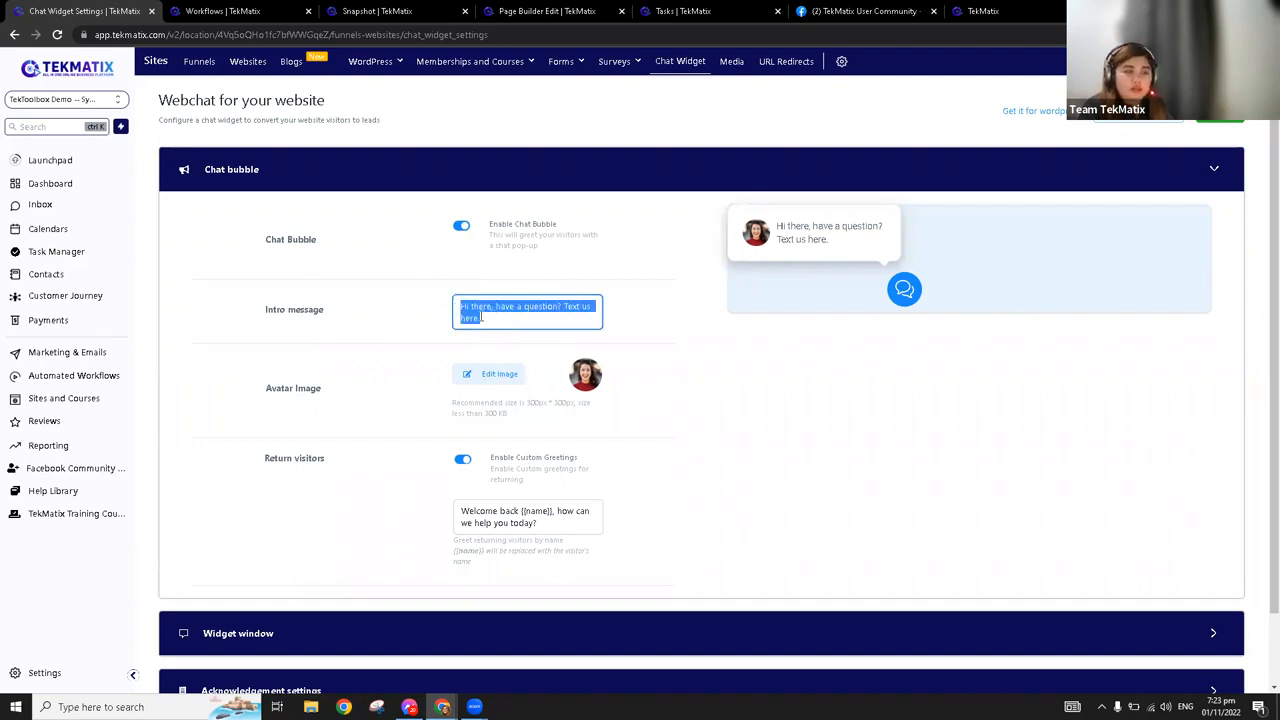
{"action": "left_click", "coordinate": [483, 317]}
{"action": "triple_click", "coordinate": [457, 305]}
{"action": "left_click", "coordinate": [505, 330]}
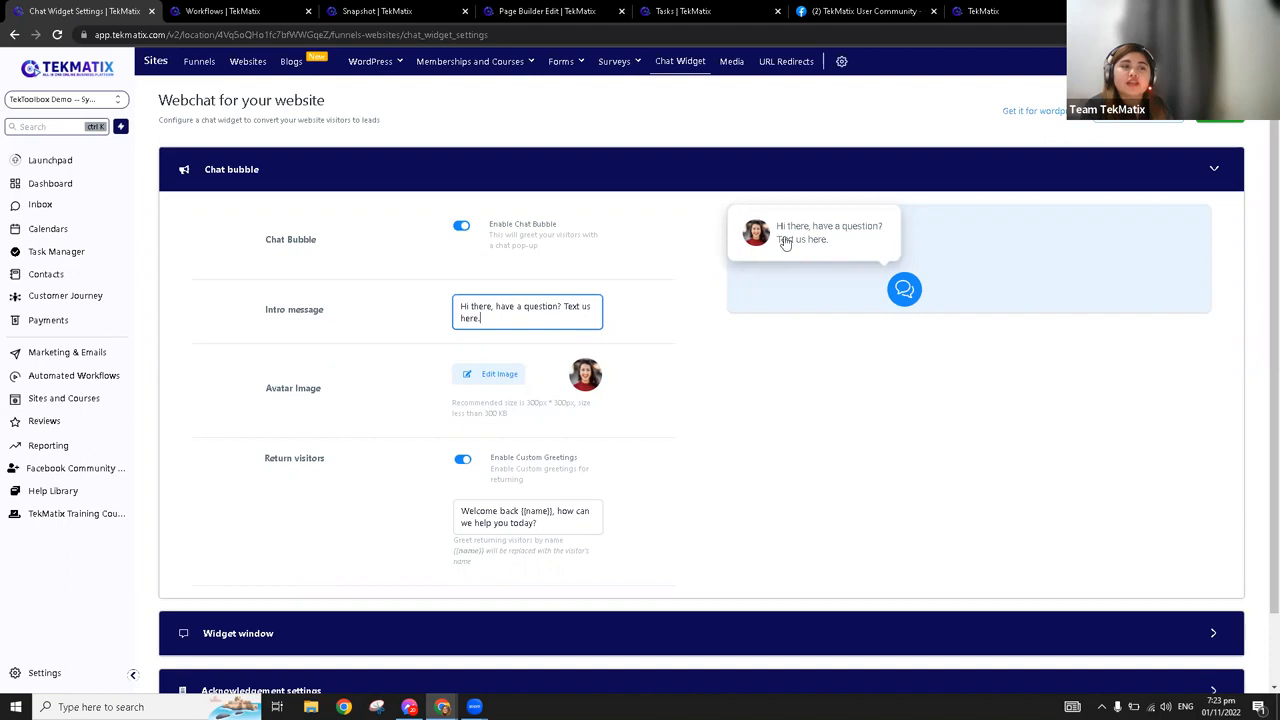
{"action": "scroll", "coordinate": [777, 277], "scroll_direction": "down", "scroll_amount": 1}
{"action": "left_click_drag", "start_coordinate": [548, 445], "coordinate": [461, 411]}
{"action": "left_click", "coordinate": [724, 436]}
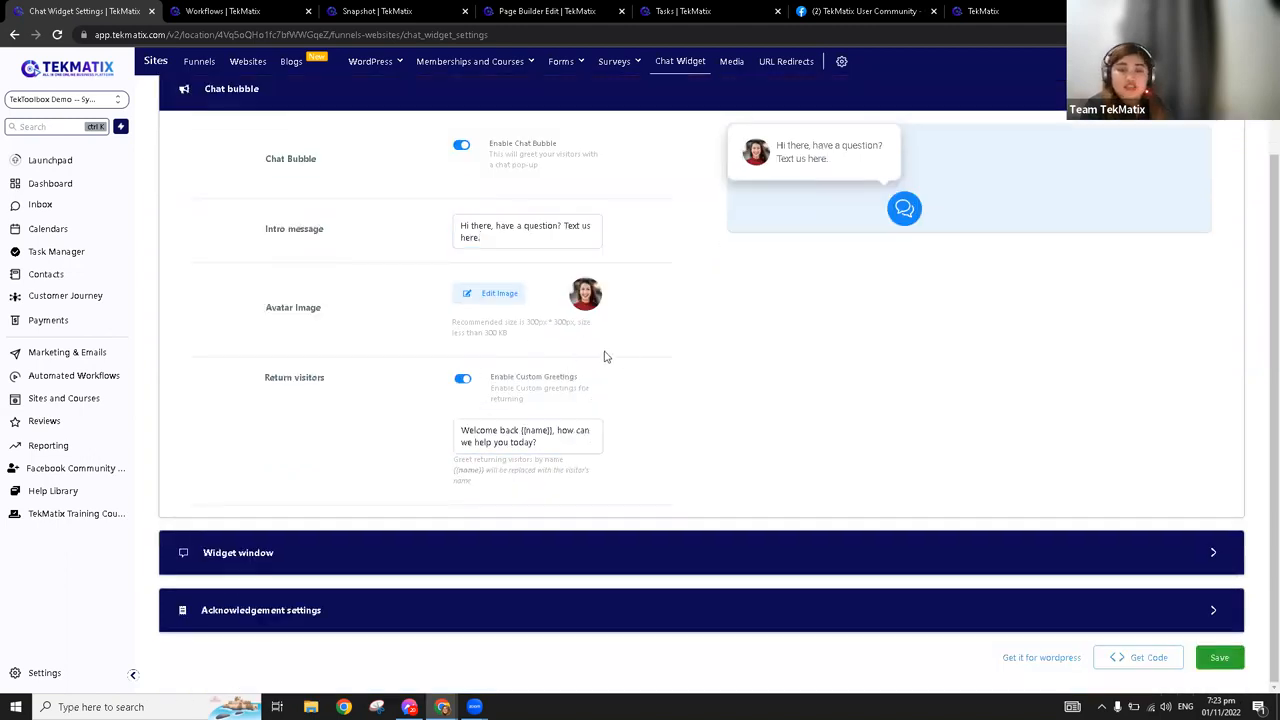
Review the header and intro message in the Widget window settings, and enable the Email Field for the chat form
{"action": "left_click", "coordinate": [270, 554]}
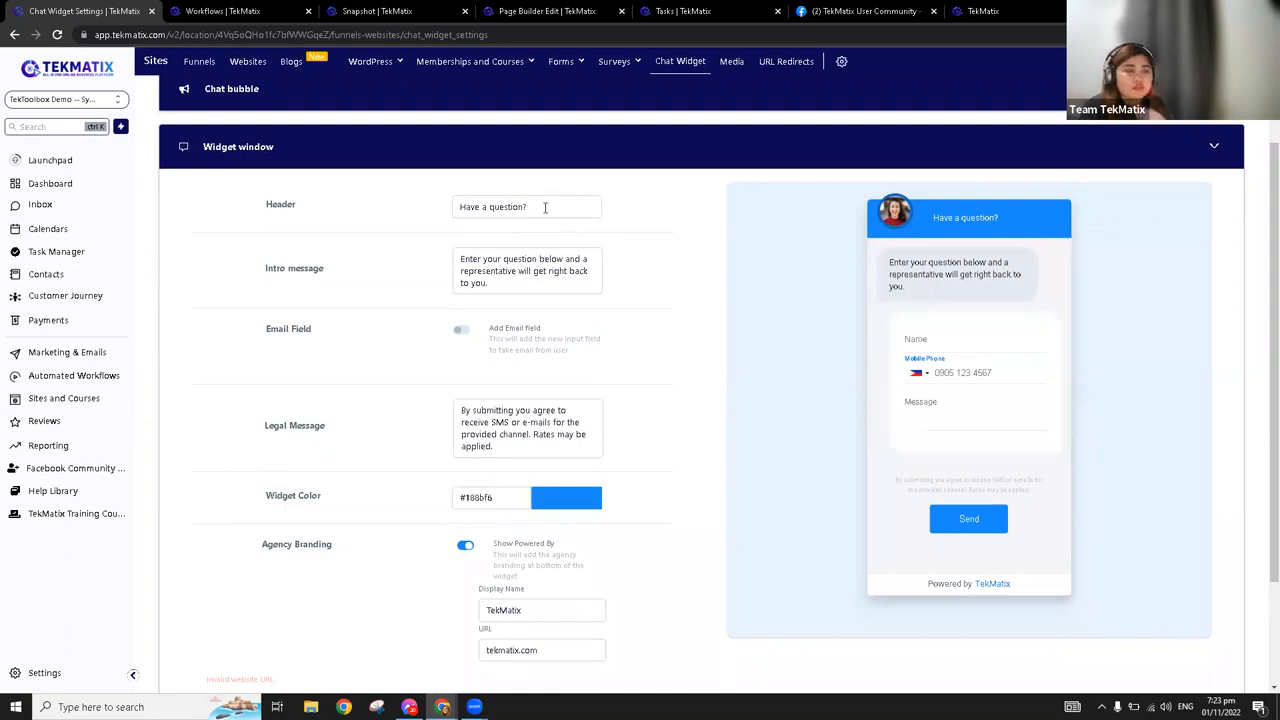
{"action": "left_click_drag", "start_coordinate": [545, 207], "coordinate": [456, 207]}
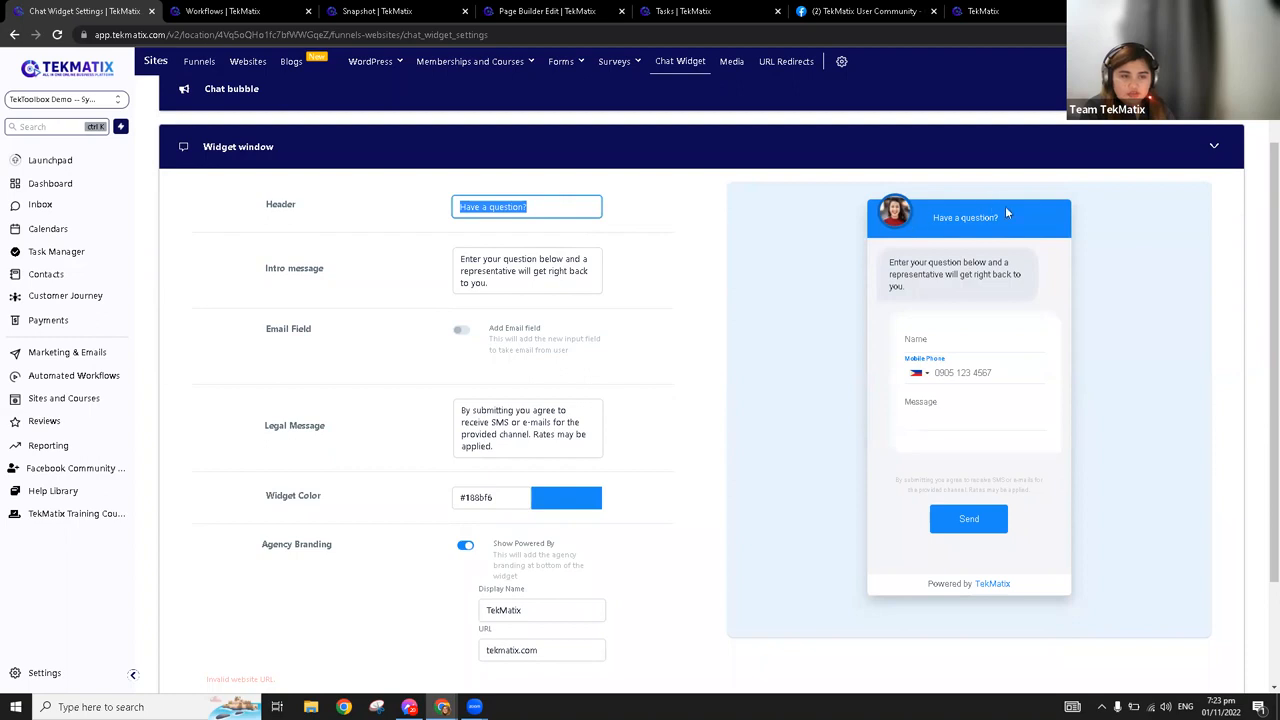
{"action": "left_click_drag", "start_coordinate": [522, 287], "coordinate": [459, 265]}
{"action": "left_click", "coordinate": [566, 280]}
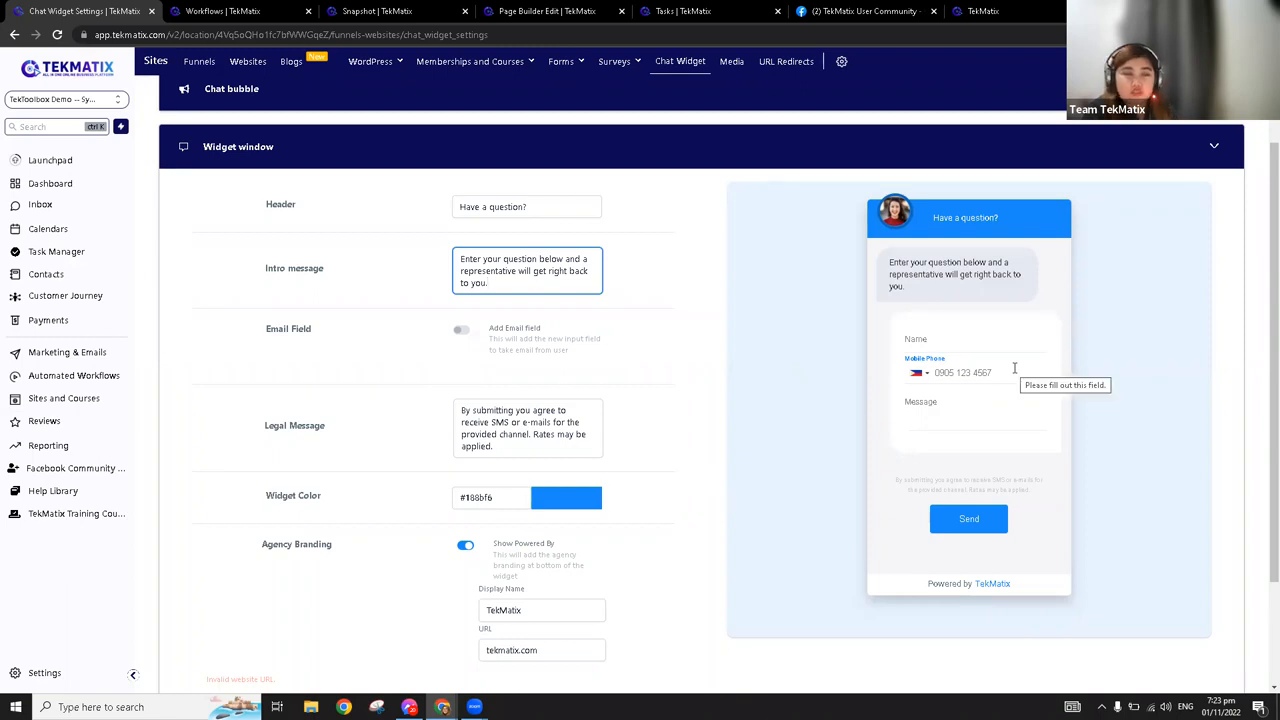
{"action": "left_click", "coordinate": [463, 332]}
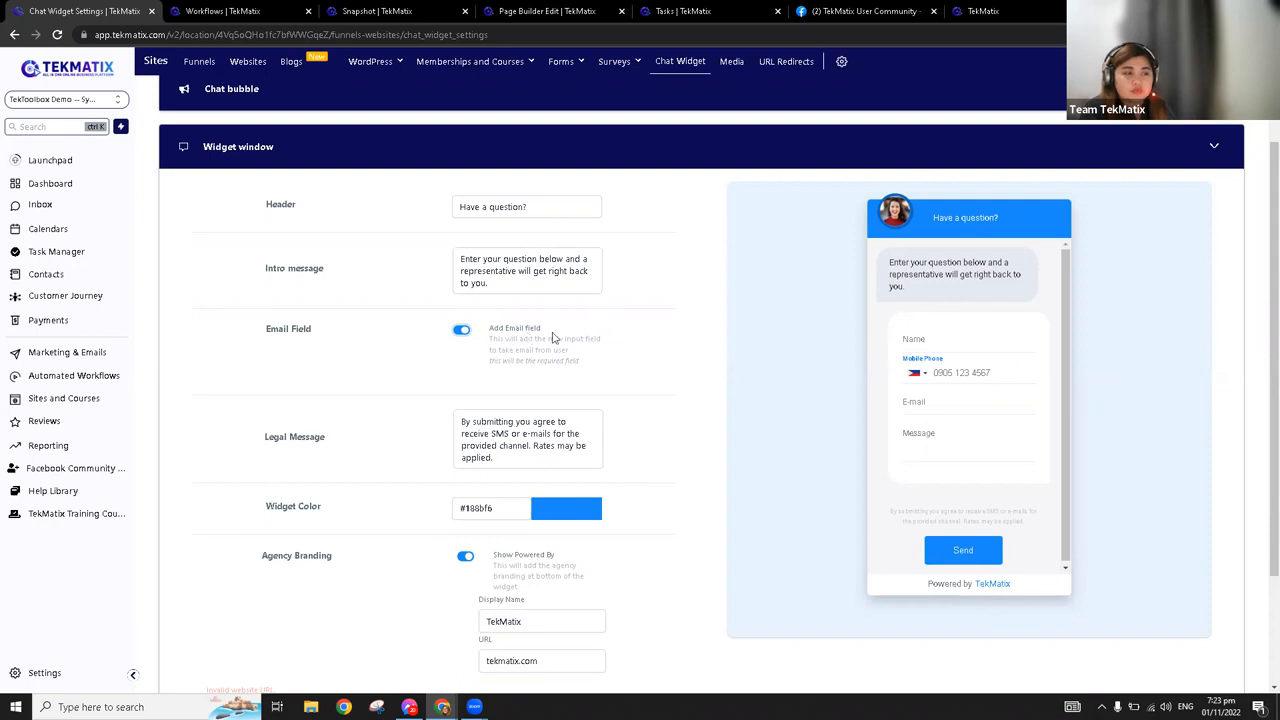
Examine the Legal Message and Widget Color picker, and switch the Show Powered By agency branding off and back on
{"action": "scroll", "coordinate": [552, 405], "scroll_direction": "down", "scroll_amount": 2}
{"action": "left_click_drag", "start_coordinate": [502, 332], "coordinate": [432, 288]}
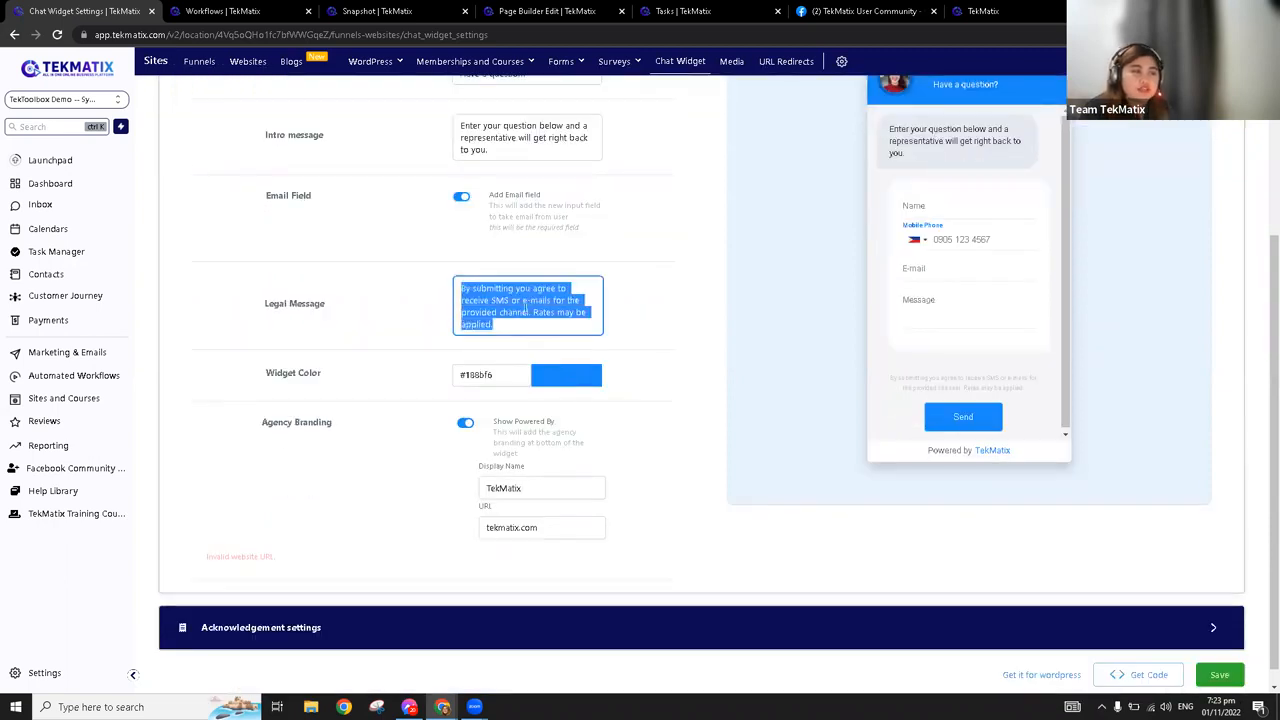
{"action": "left_click", "coordinate": [572, 380]}
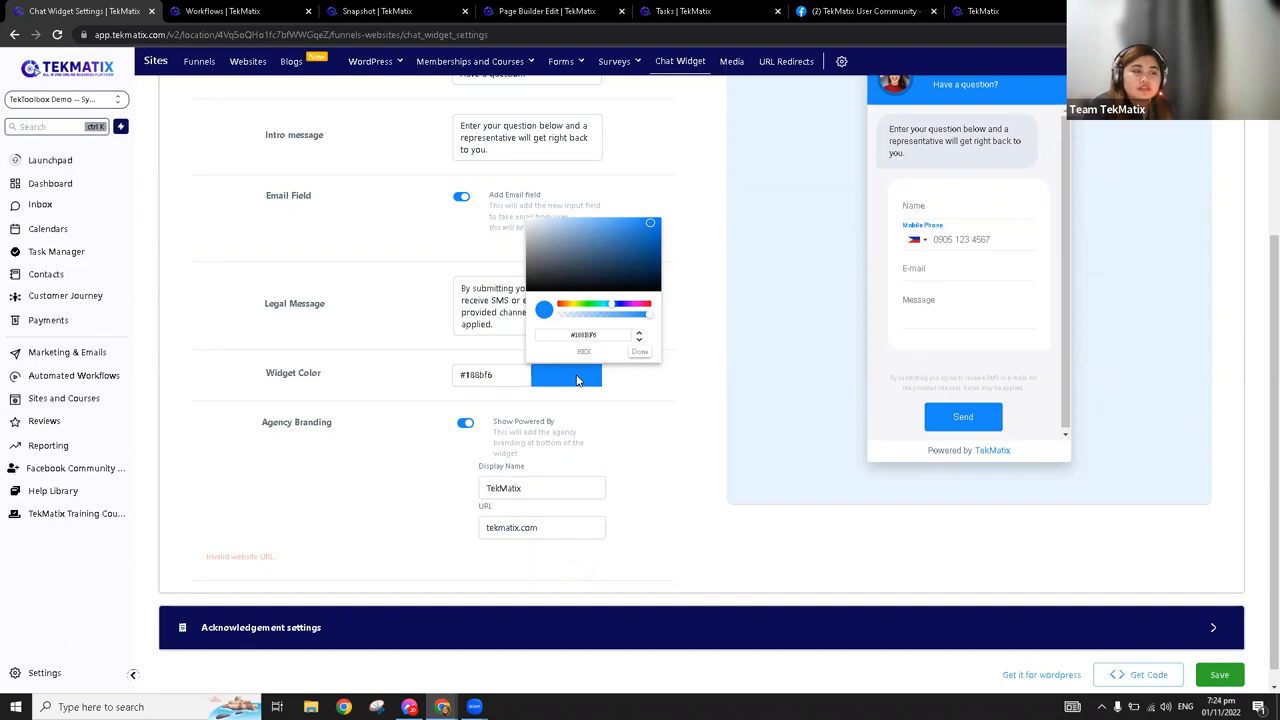
{"action": "left_click", "coordinate": [577, 380]}
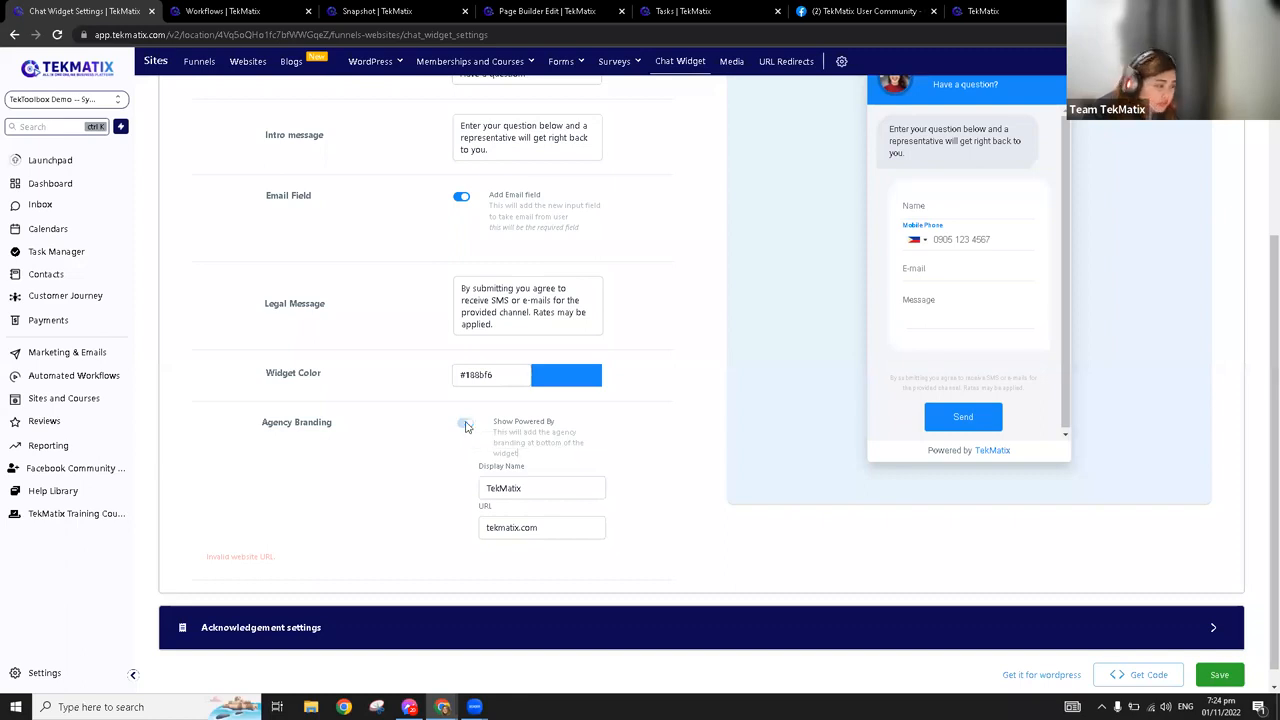
{"action": "left_click", "coordinate": [466, 424]}
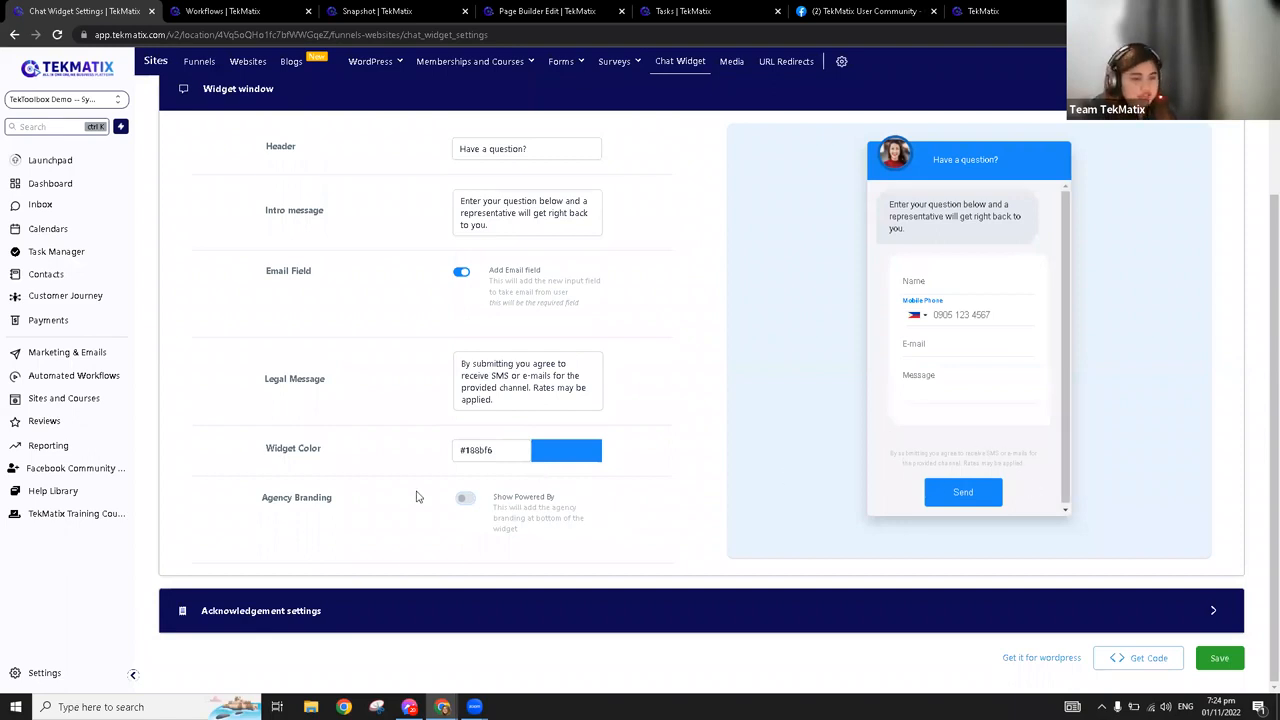
{"action": "left_click", "coordinate": [466, 498]}
Review the Customer Support contact field in the Acknowledgement settings and save the chat widget settings
{"action": "scroll", "coordinate": [540, 580], "scroll_direction": "down", "scroll_amount": 2}
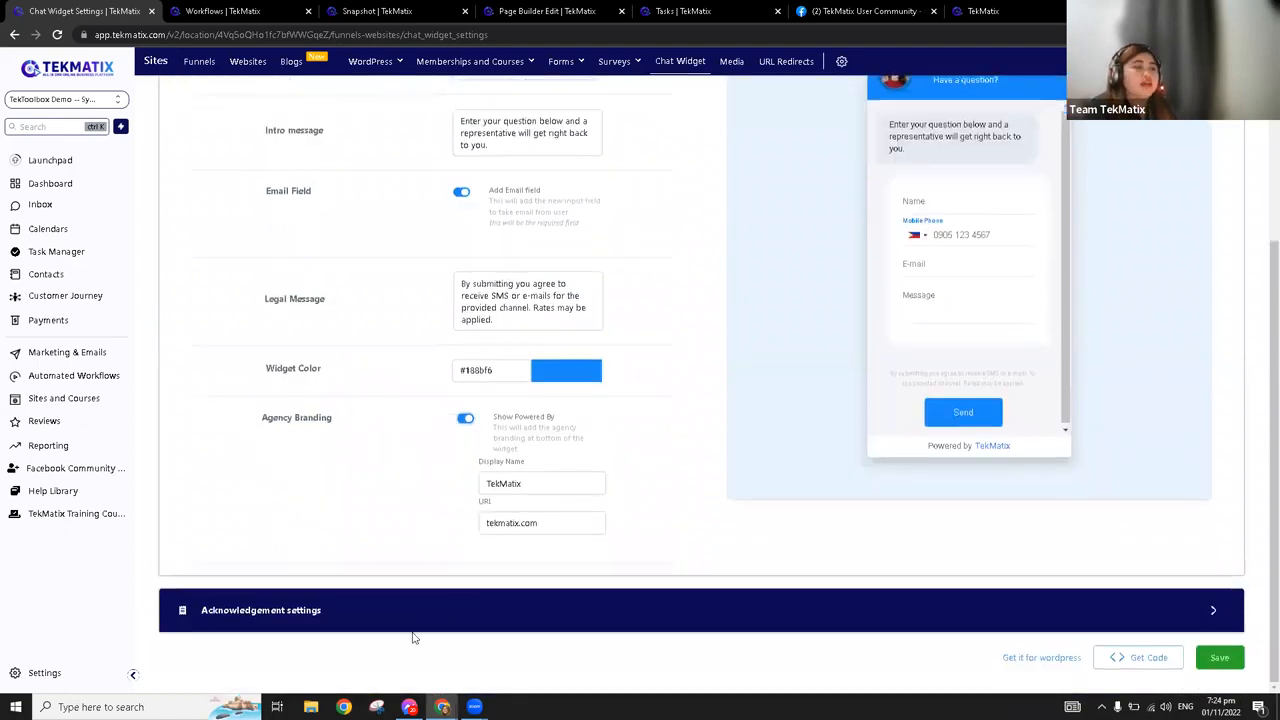
{"action": "left_click", "coordinate": [295, 612]}
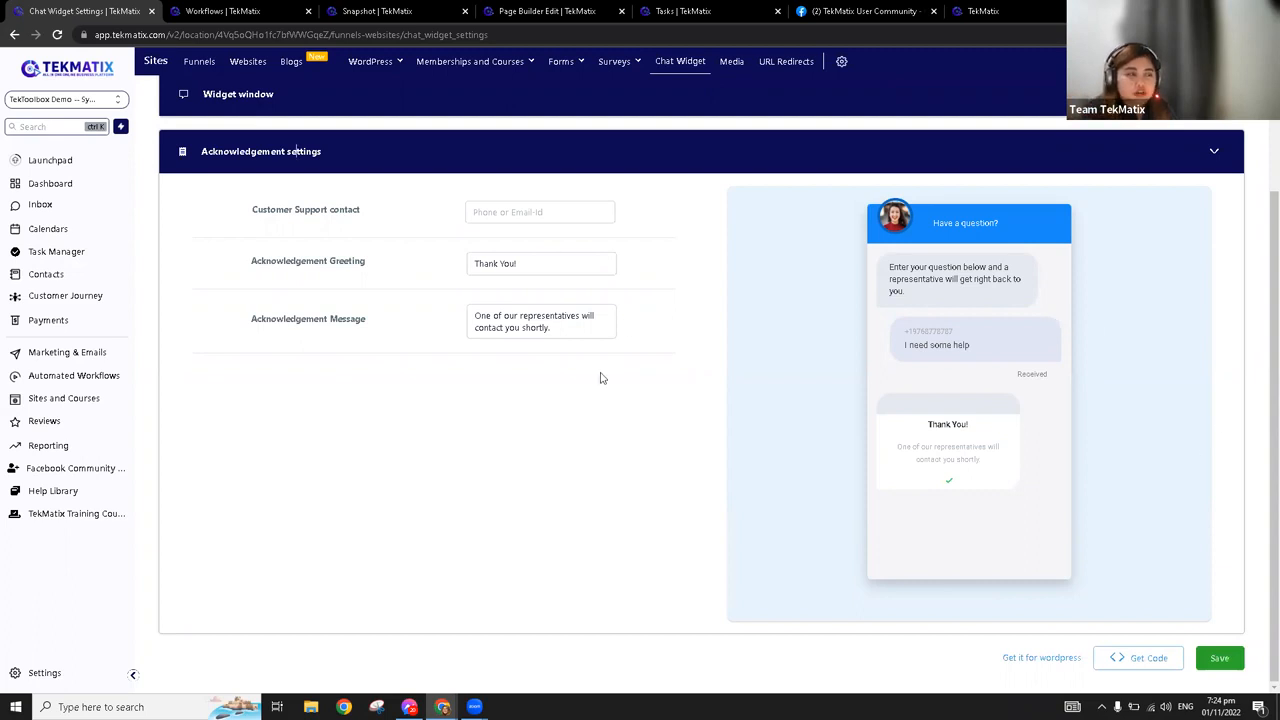
{"action": "left_click", "coordinate": [540, 213]}
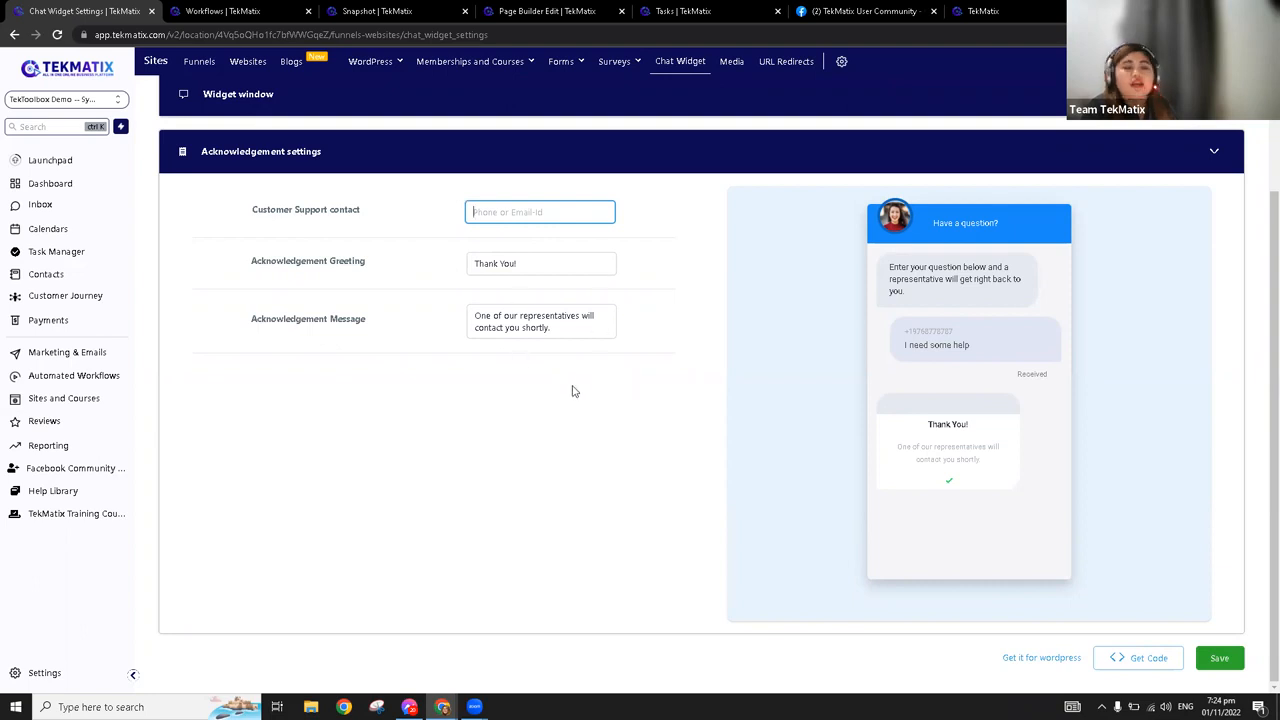
{"action": "scroll", "coordinate": [586, 380], "scroll_direction": "up", "scroll_amount": 2}
{"action": "scroll", "coordinate": [586, 380], "scroll_direction": "down", "scroll_amount": 2}
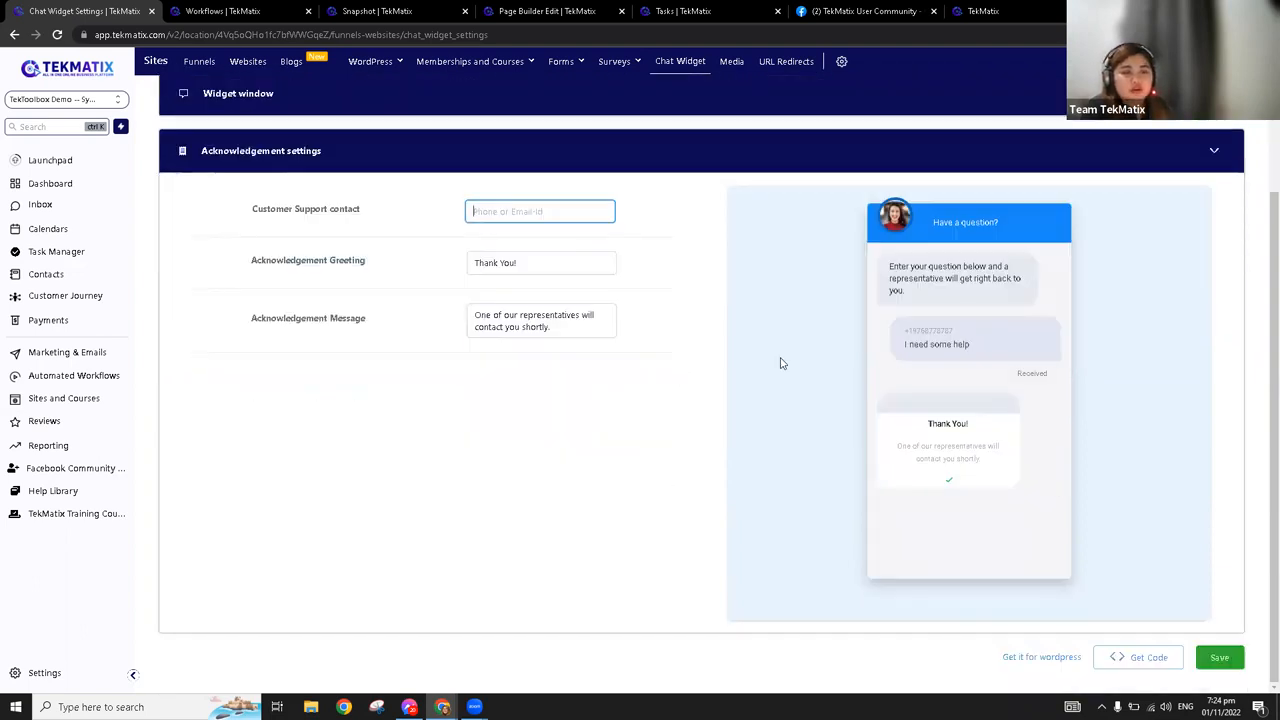
{"action": "left_click", "coordinate": [1221, 658]}
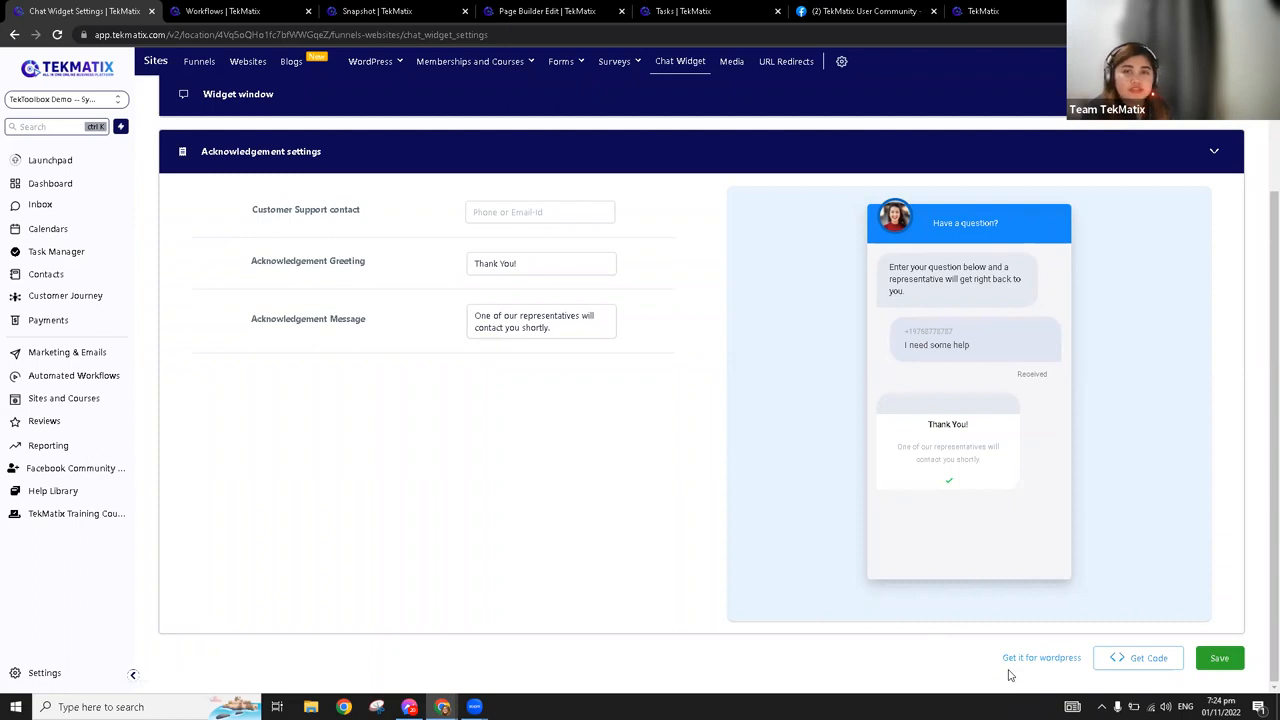
{"action": "left_click", "coordinate": [1219, 659]}
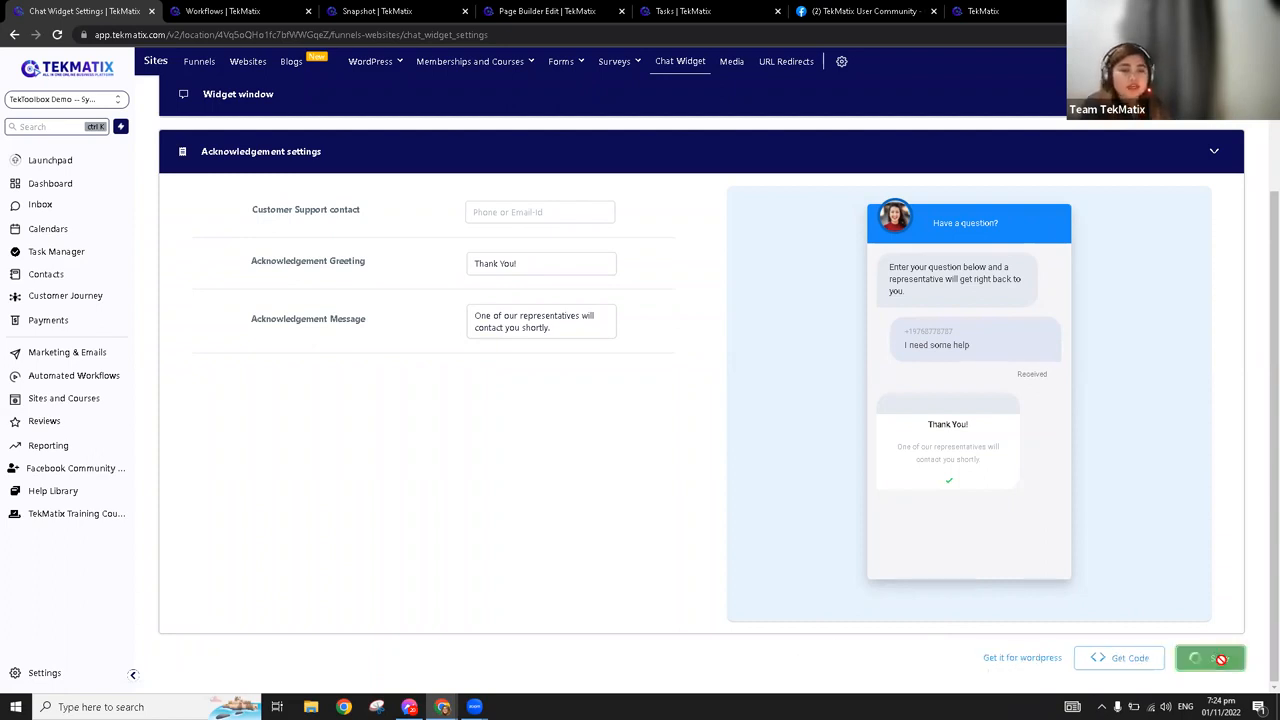
In the settings of the Coach / Life Coach Template website, select learn.tekmatix.com as the domain and save
{"action": "left_click", "coordinate": [255, 72]}
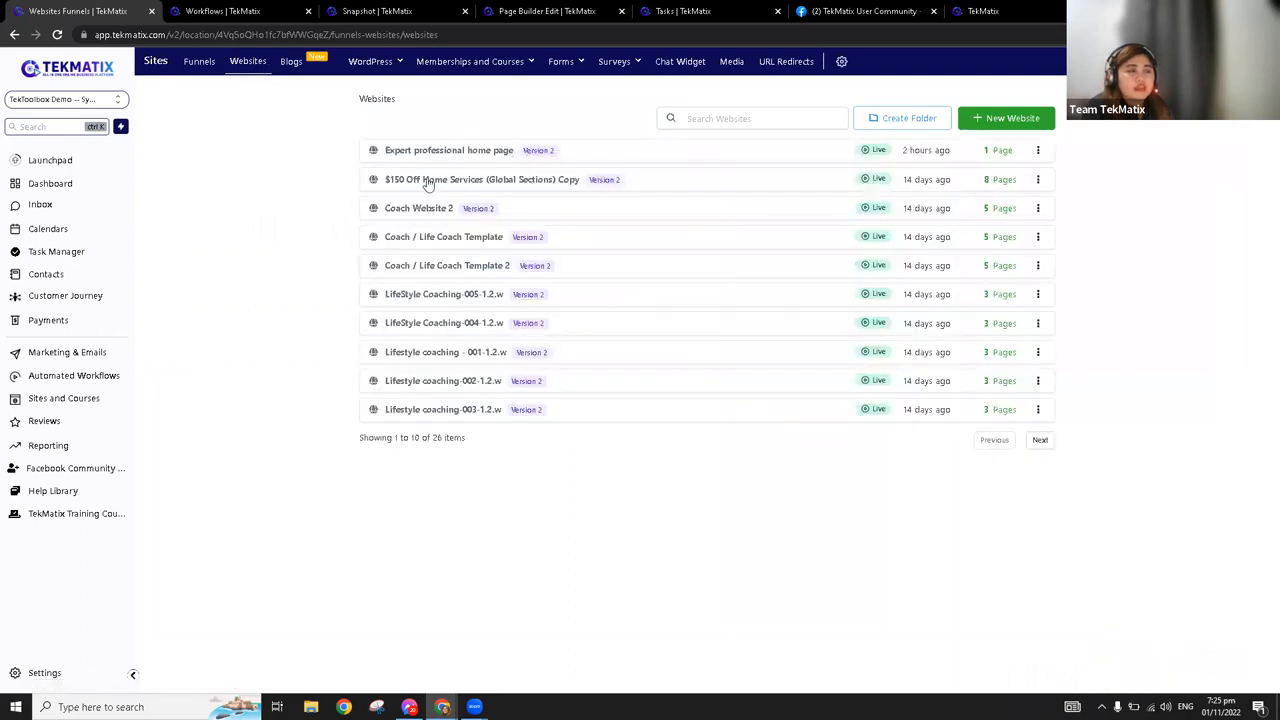
{"action": "left_click", "coordinate": [449, 241]}
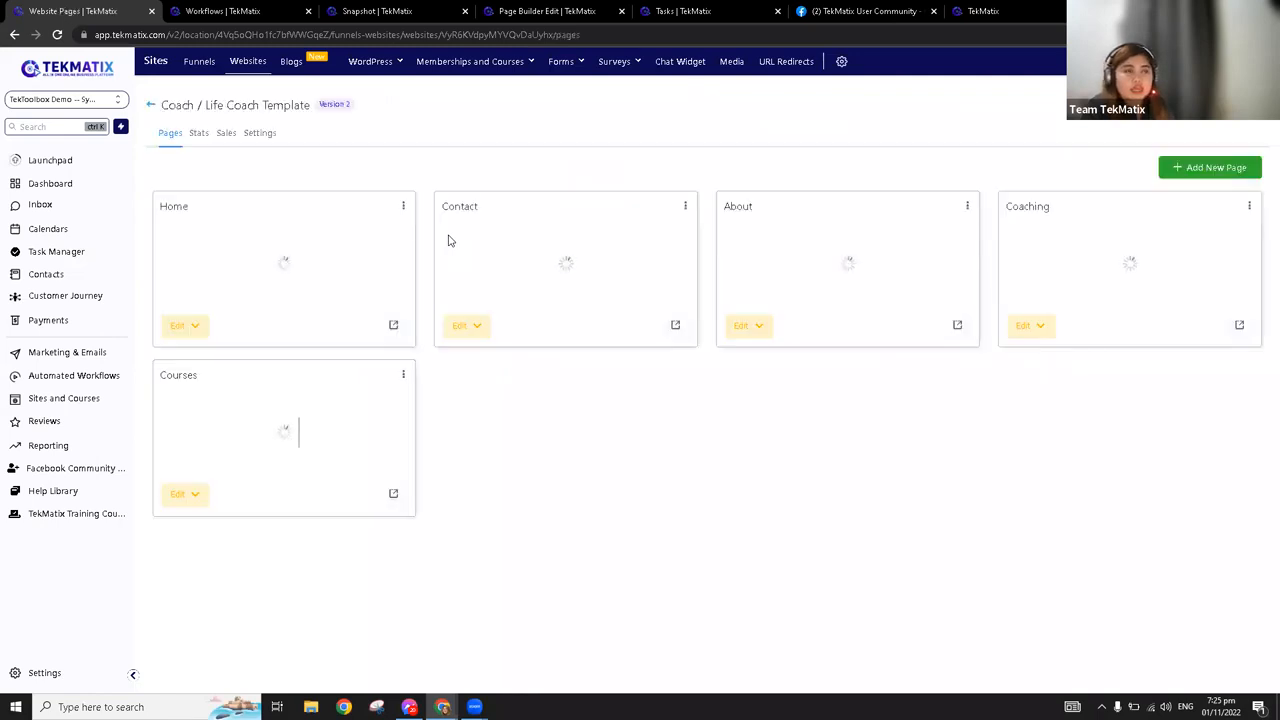
{"action": "left_click", "coordinate": [266, 138]}
{"action": "left_click", "coordinate": [794, 208]}
{"action": "left_click", "coordinate": [785, 231]}
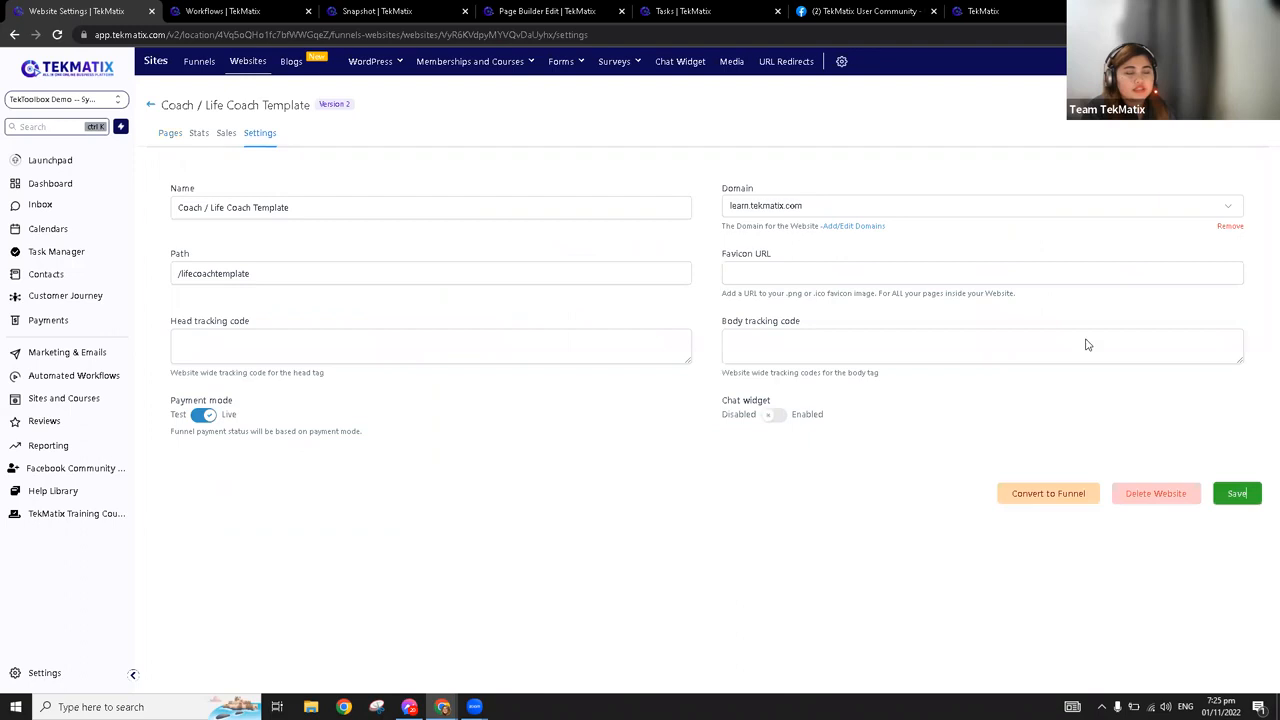
{"action": "left_click", "coordinate": [1240, 493]}
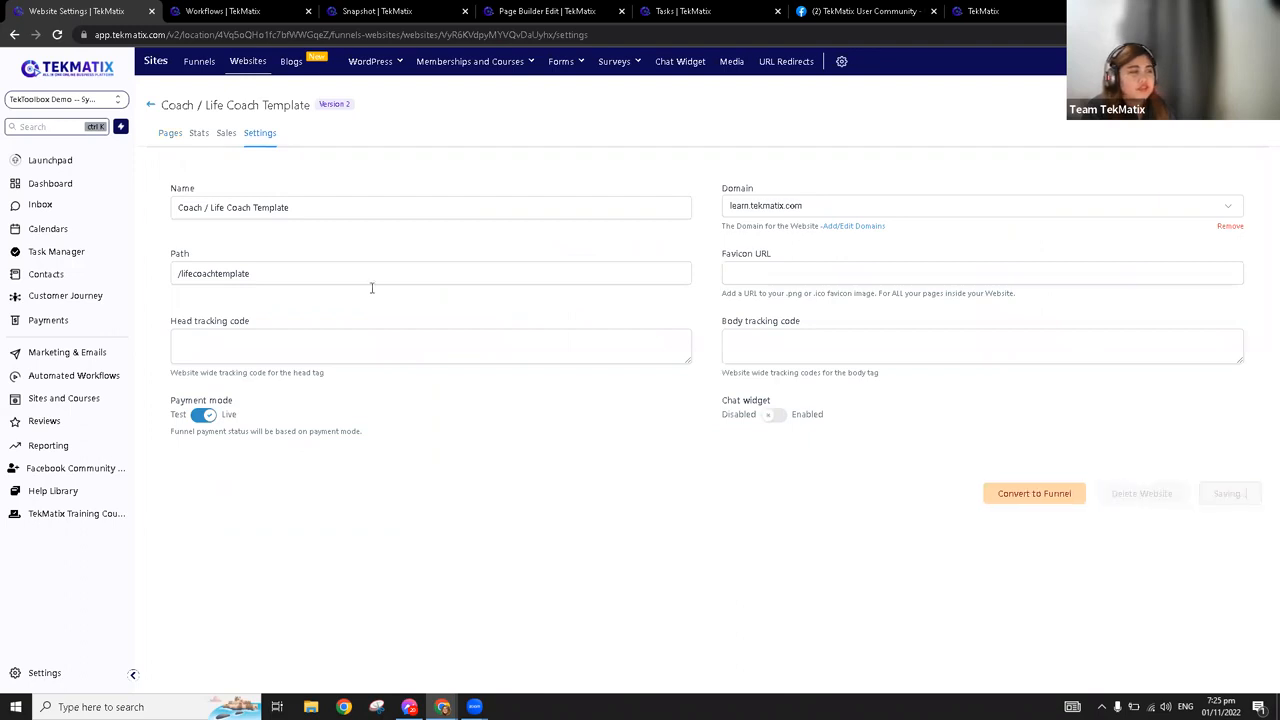
Enable and save the chat widget for the Coach / Life Coach Template website, and expand the widget on its live Home page
{"action": "left_click", "coordinate": [260, 134]}
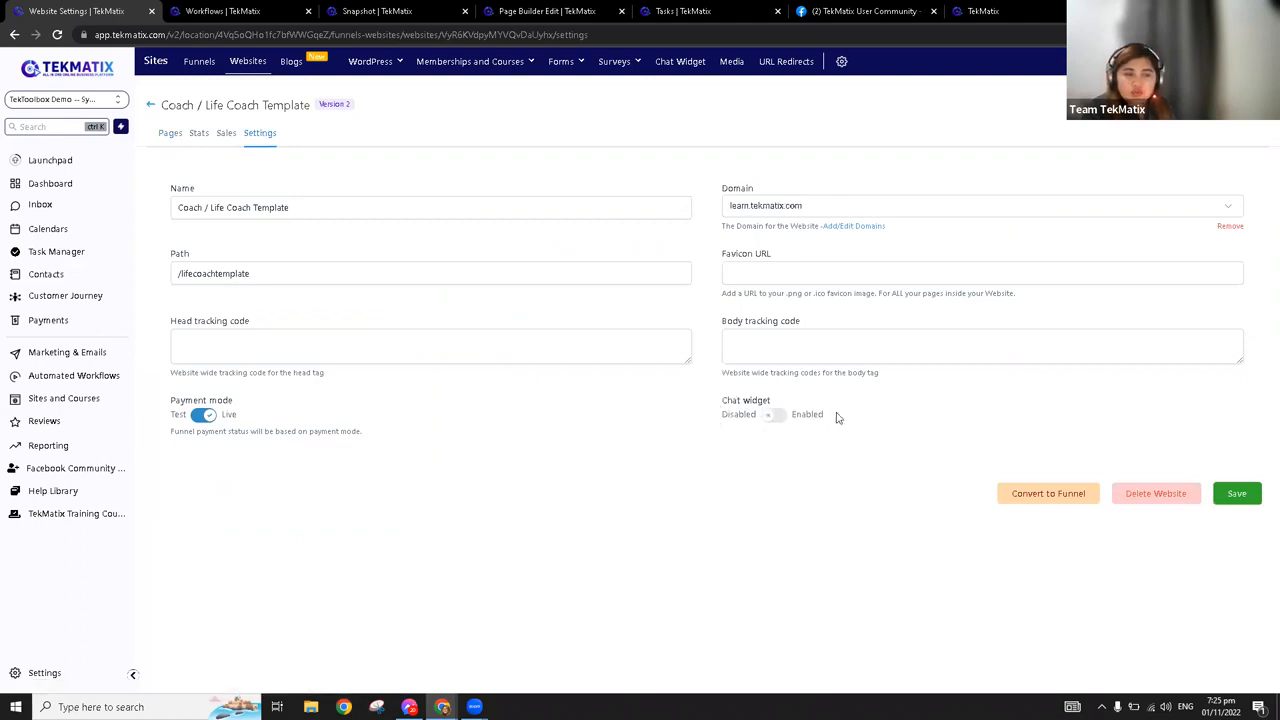
{"action": "left_click", "coordinate": [776, 416]}
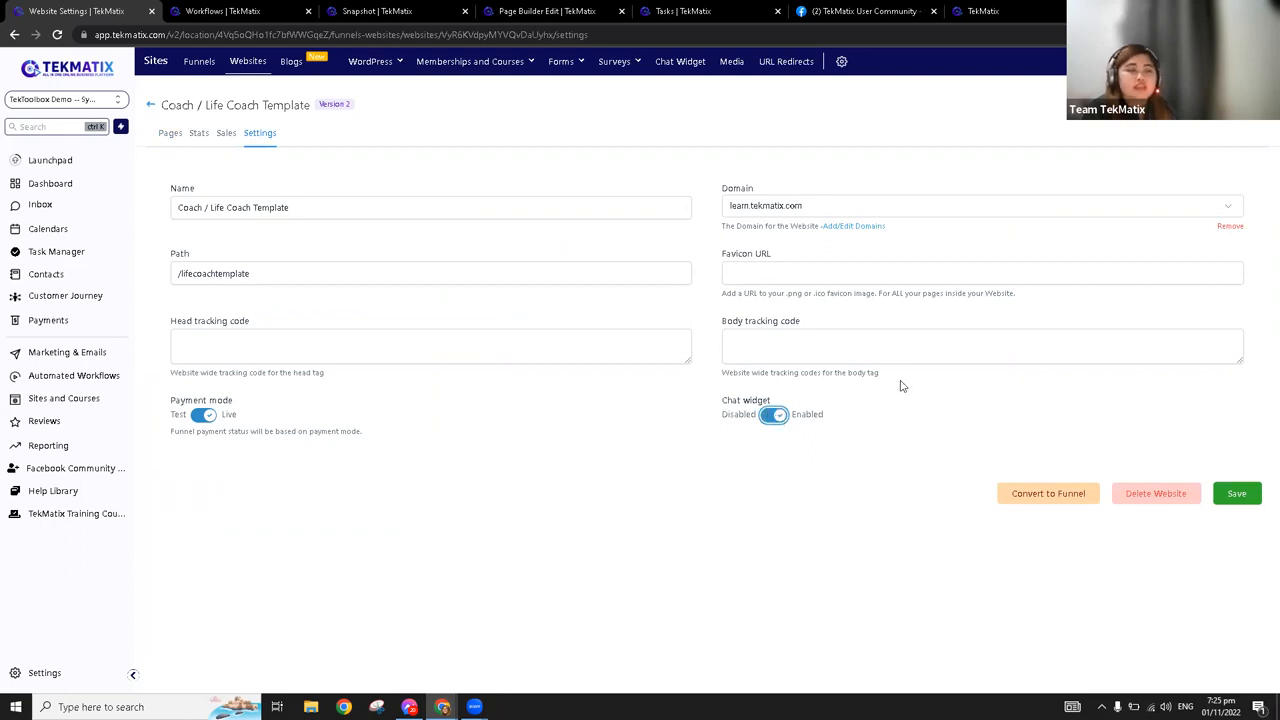
{"action": "left_click", "coordinate": [1237, 496]}
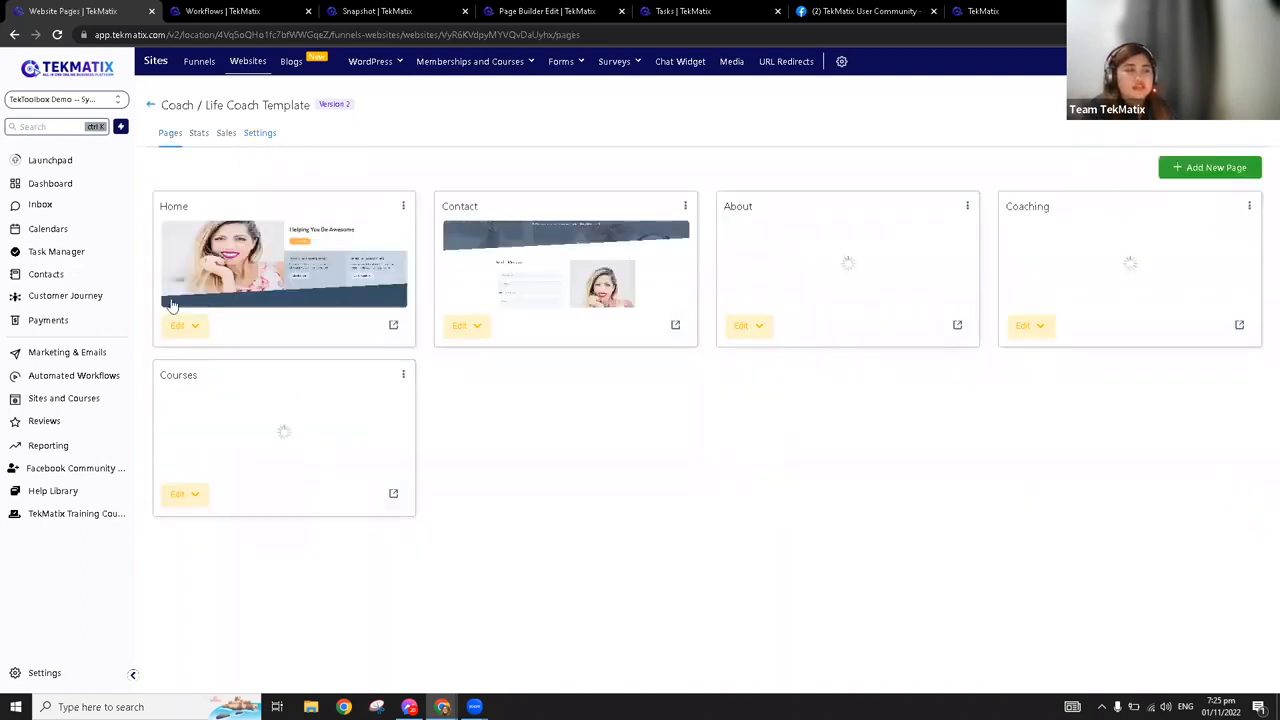
{"action": "left_click", "coordinate": [394, 327]}
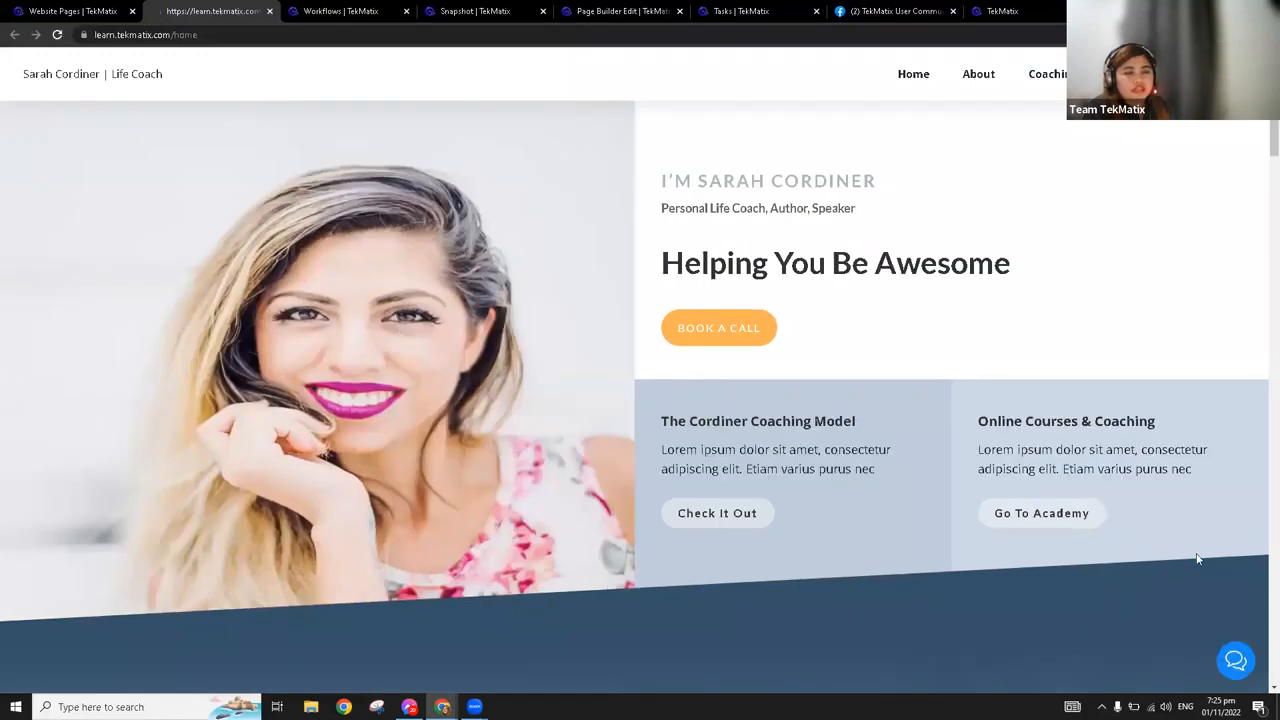
{"action": "left_click", "coordinate": [1235, 659]}
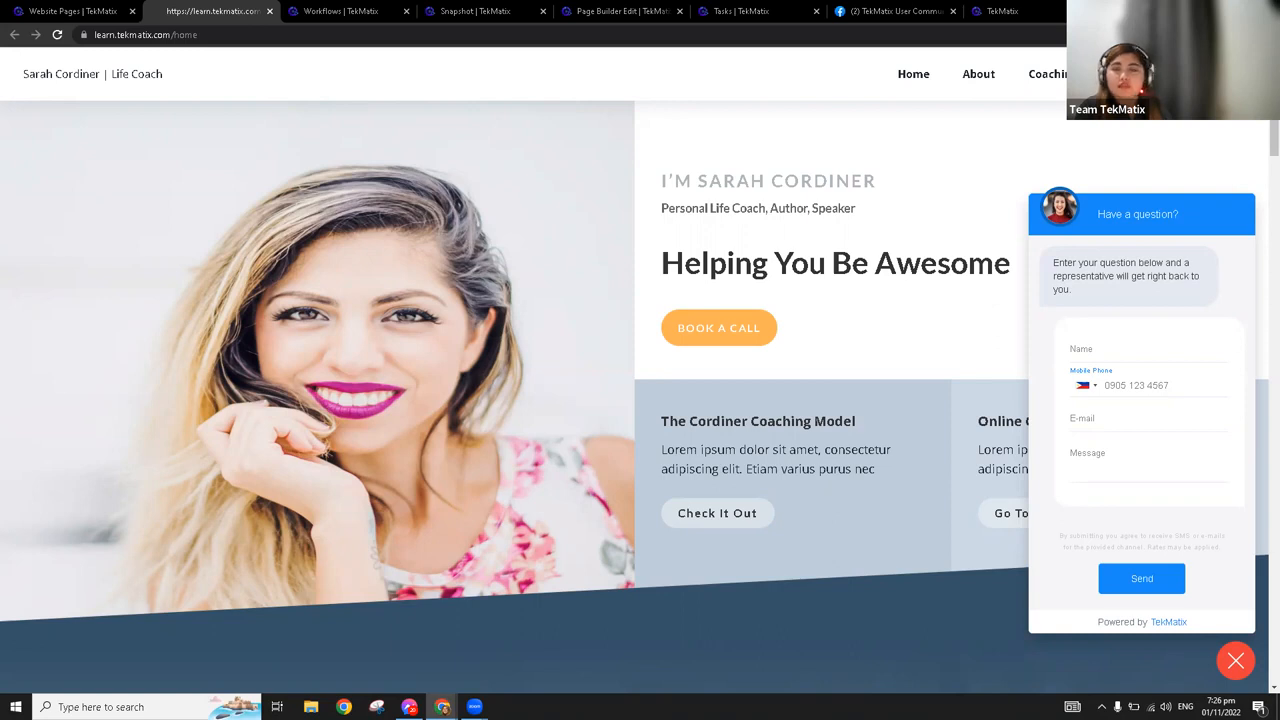
View the chat widget option in the Demo Walkthrough funnel's settings and return to the Funnels list
{"action": "left_click", "coordinate": [65, 10]}
{"action": "left_click", "coordinate": [150, 104]}
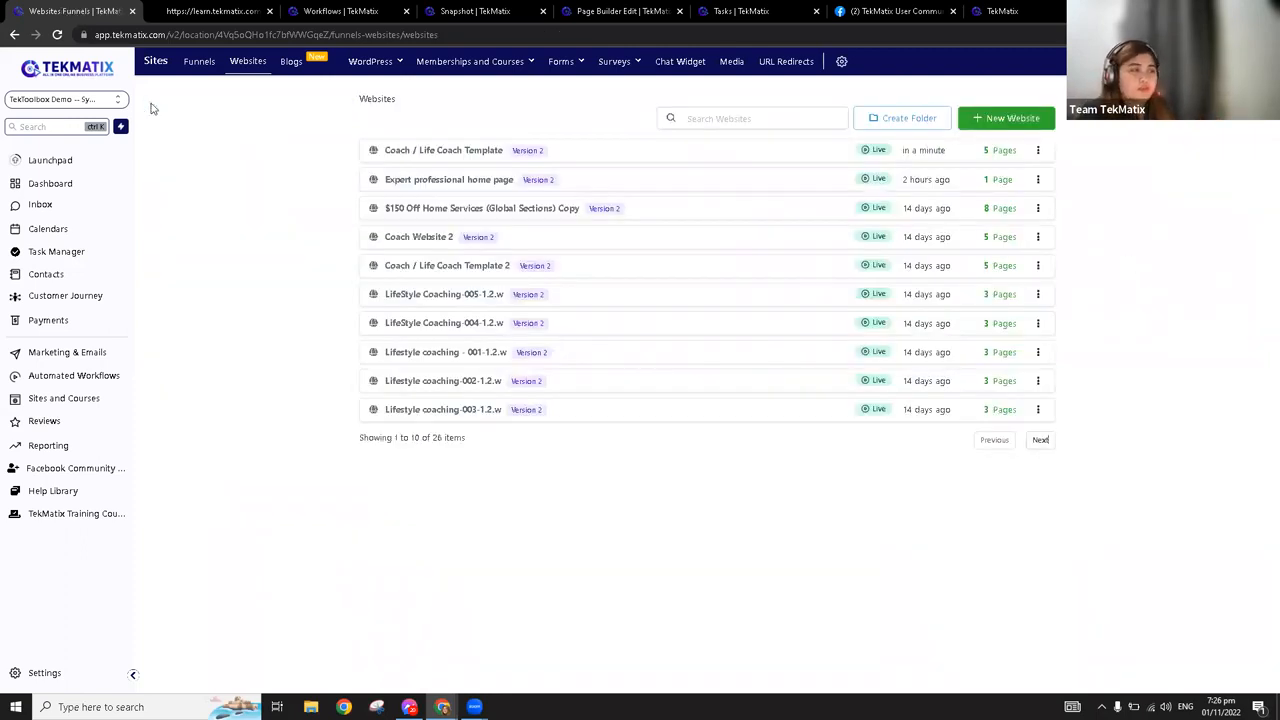
{"action": "left_click", "coordinate": [212, 63]}
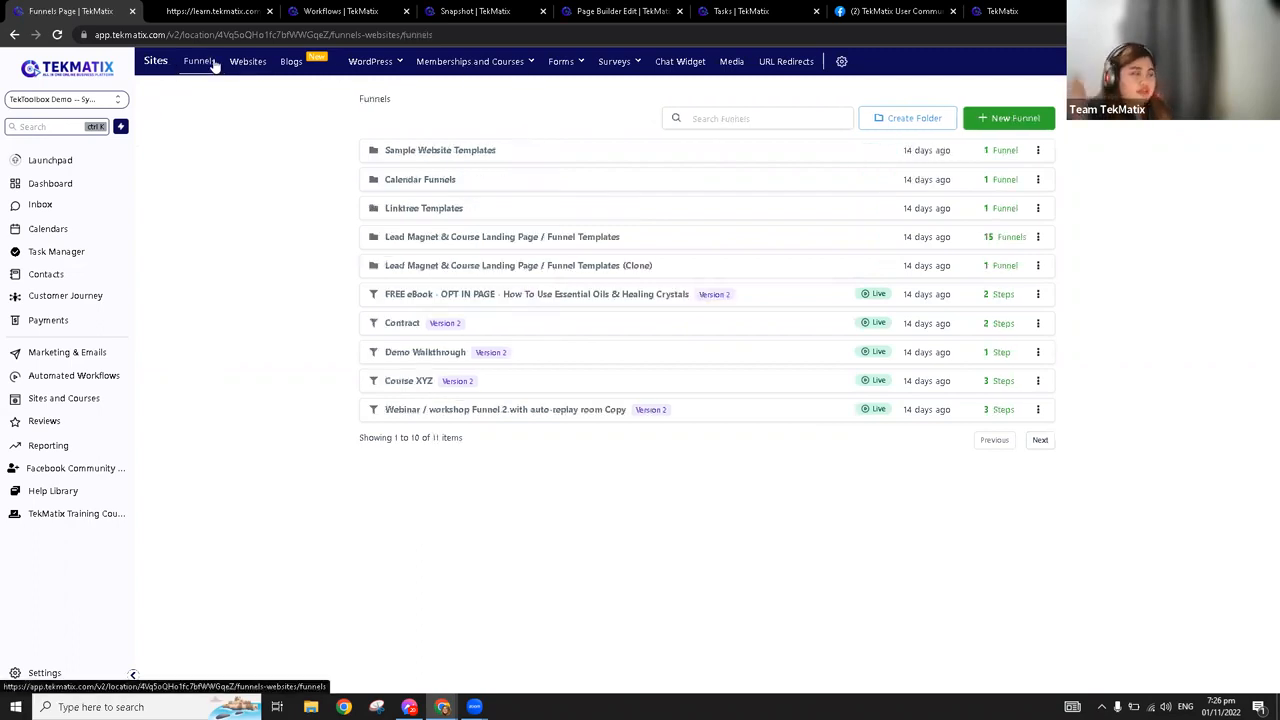
{"action": "left_click", "coordinate": [417, 353]}
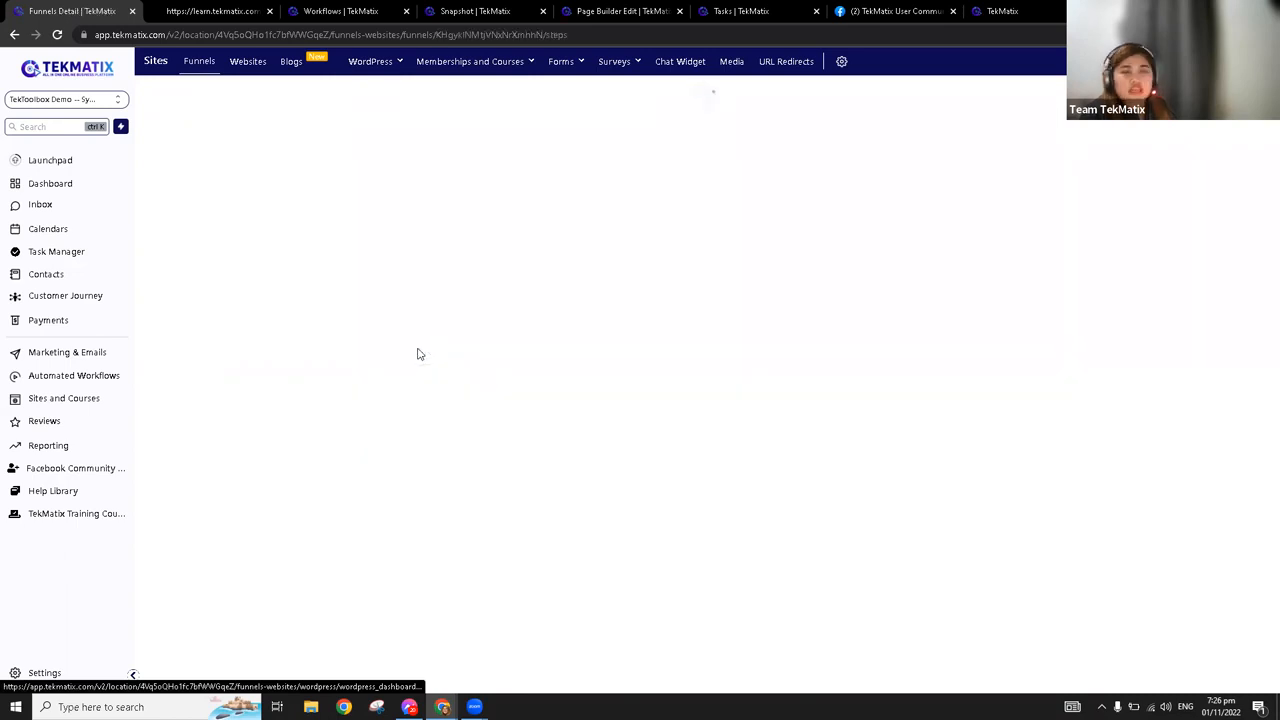
{"action": "left_click", "coordinate": [262, 138]}
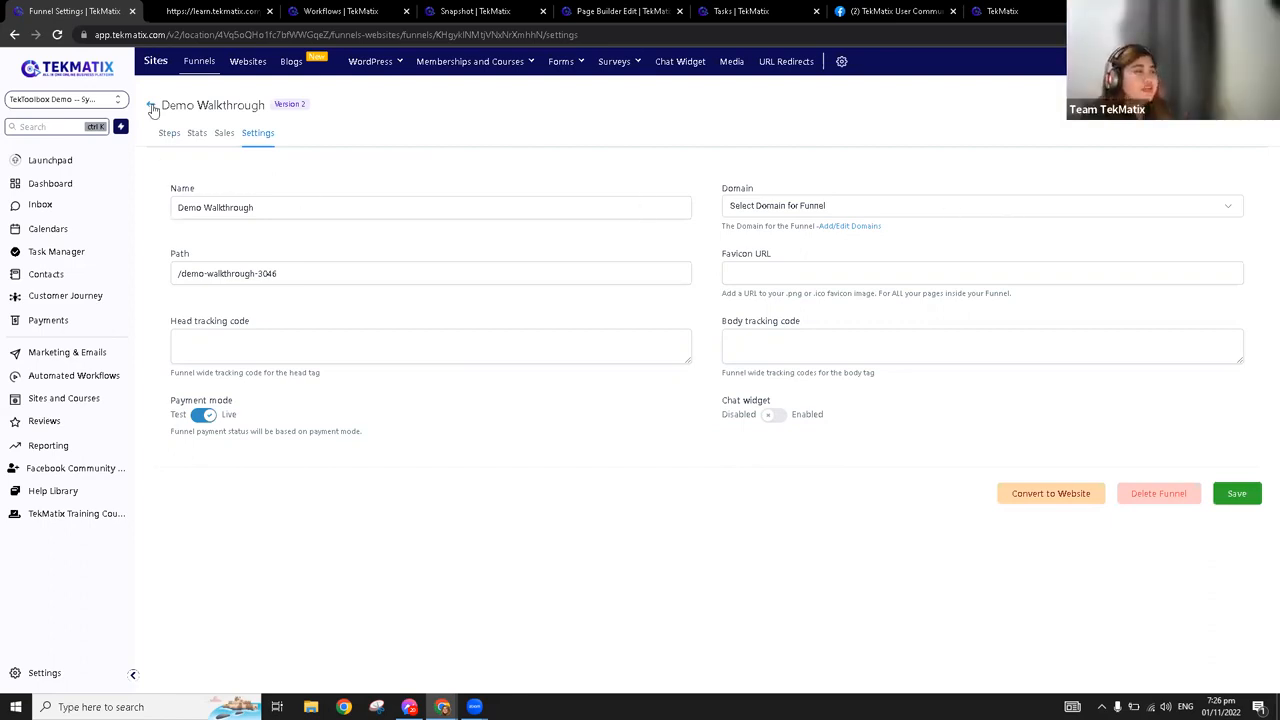
{"action": "left_click", "coordinate": [150, 105]}
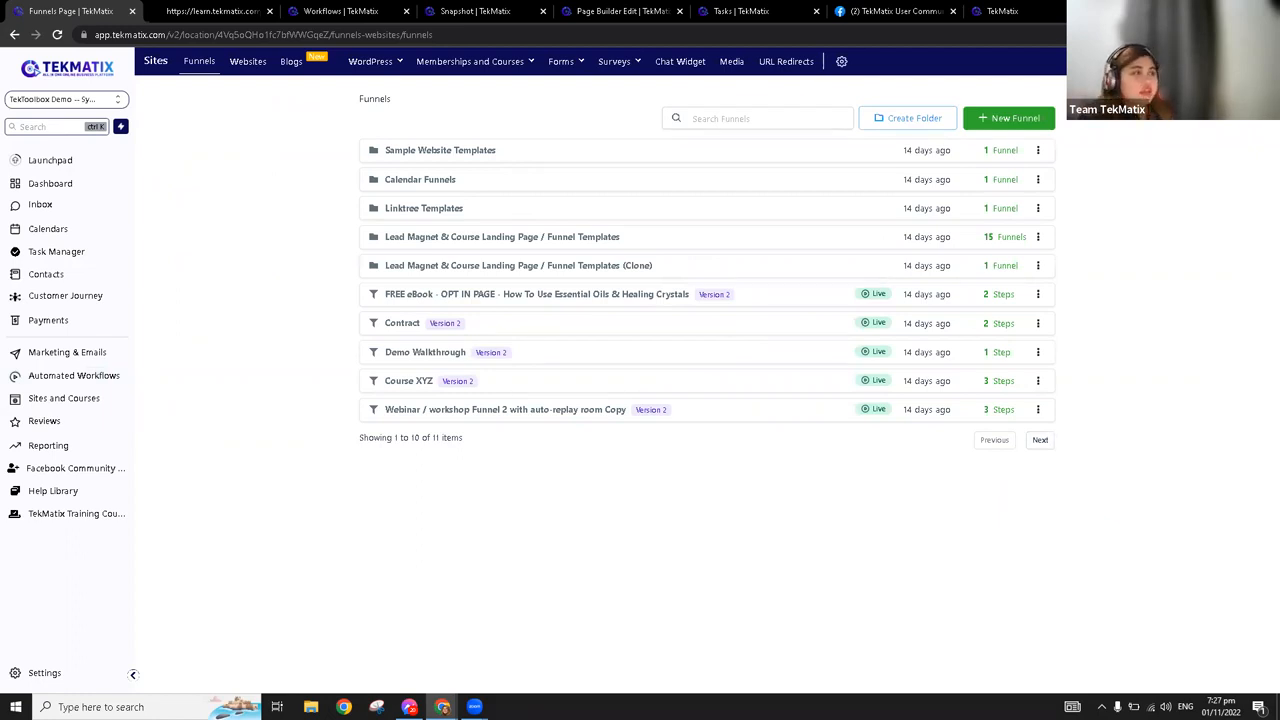
Switch to the browser tab with the Tasks List and open the Automated Workflows page of that account
{"action": "left_click", "coordinate": [748, 10]}
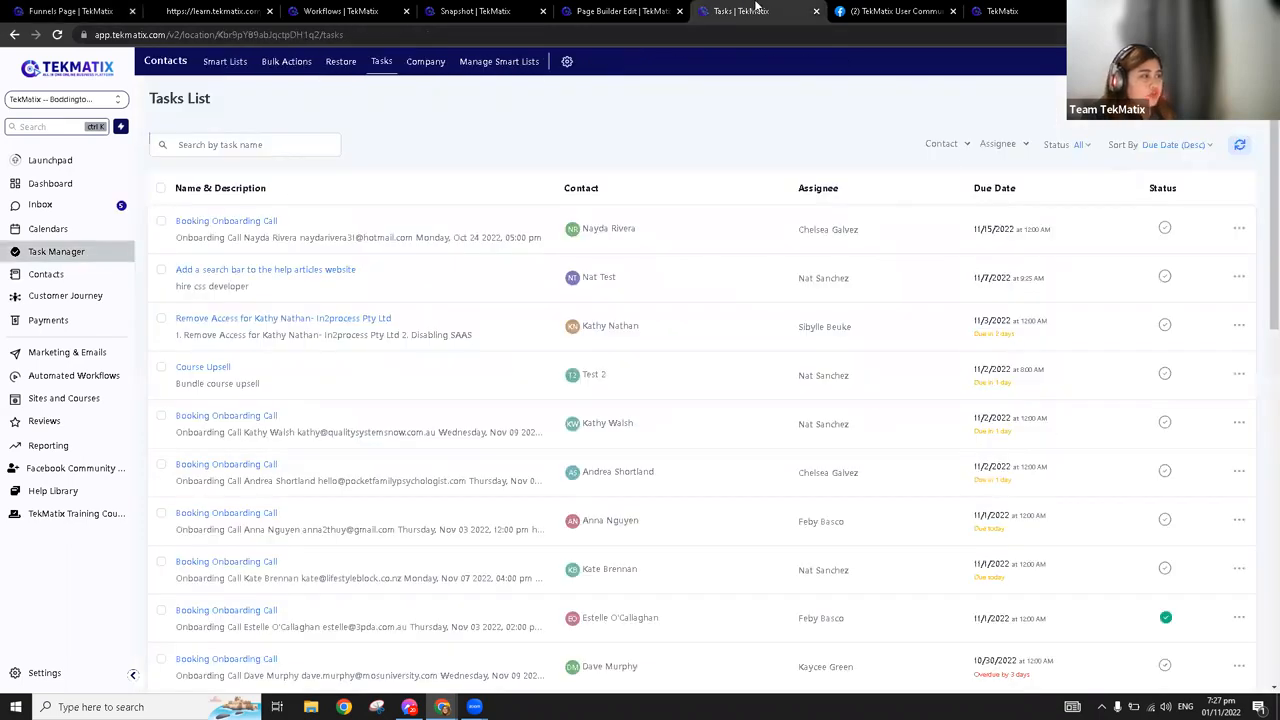
{"action": "left_click", "coordinate": [622, 8]}
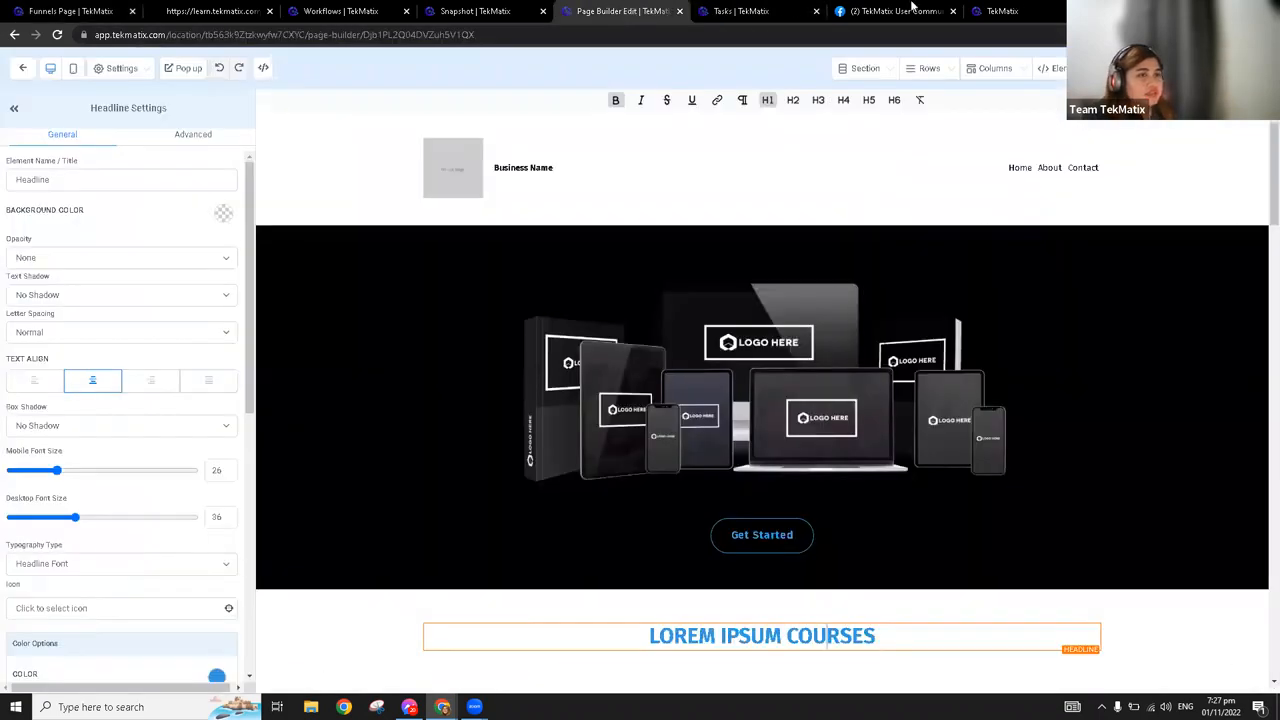
{"action": "left_click", "coordinate": [727, 8]}
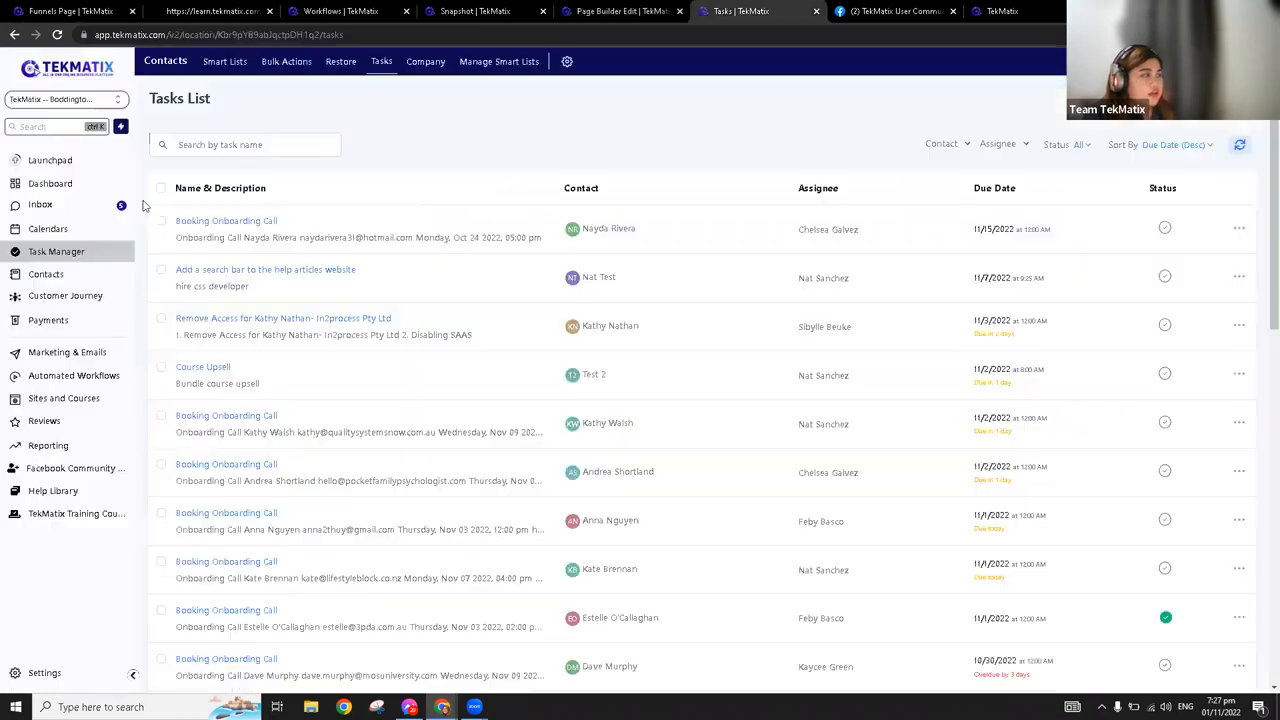
{"action": "left_click", "coordinate": [73, 384]}
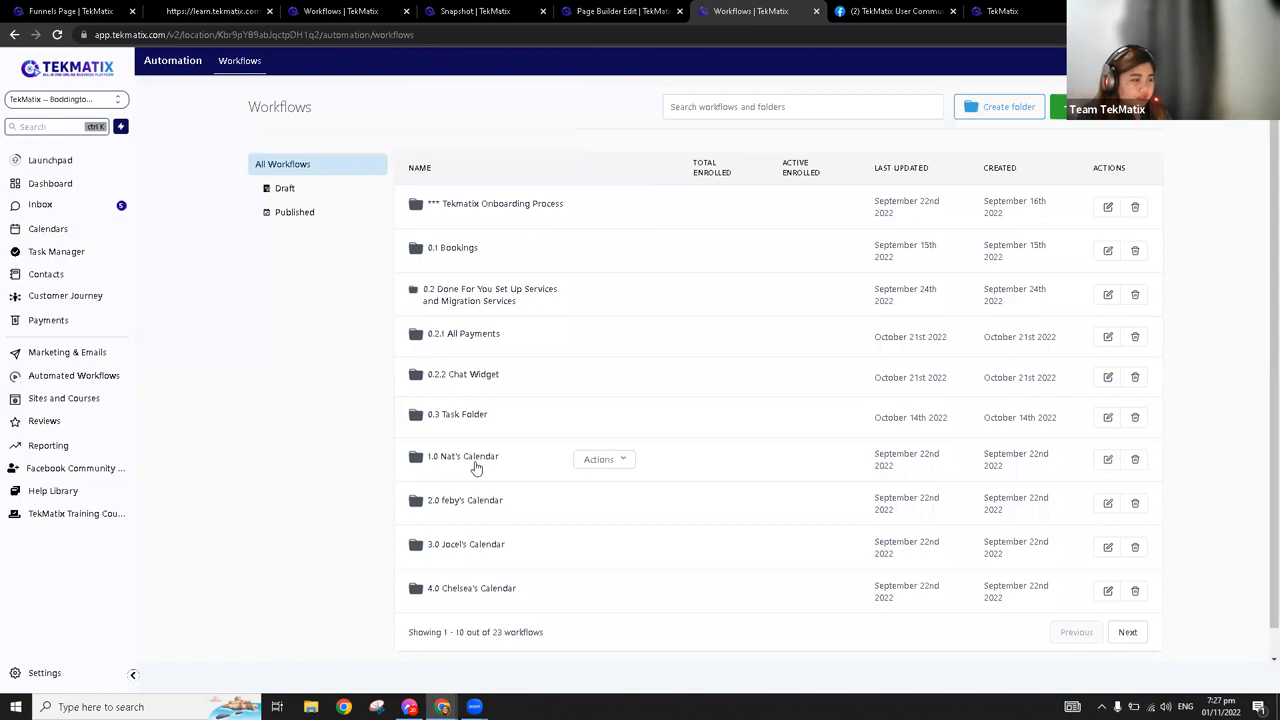
Exit the page builder of the website page and remove its tab from the browser window
{"action": "scroll", "coordinate": [474, 463], "scroll_direction": "down", "scroll_amount": 1}
{"action": "left_click", "coordinate": [574, 8]}
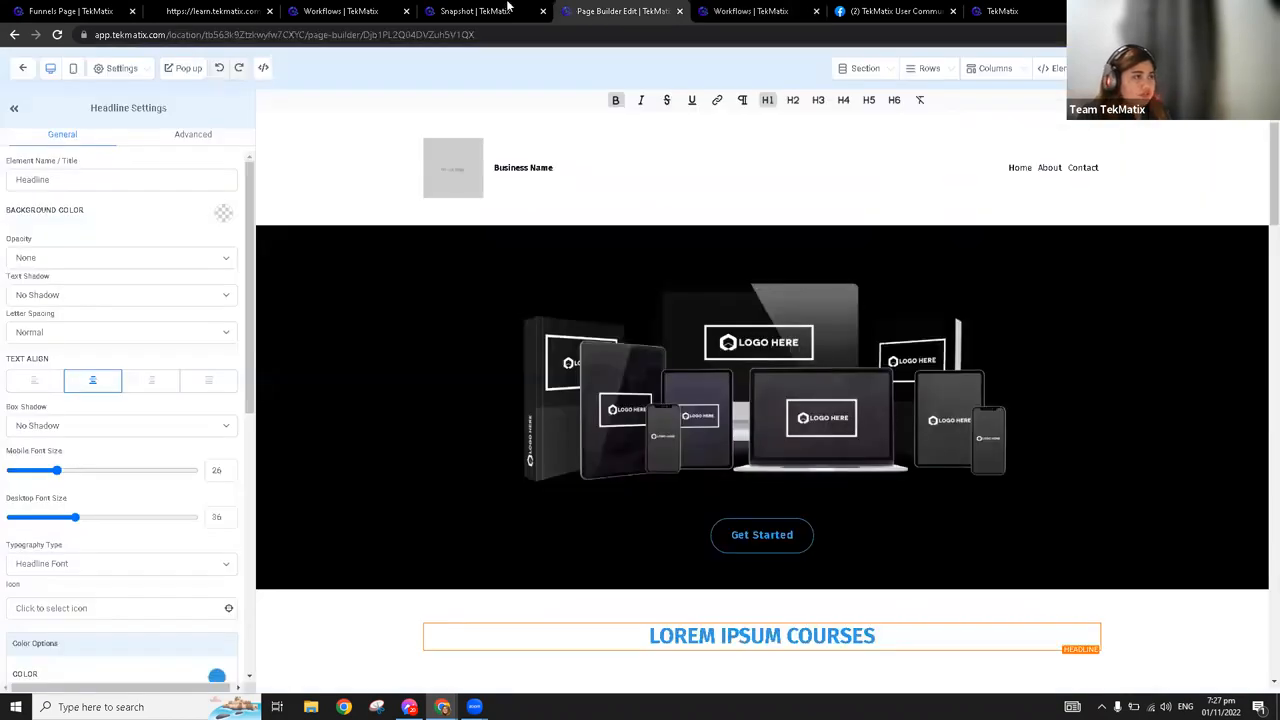
{"action": "left_click", "coordinate": [508, 8]}
{"action": "left_click", "coordinate": [388, 8]}
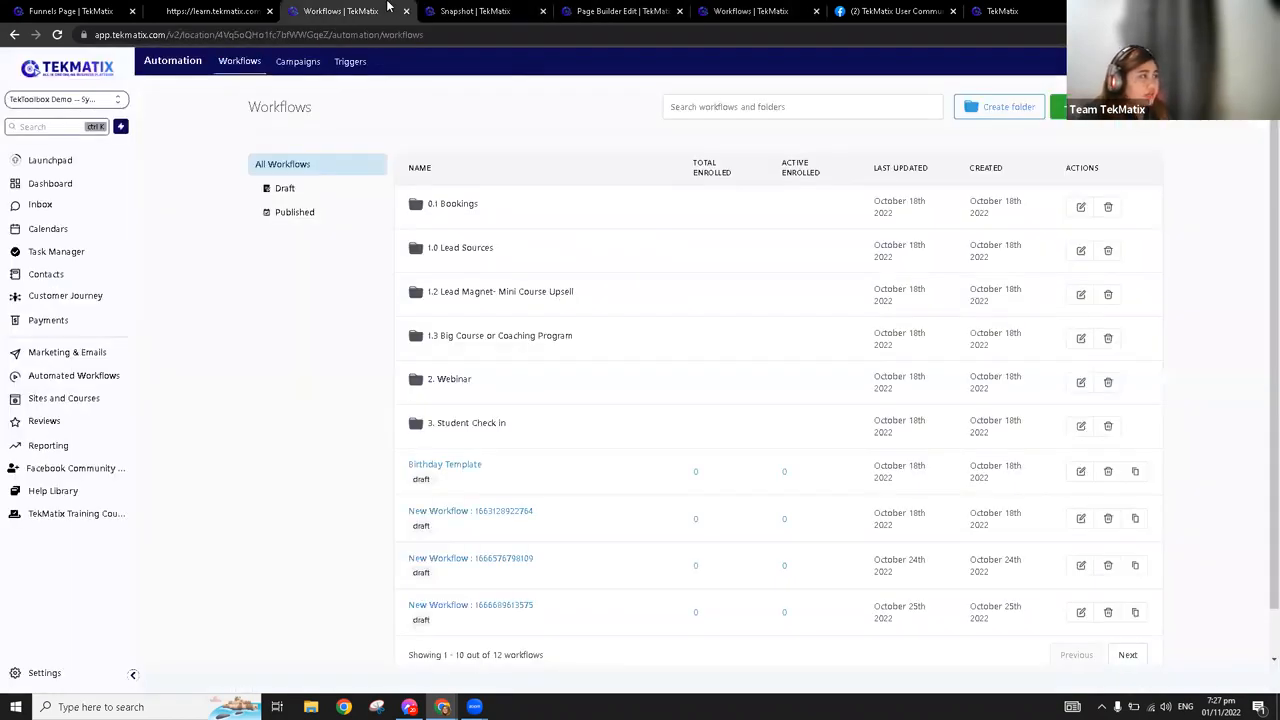
{"action": "left_click", "coordinate": [514, 8]}
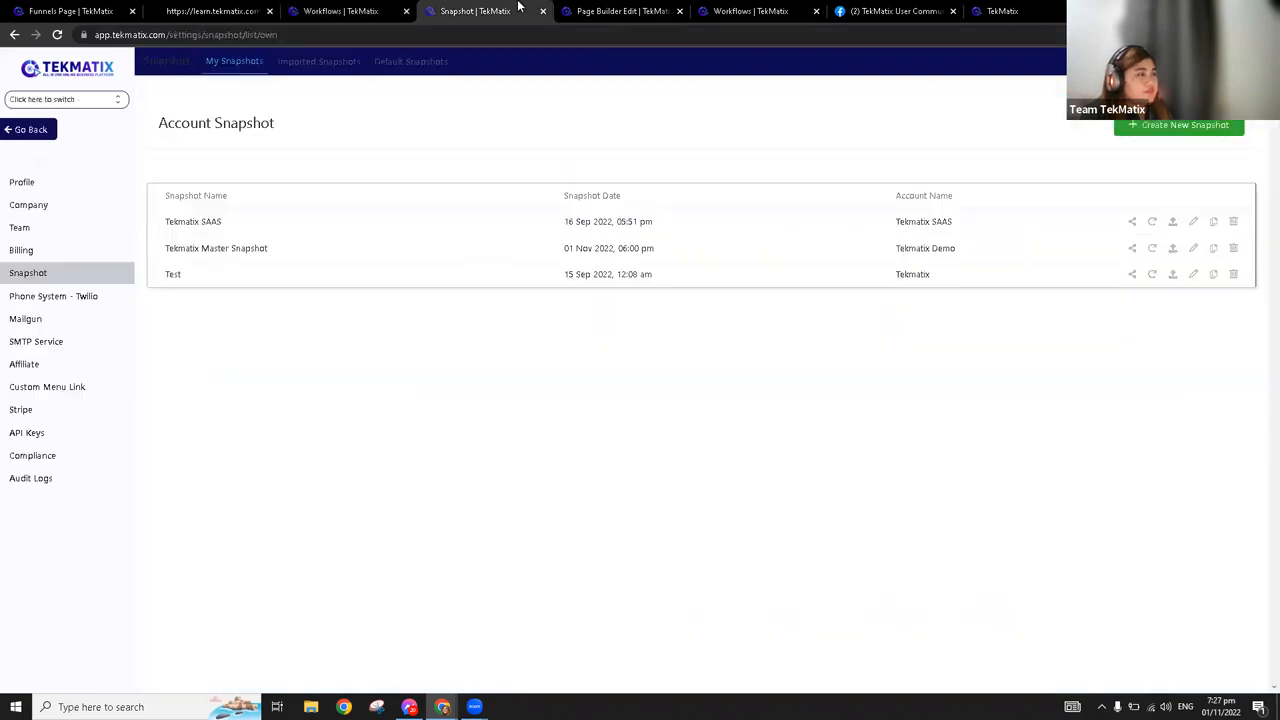
{"action": "left_click", "coordinate": [644, 10]}
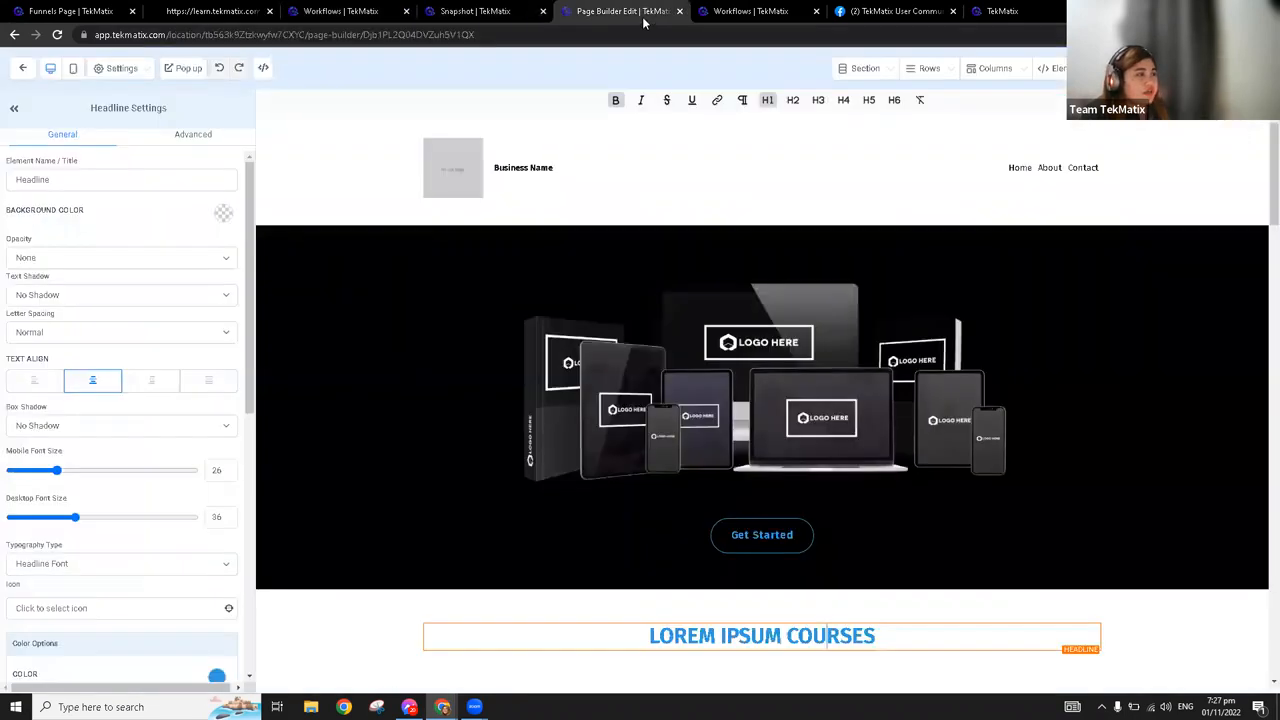
{"action": "left_click", "coordinate": [22, 70]}
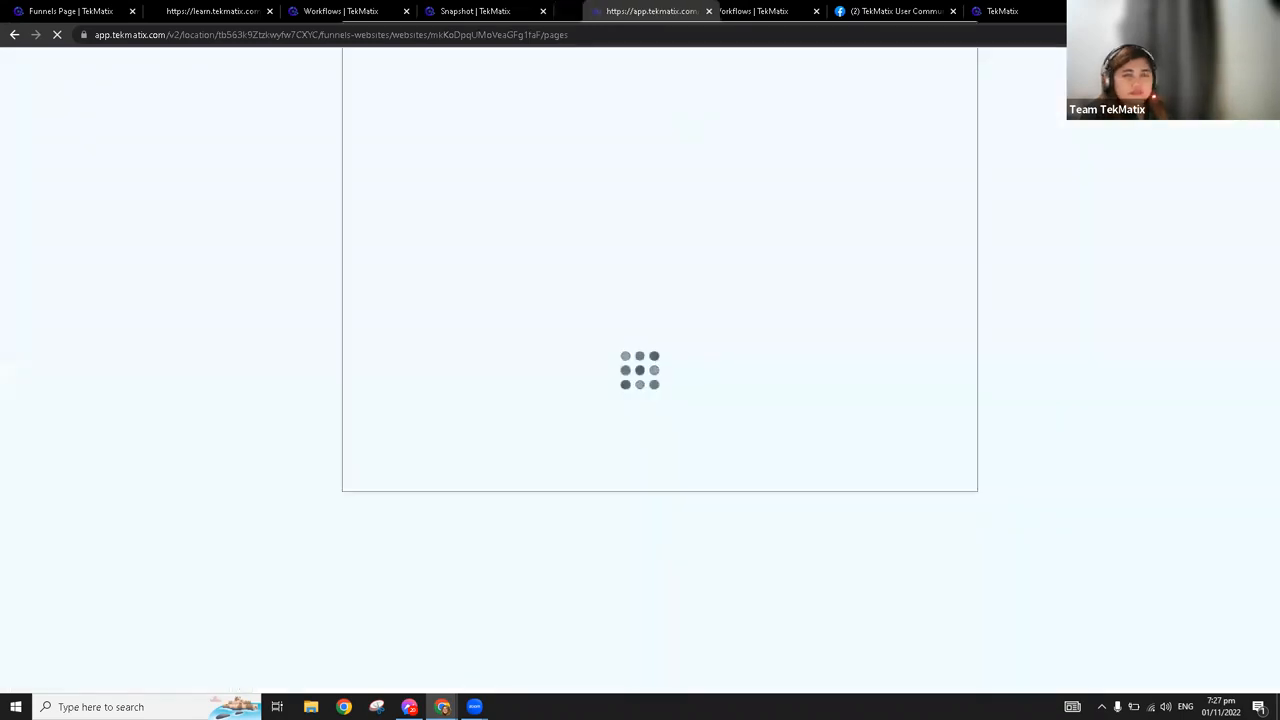
{"action": "key", "text": "ctrl+w"}
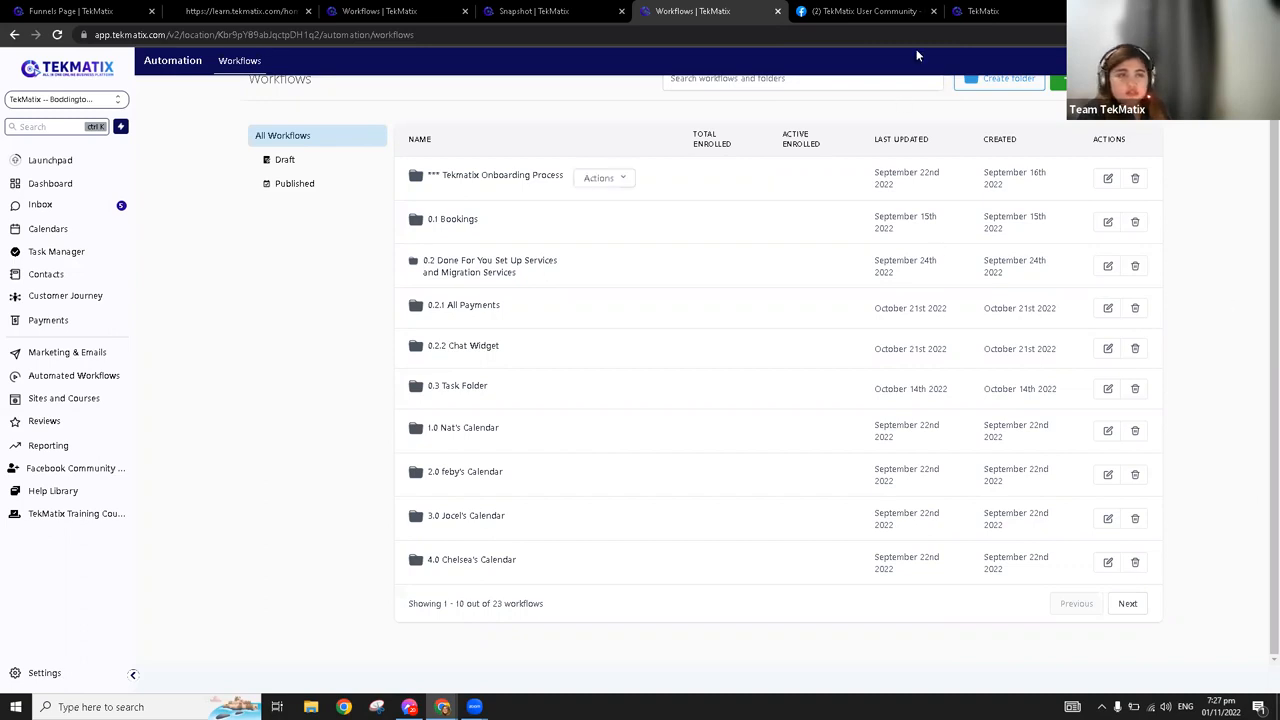
Bring the Tekmatix Demo account's Workflows tab into the browser window and open the "4. Chat Widget" folder
{"action": "left_click", "coordinate": [983, 11]}
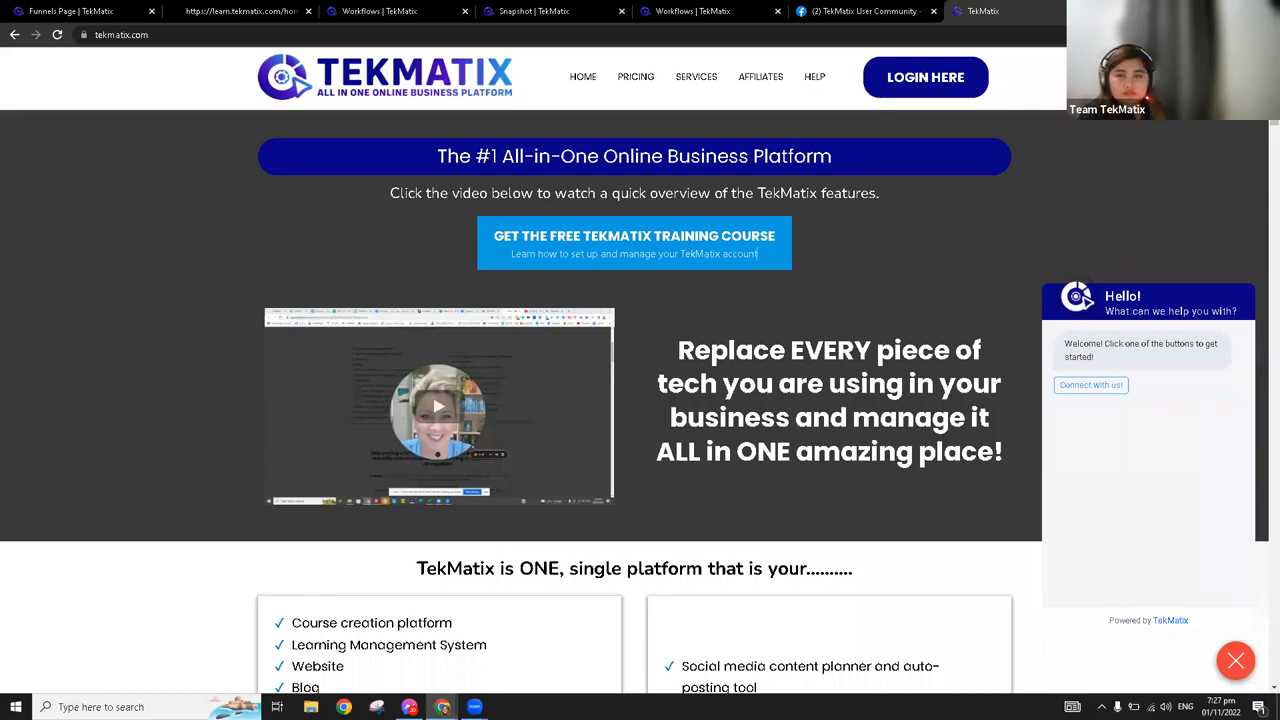
{"action": "left_click", "coordinate": [540, 10]}
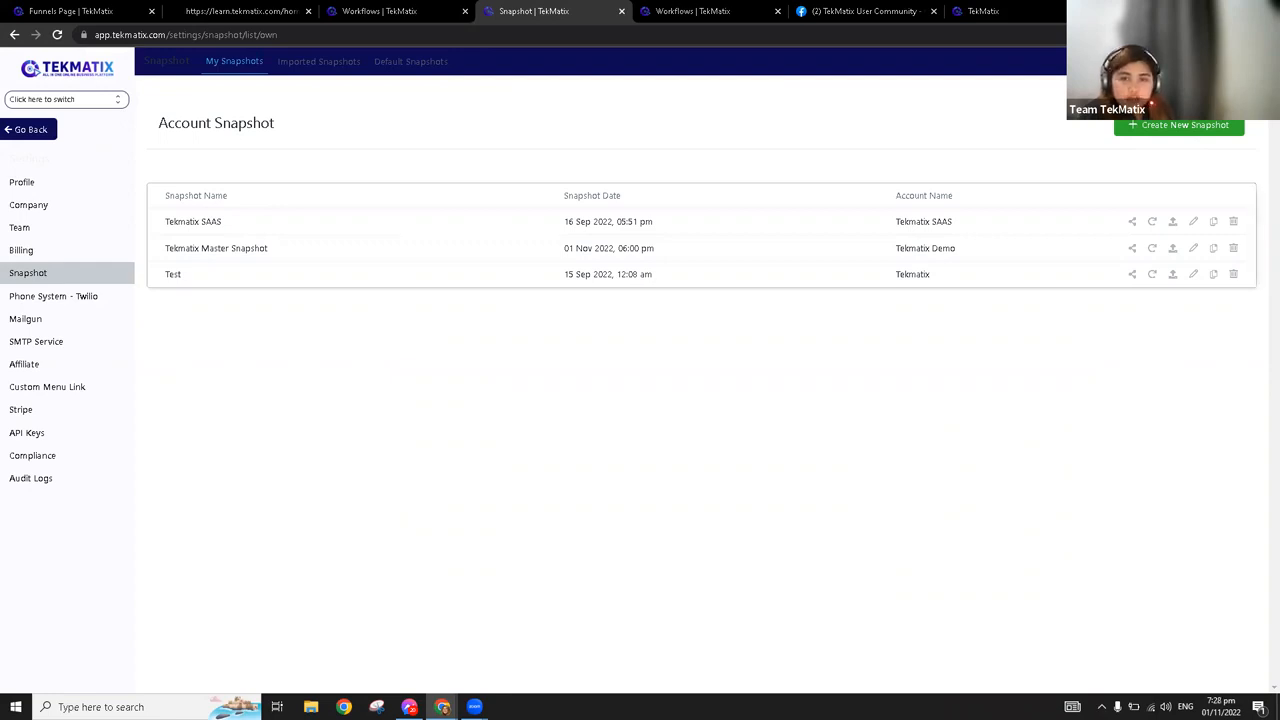
{"action": "left_click_drag", "start_coordinate": [665, 3], "coordinate": [603, 19]}
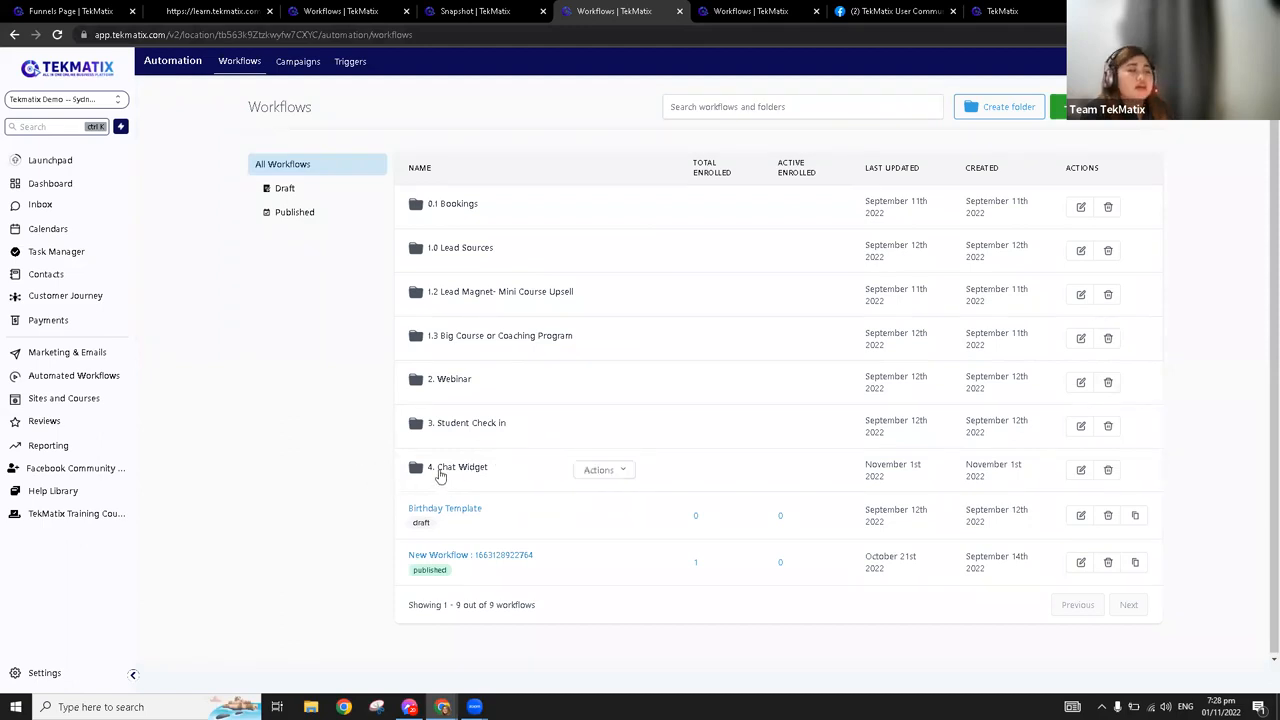
{"action": "left_click", "coordinate": [440, 470]}
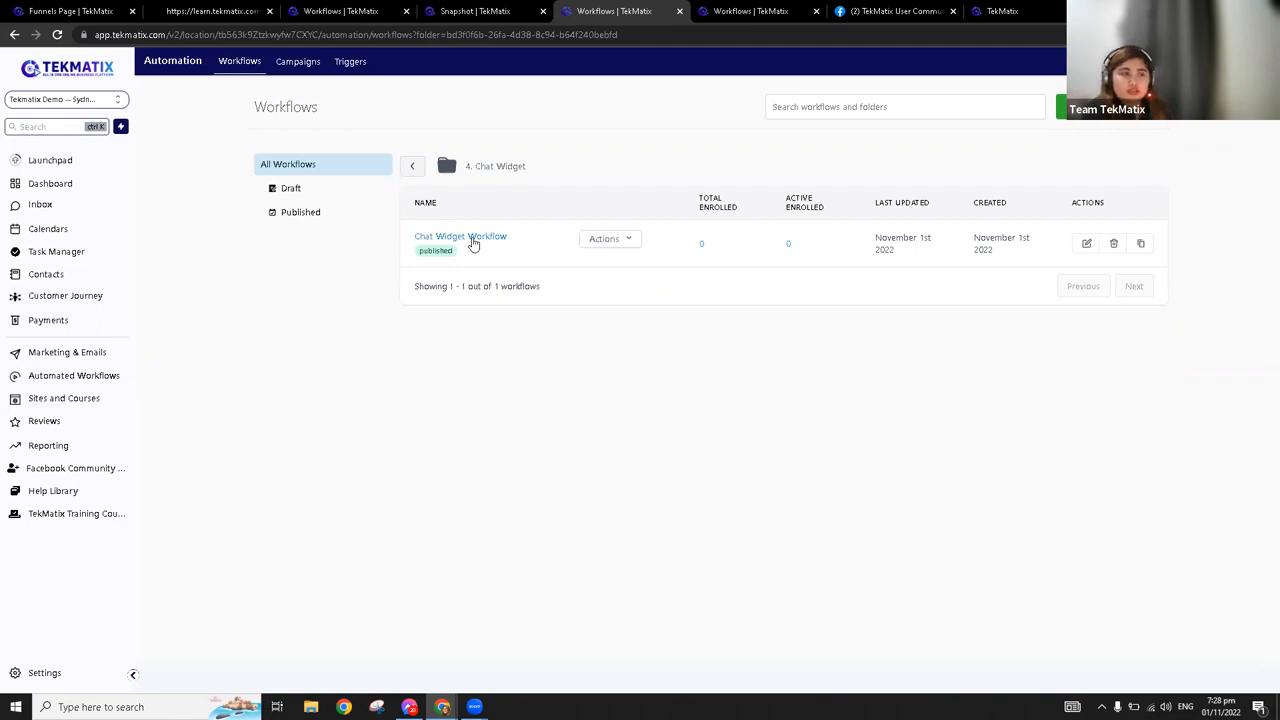
Switch to the live learn.tekmatix.com home page and focus the Message field in the chat widget form
{"action": "left_click", "coordinate": [100, 6]}
{"action": "left_click", "coordinate": [178, 6]}
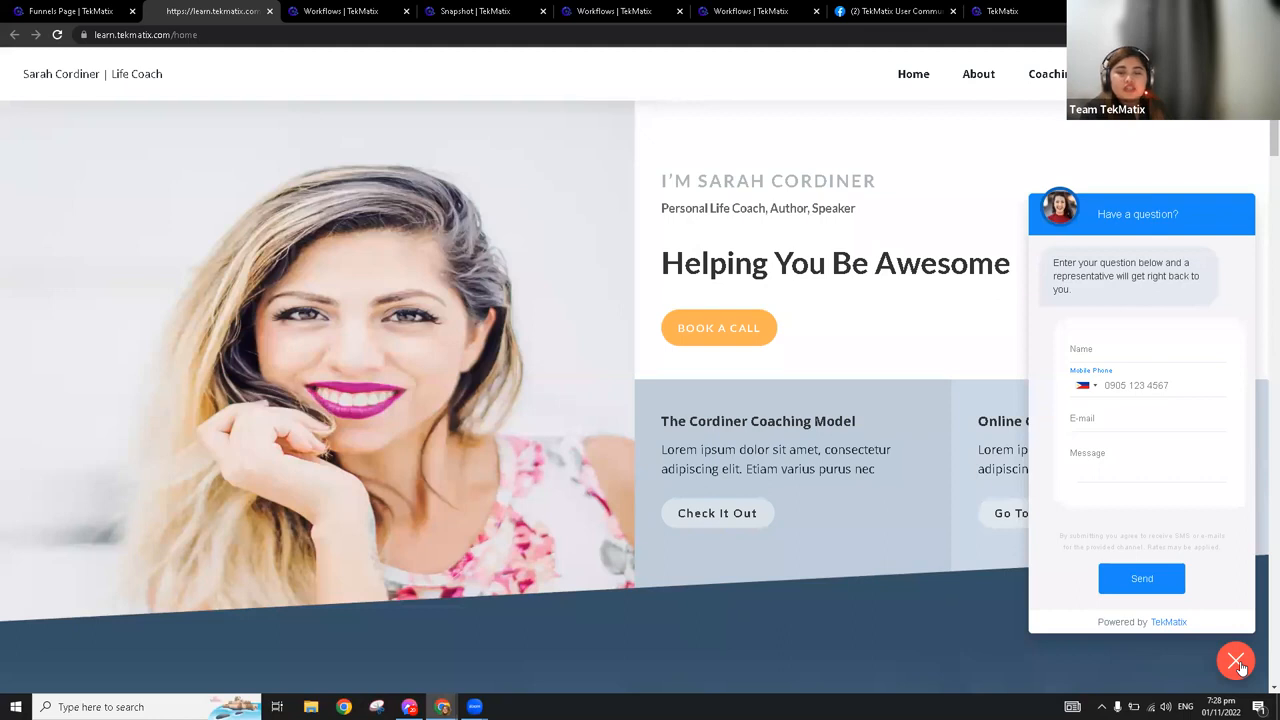
{"action": "left_click", "coordinate": [1102, 458]}
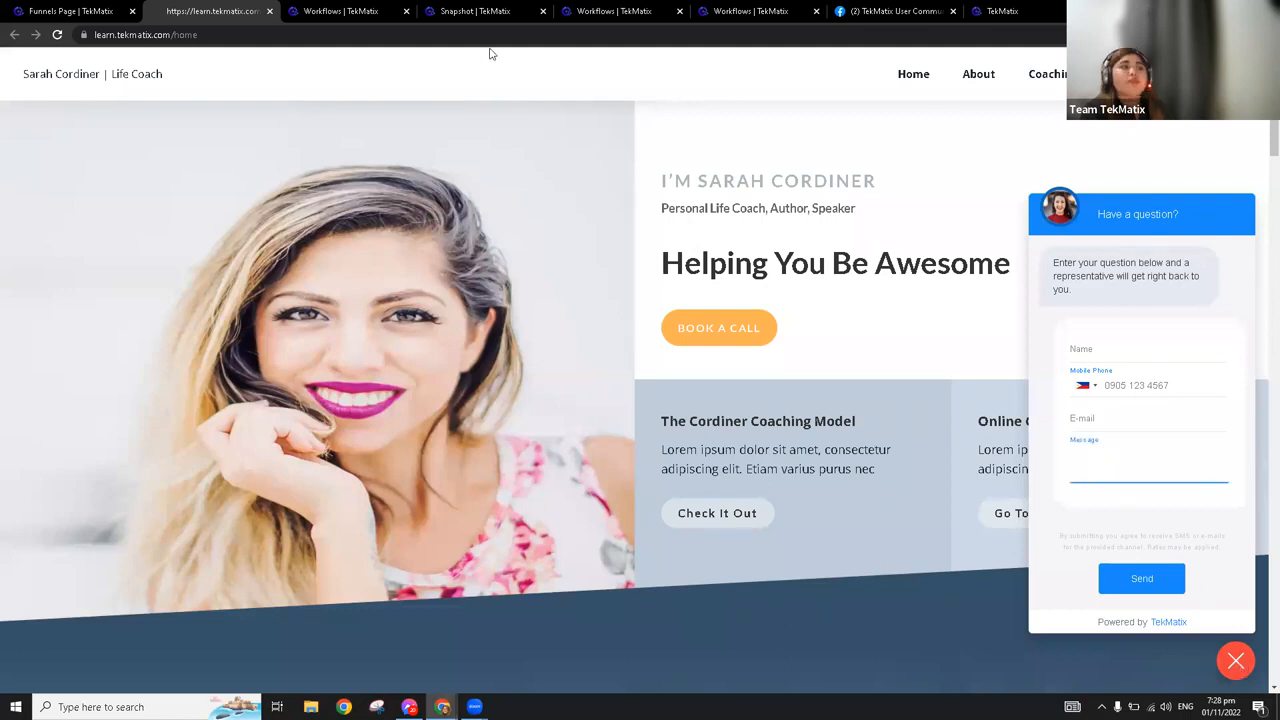
Open the Chat Widget Workflow, review the reply channel and phrase filters of its Chat Widget Inquiry trigger, and save the trigger
{"action": "left_click", "coordinate": [650, 8]}
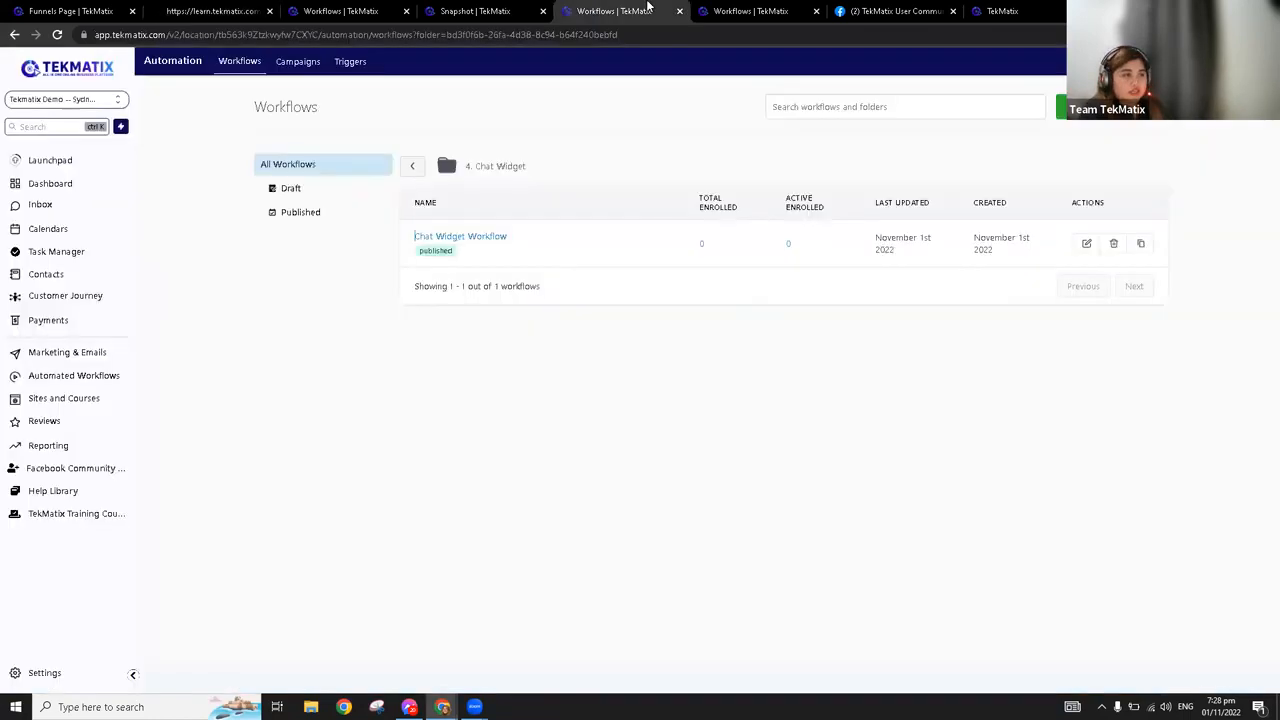
{"action": "left_click", "coordinate": [490, 240]}
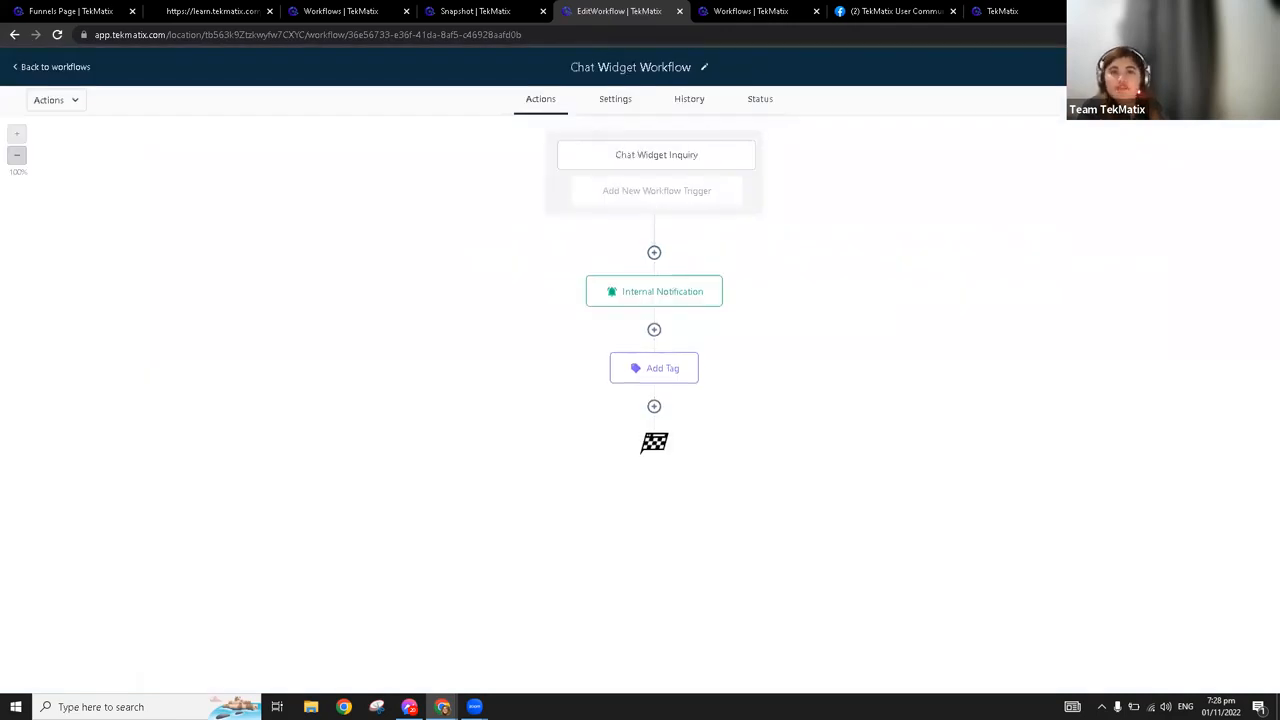
{"action": "left_click", "coordinate": [652, 158]}
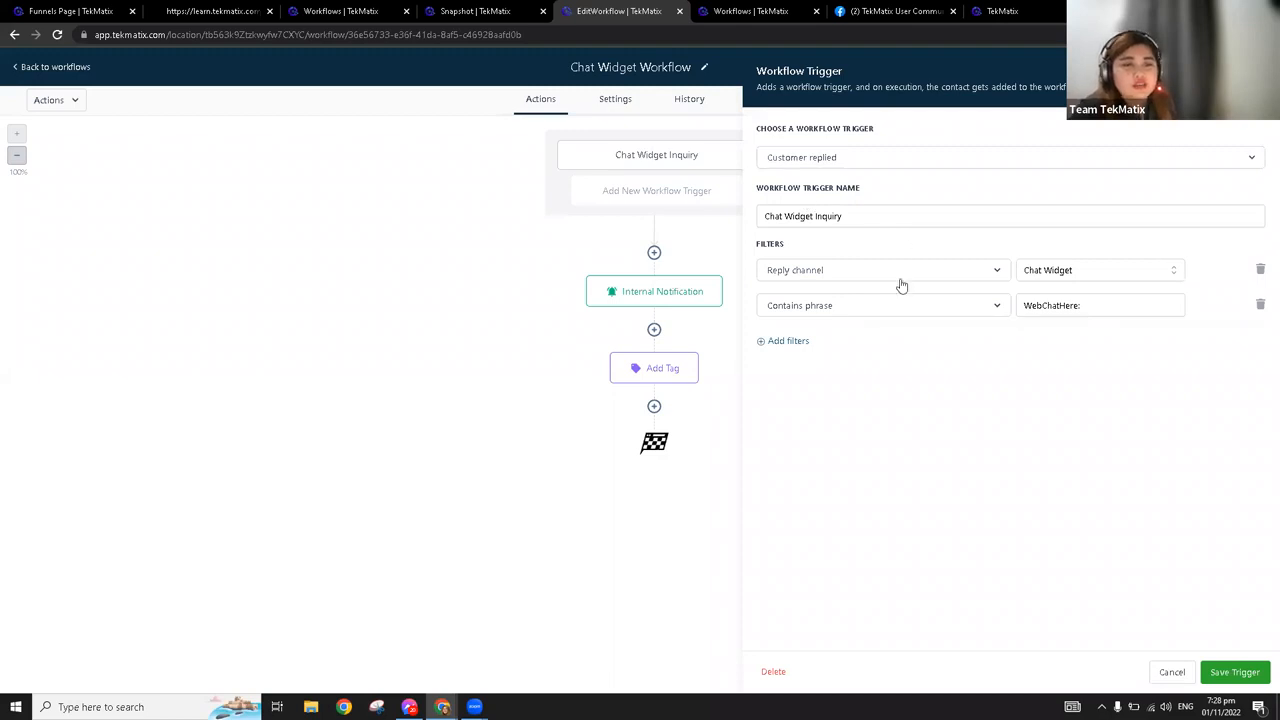
{"action": "left_click", "coordinate": [1075, 279]}
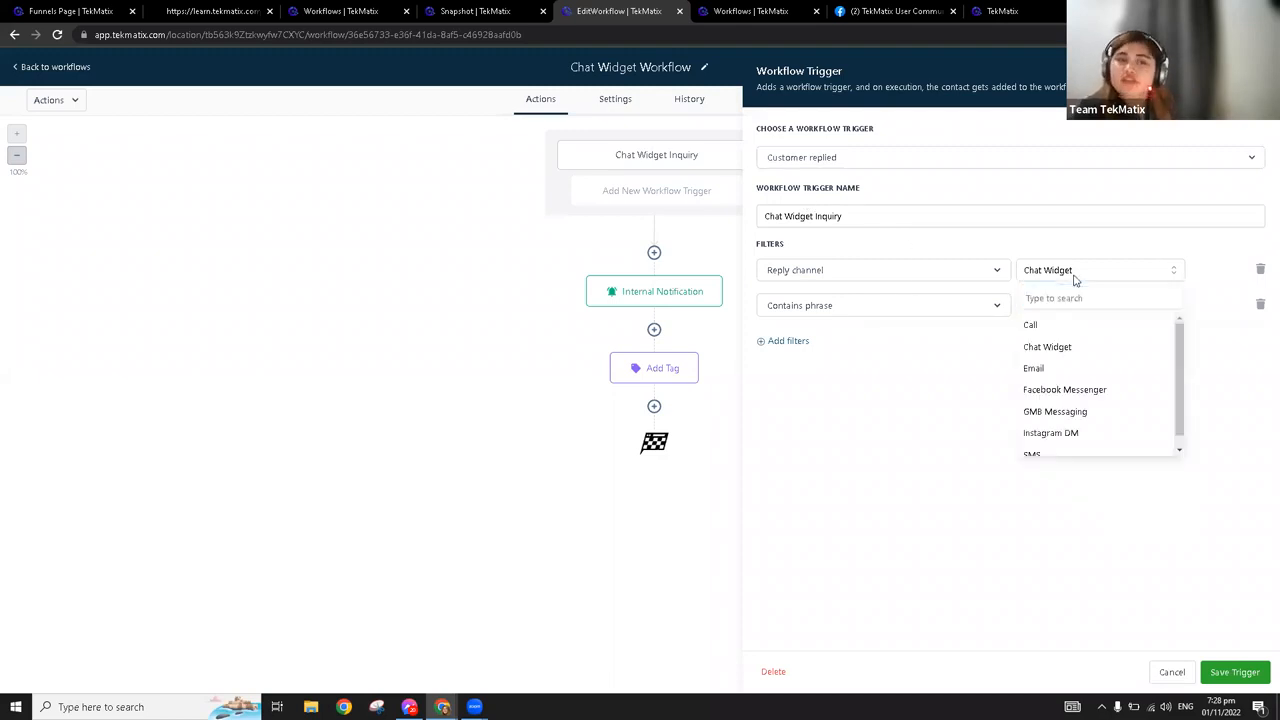
{"action": "left_click", "coordinate": [1075, 280]}
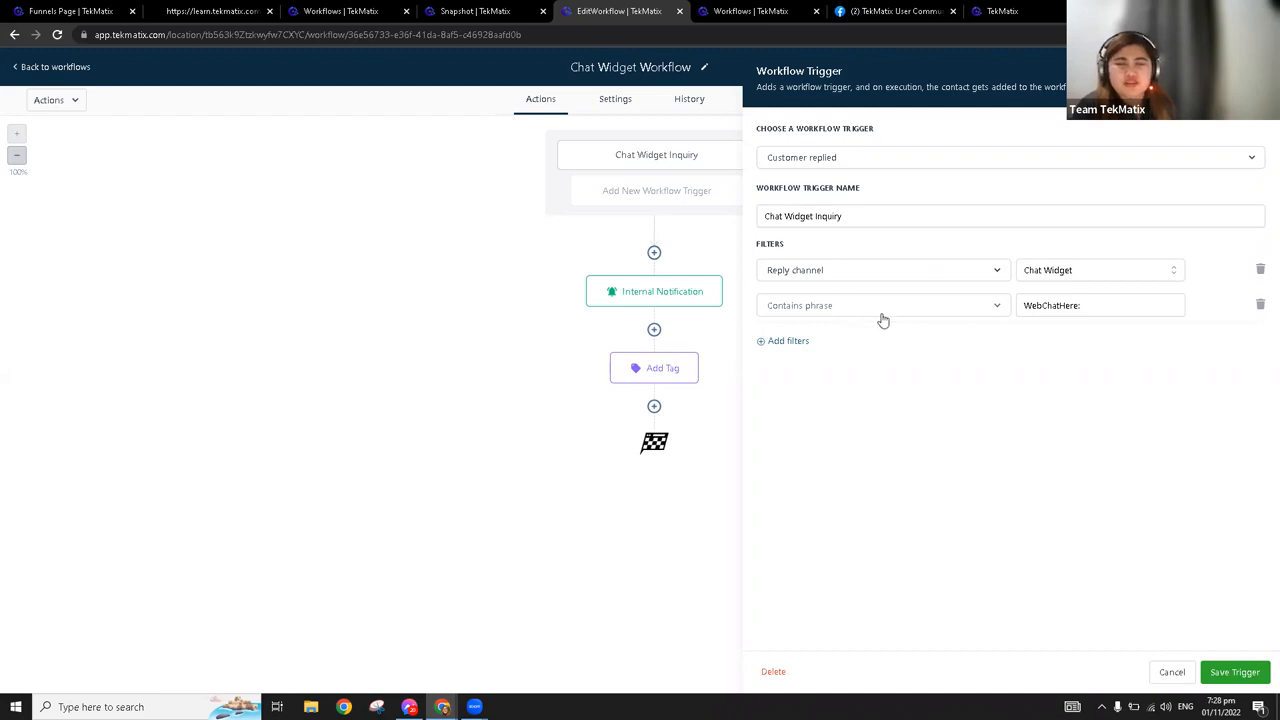
{"action": "left_click_drag", "start_coordinate": [1082, 306], "coordinate": [1003, 314]}
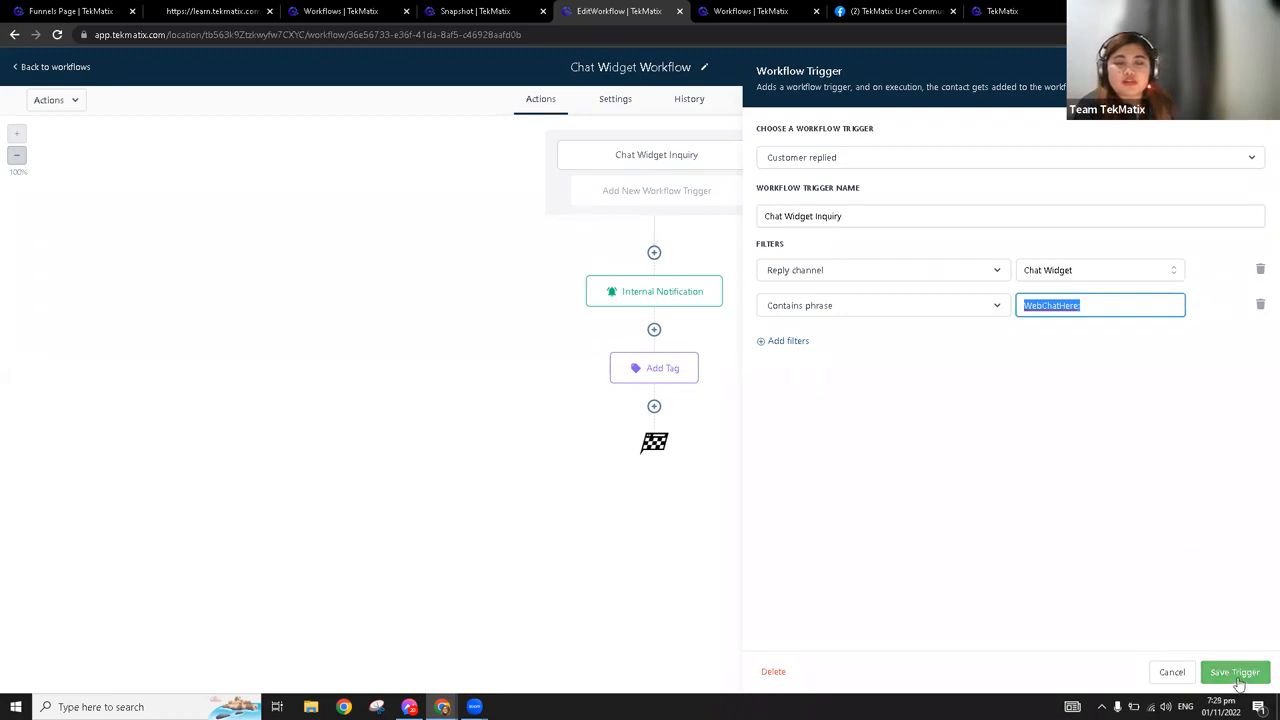
{"action": "left_click", "coordinate": [1236, 673]}
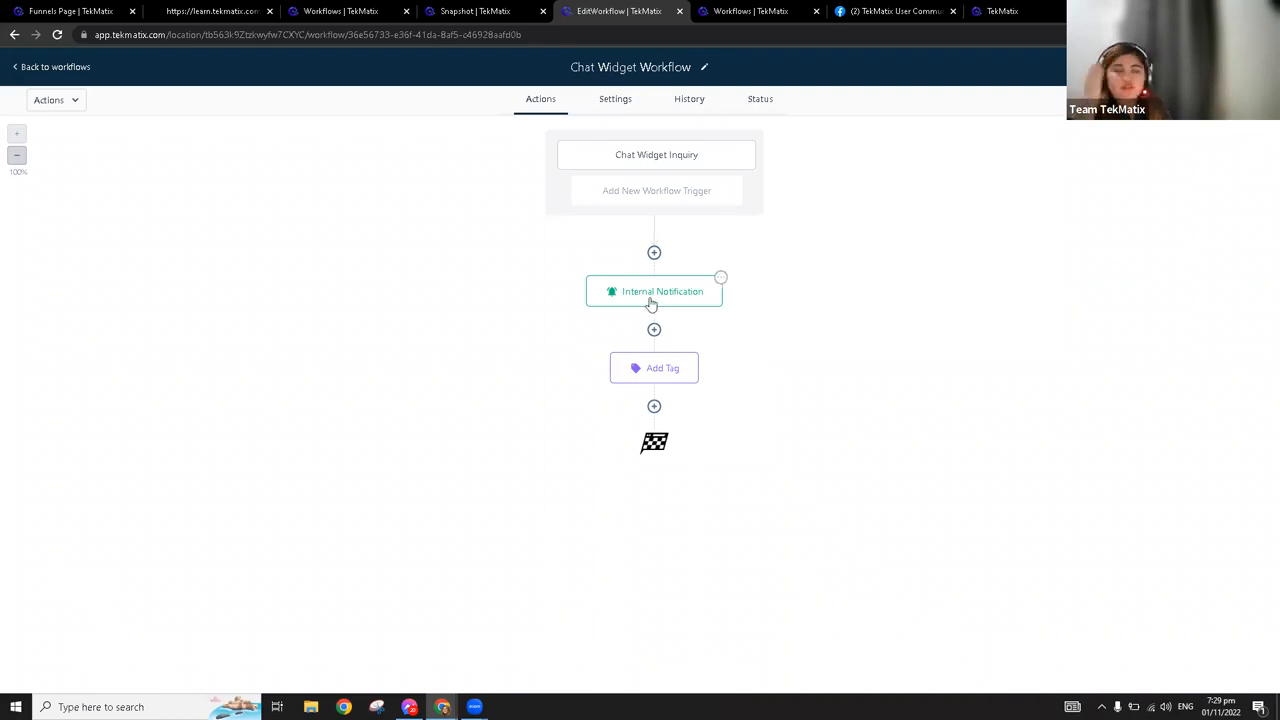
Review the Internal Notification action's email settings and its message with the contact name, email and message placeholders, and save the action
{"action": "left_click", "coordinate": [651, 303]}
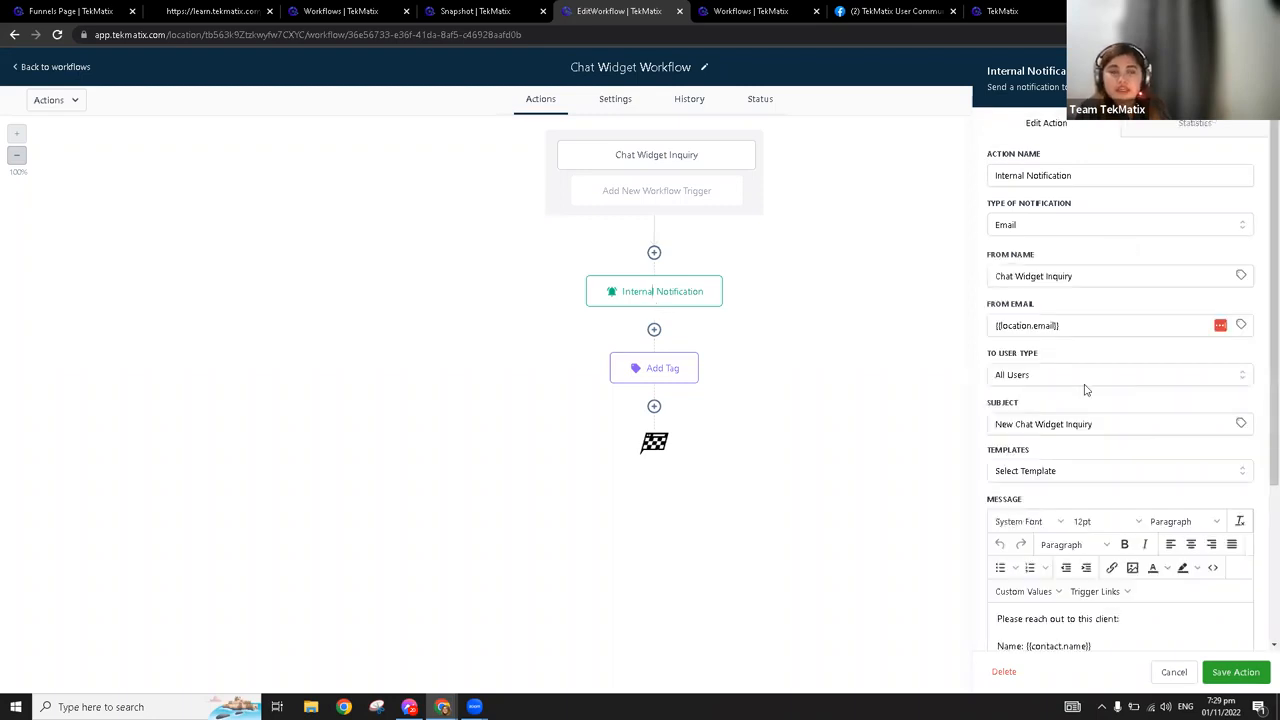
{"action": "scroll", "coordinate": [1067, 405], "scroll_direction": "down", "scroll_amount": 2}
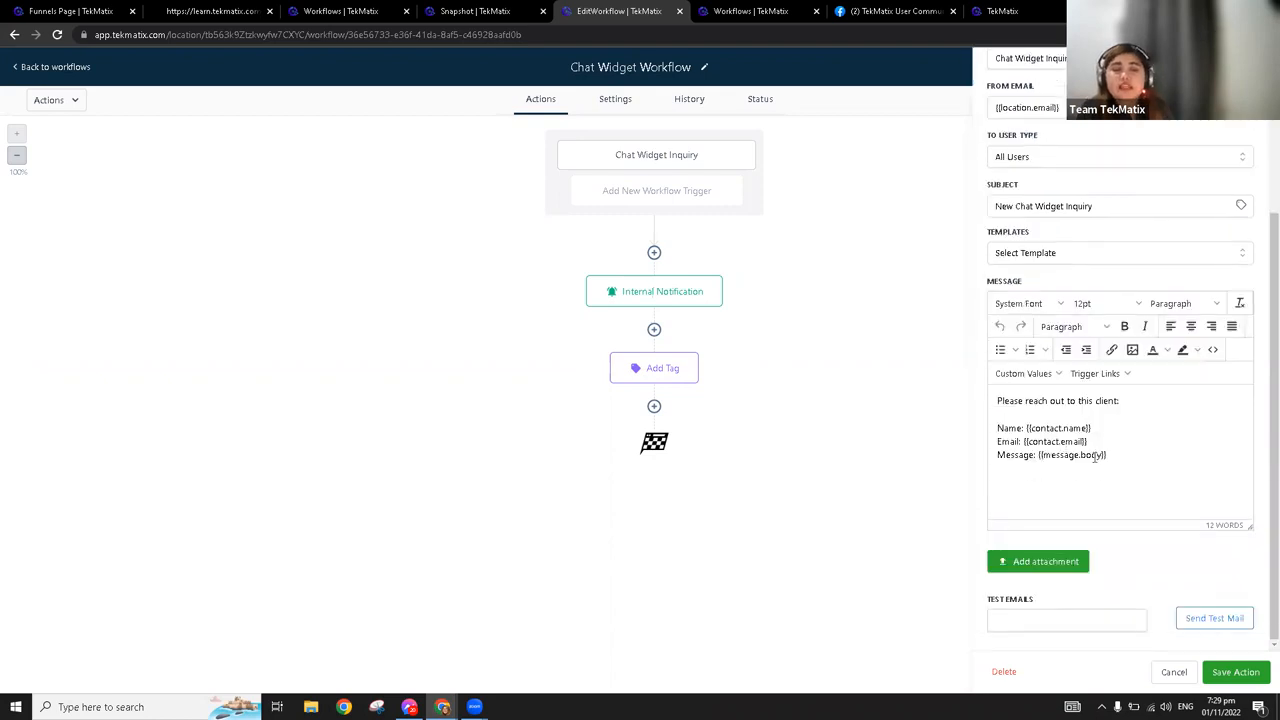
{"action": "left_click_drag", "start_coordinate": [1131, 457], "coordinate": [988, 395]}
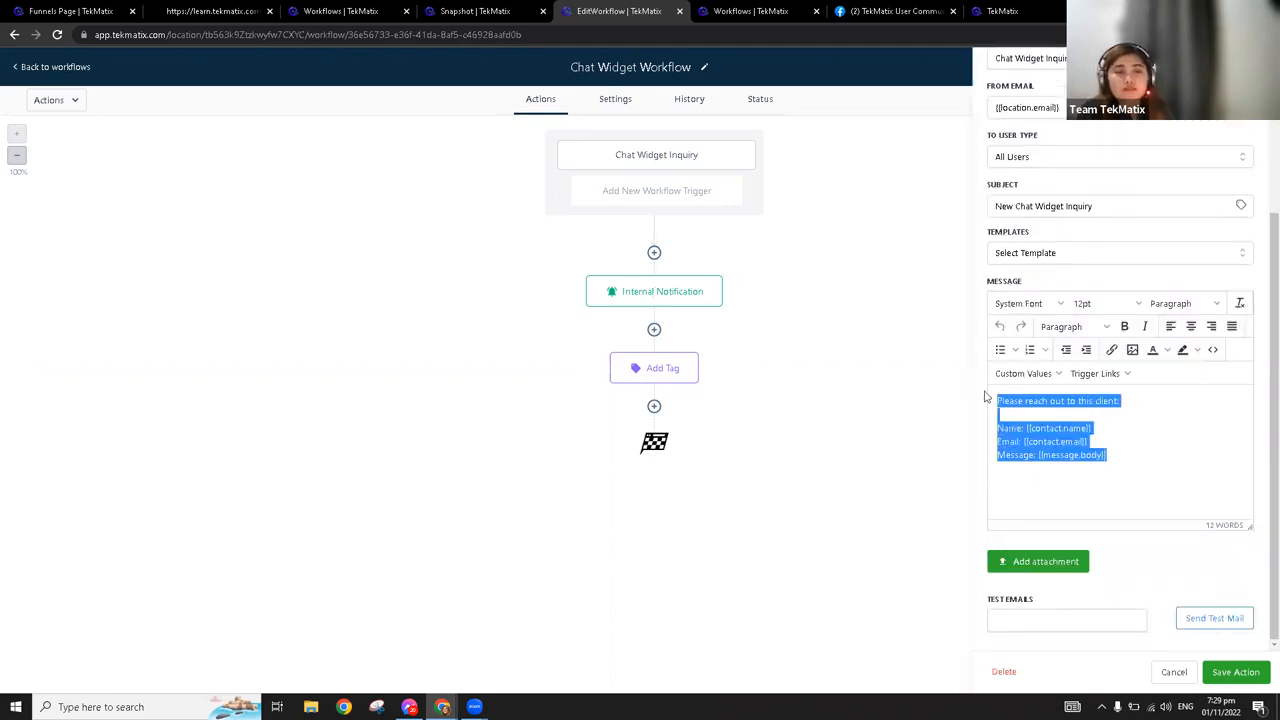
{"action": "left_click", "coordinate": [1084, 425]}
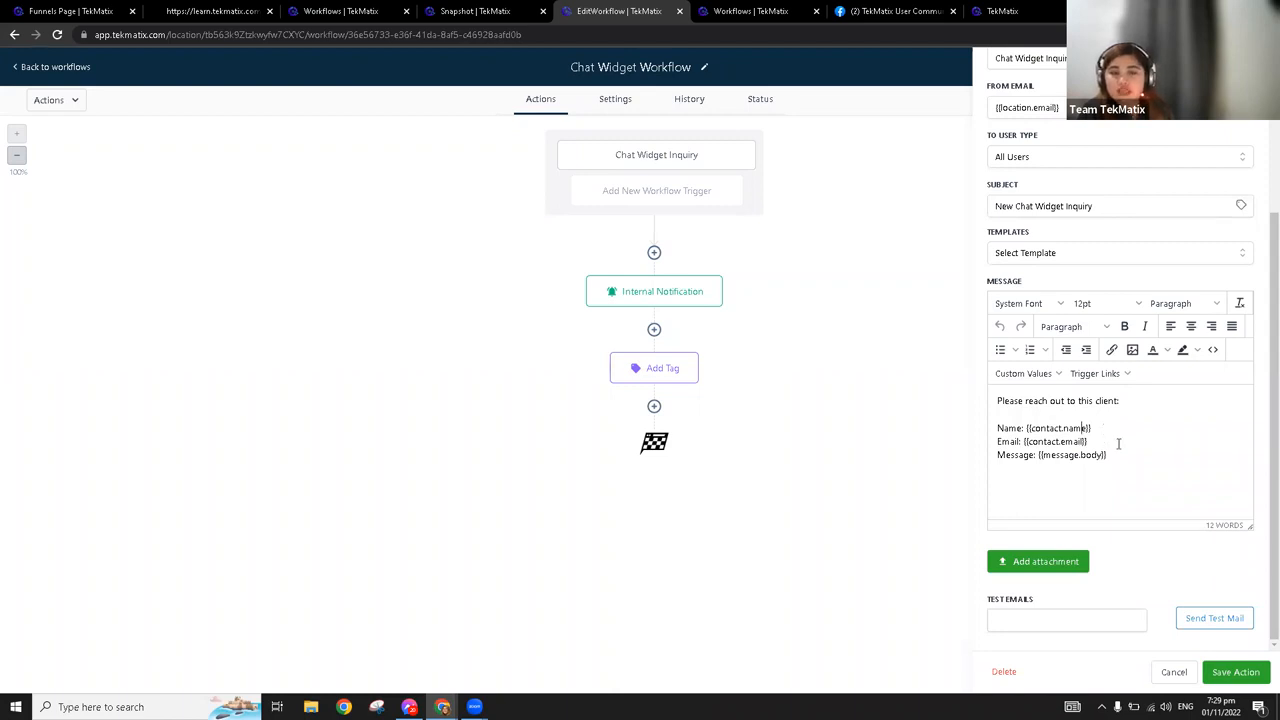
{"action": "left_click", "coordinate": [1125, 429]}
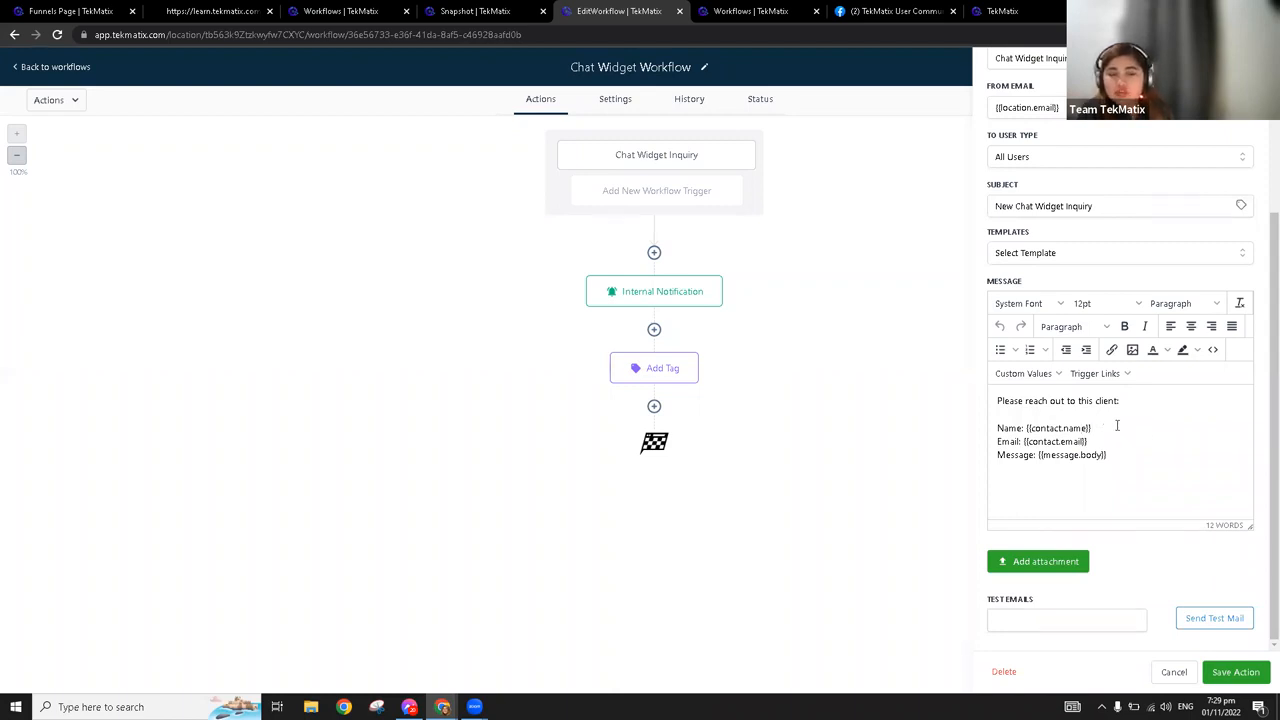
{"action": "left_click_drag", "start_coordinate": [1137, 401], "coordinate": [994, 401]}
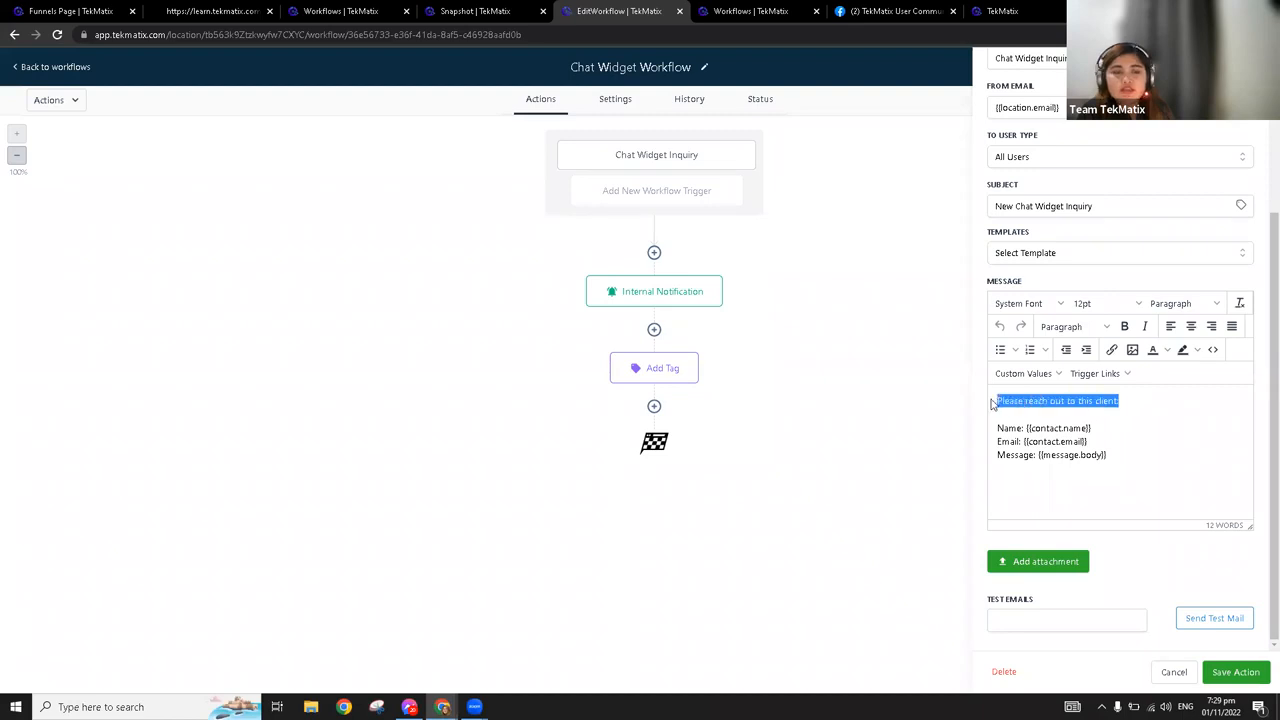
{"action": "left_click", "coordinate": [1093, 428]}
{"action": "left_click_drag", "start_coordinate": [1093, 428], "coordinate": [1043, 456]}
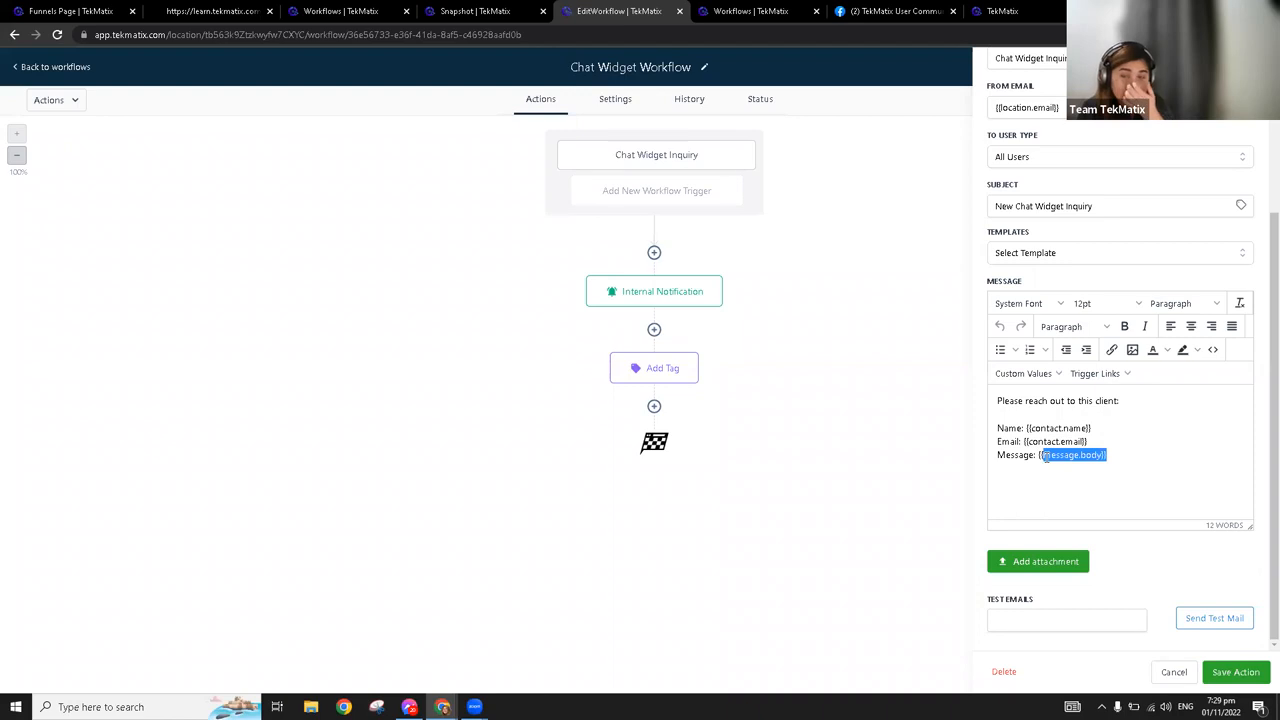
{"action": "left_click", "coordinate": [1234, 673]}
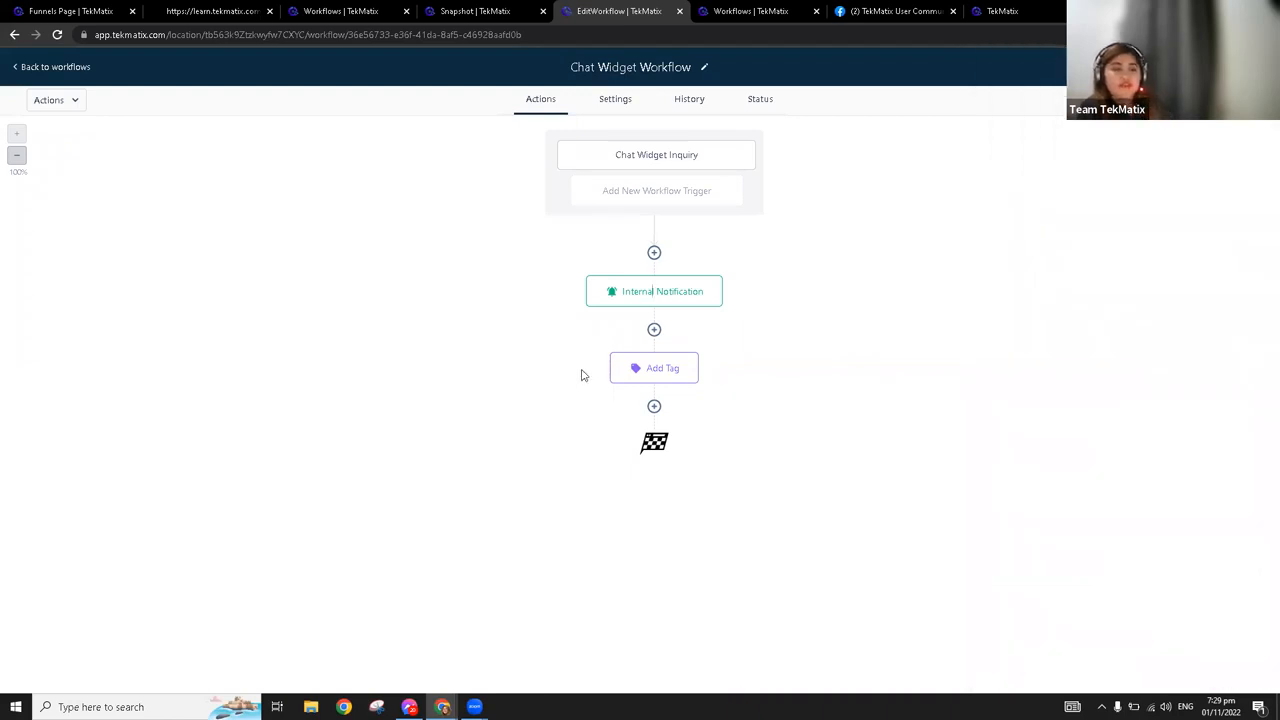
Check the tag in the workflow's Add Tag action, close it, and return to the Chat Widget workflow folder
{"action": "left_click", "coordinate": [644, 376]}
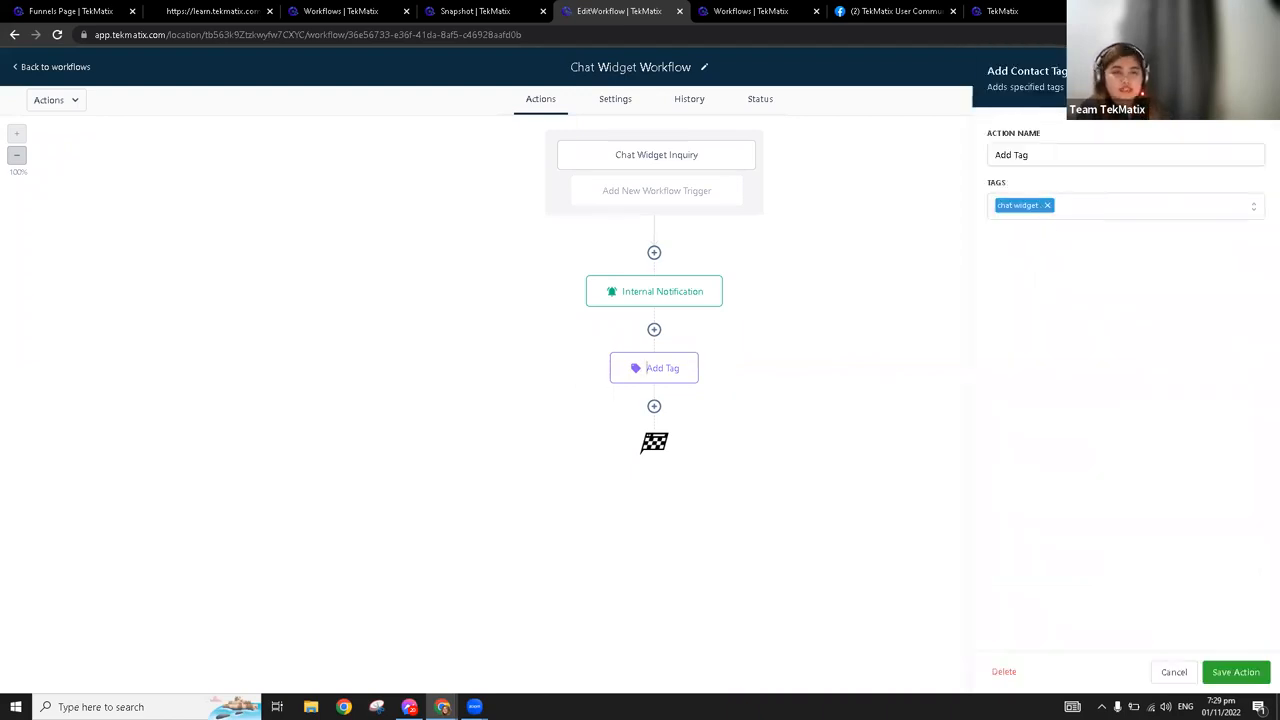
{"action": "left_click", "coordinate": [1256, 73]}
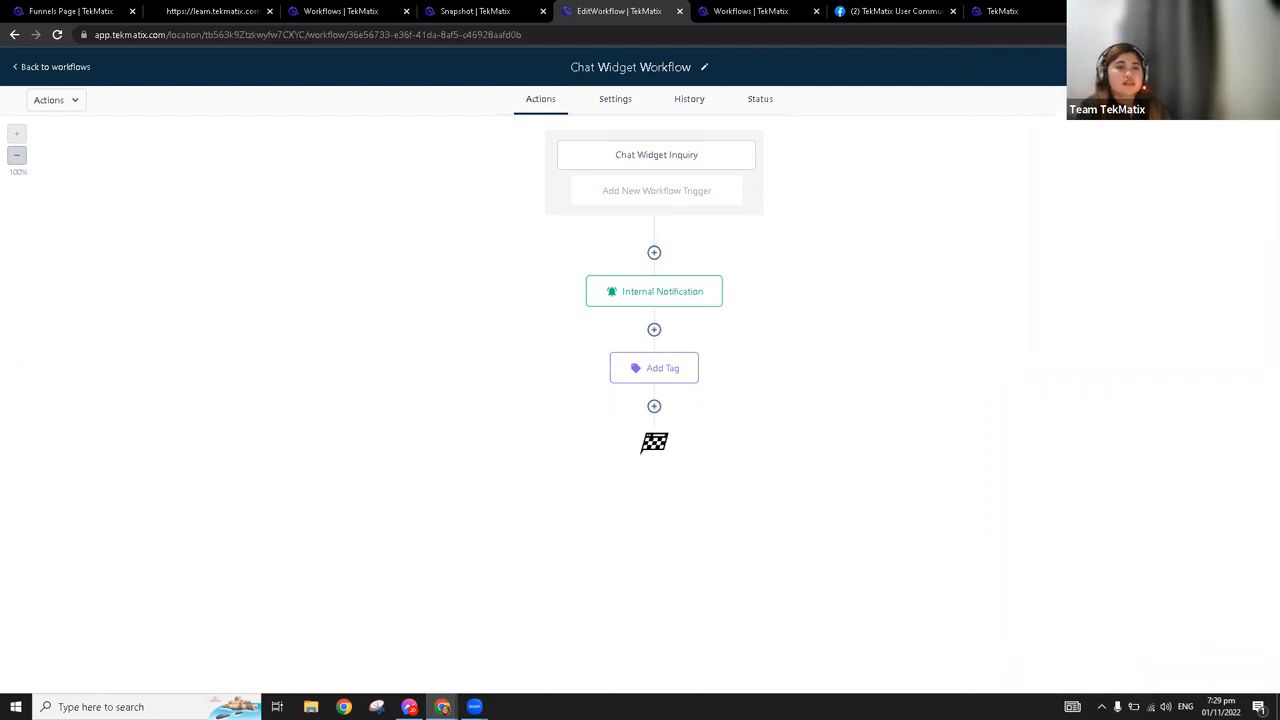
{"action": "left_click", "coordinate": [49, 68]}
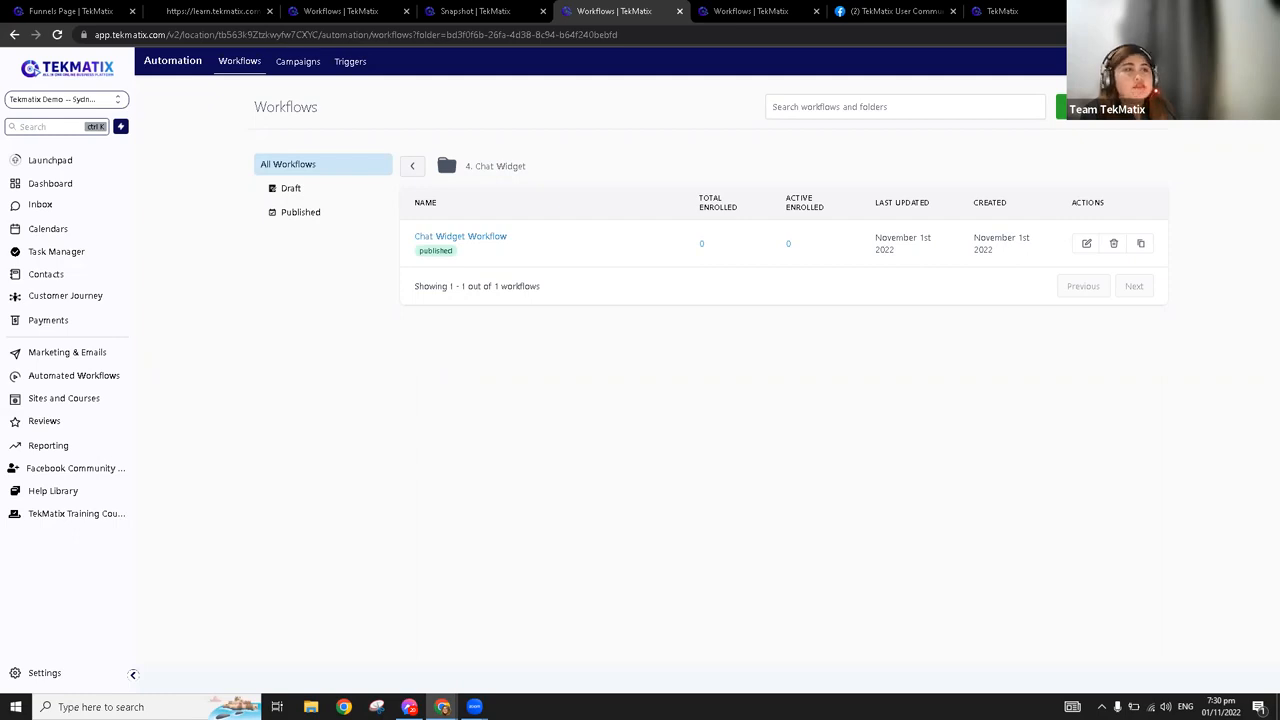
Examine the client details and message in the New Chat Widget Inquiry email in Gmail, and return to the TekMatix Workflows tab
{"action": "left_click_drag", "start_coordinate": [789, 1], "coordinate": [789, 9]}
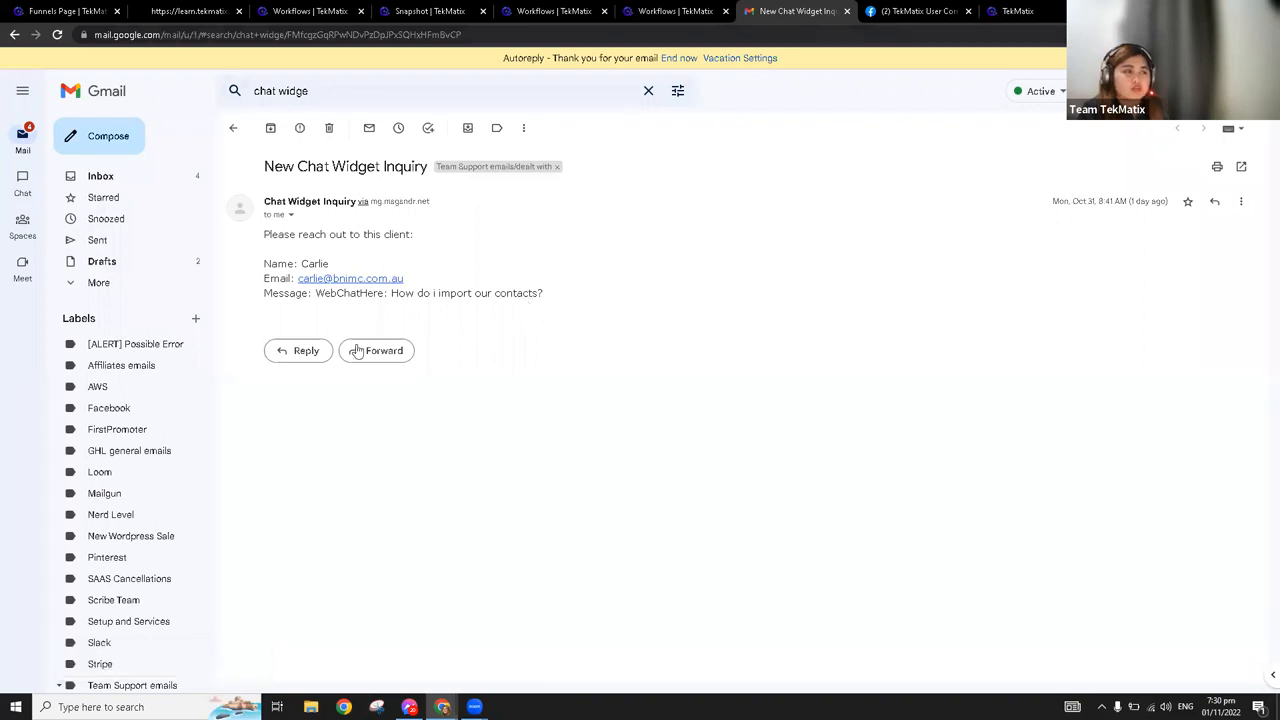
{"action": "mouse_move", "coordinate": [265, 239]}
{"action": "left_mouse_down"}
{"action": "mouse_move", "coordinate": [429, 240]}
{"action": "mouse_move", "coordinate": [242, 242]}
{"action": "left_mouse_up"}
{"action": "left_click", "coordinate": [473, 254]}
{"action": "left_click", "coordinate": [300, 250]}
{"action": "left_click_drag", "start_coordinate": [333, 265], "coordinate": [463, 286]}
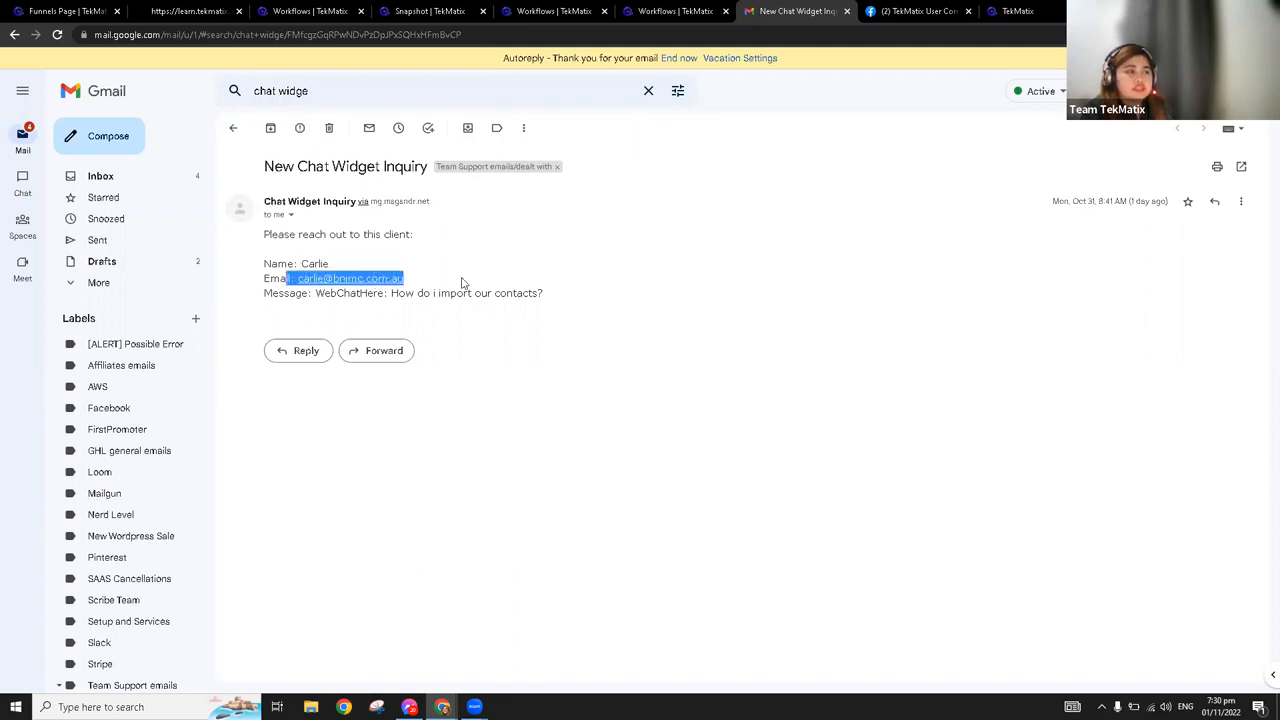
{"action": "left_click_drag", "start_coordinate": [591, 300], "coordinate": [312, 293]}
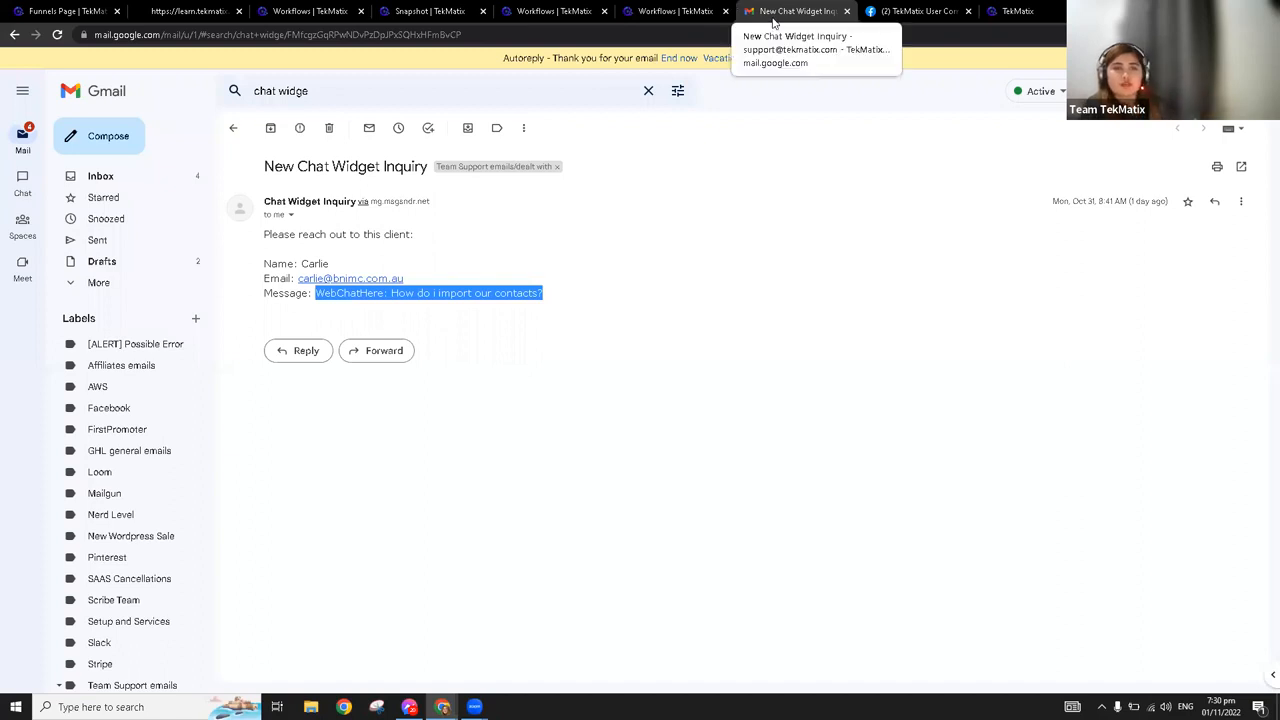
{"action": "left_click_drag", "start_coordinate": [776, 13], "coordinate": [858, 75]}
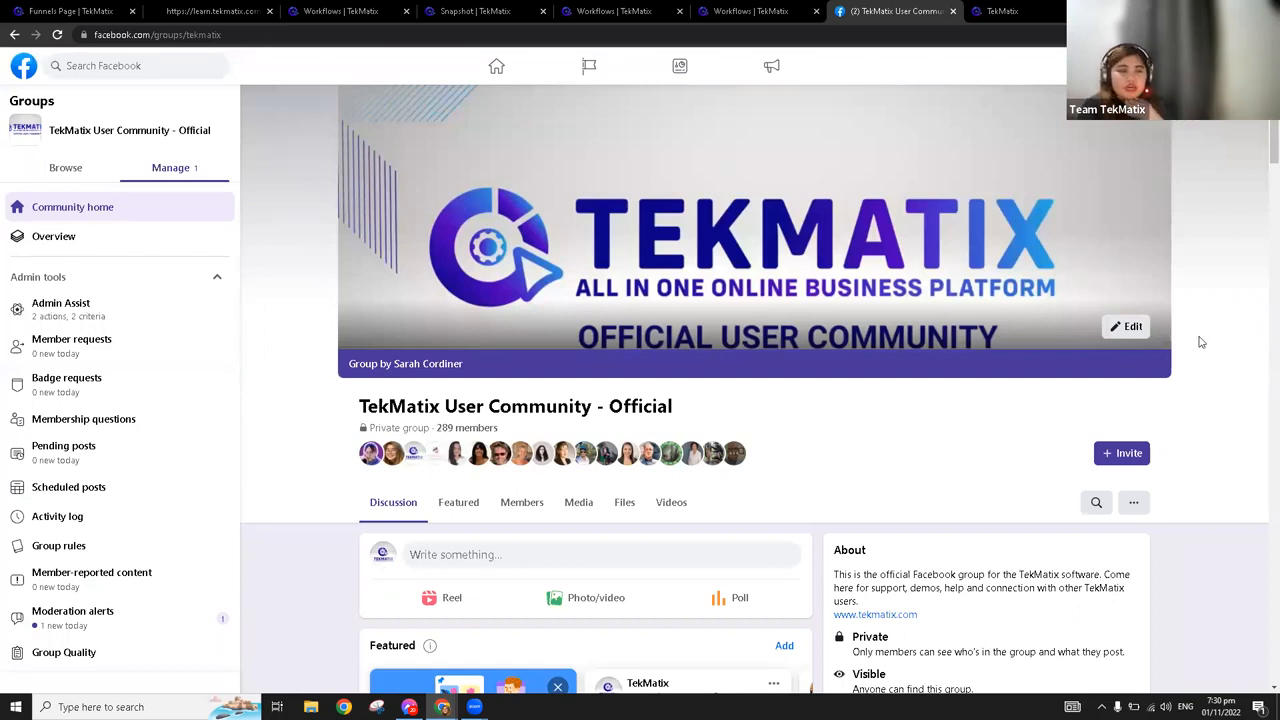
{"action": "left_click", "coordinate": [728, 7]}
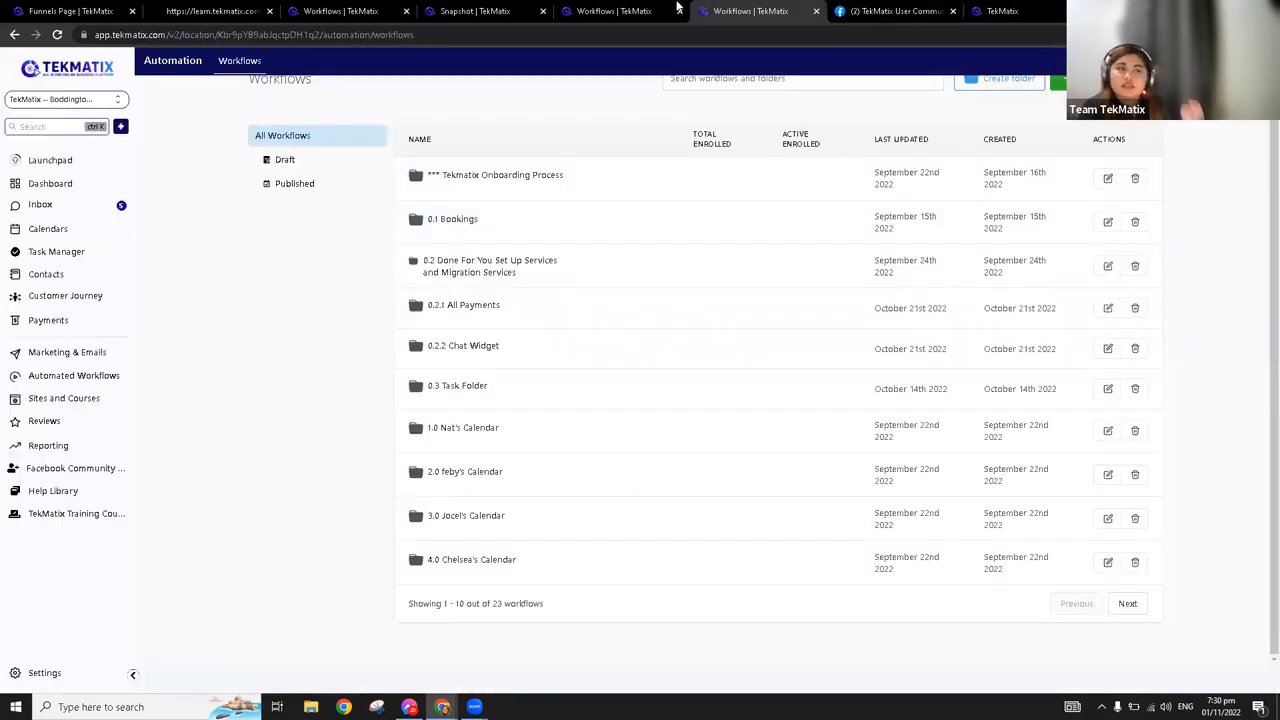
Open the Landing Page of the "$150 Off Home Services (Global Sections) Copy" website in the page builder
{"action": "left_click", "coordinate": [632, 9]}
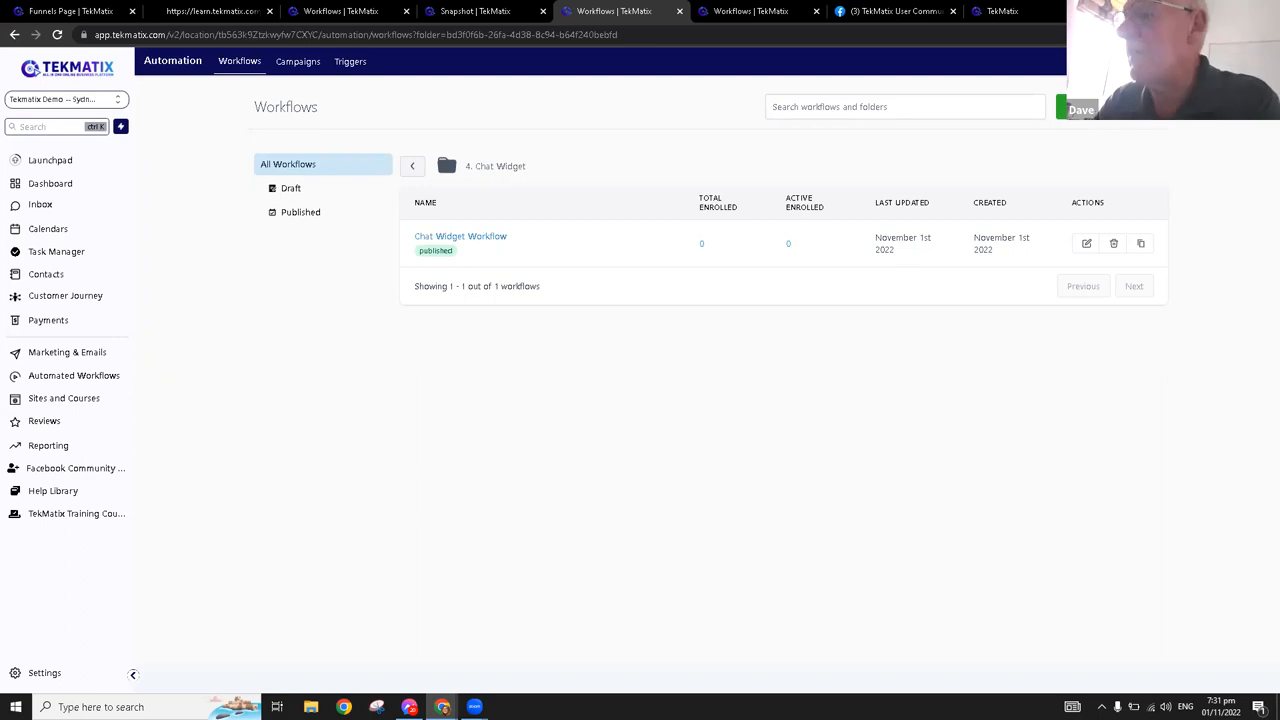
{"action": "left_click", "coordinate": [100, 8]}
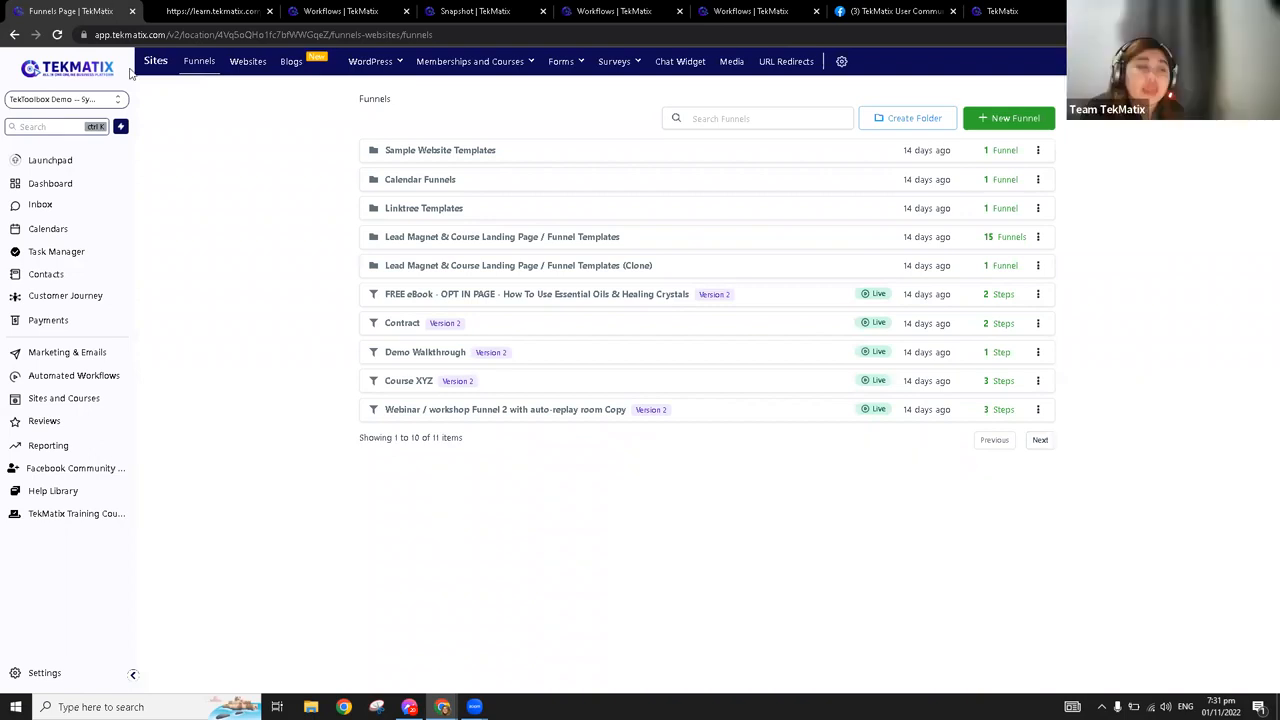
{"action": "left_click", "coordinate": [257, 66]}
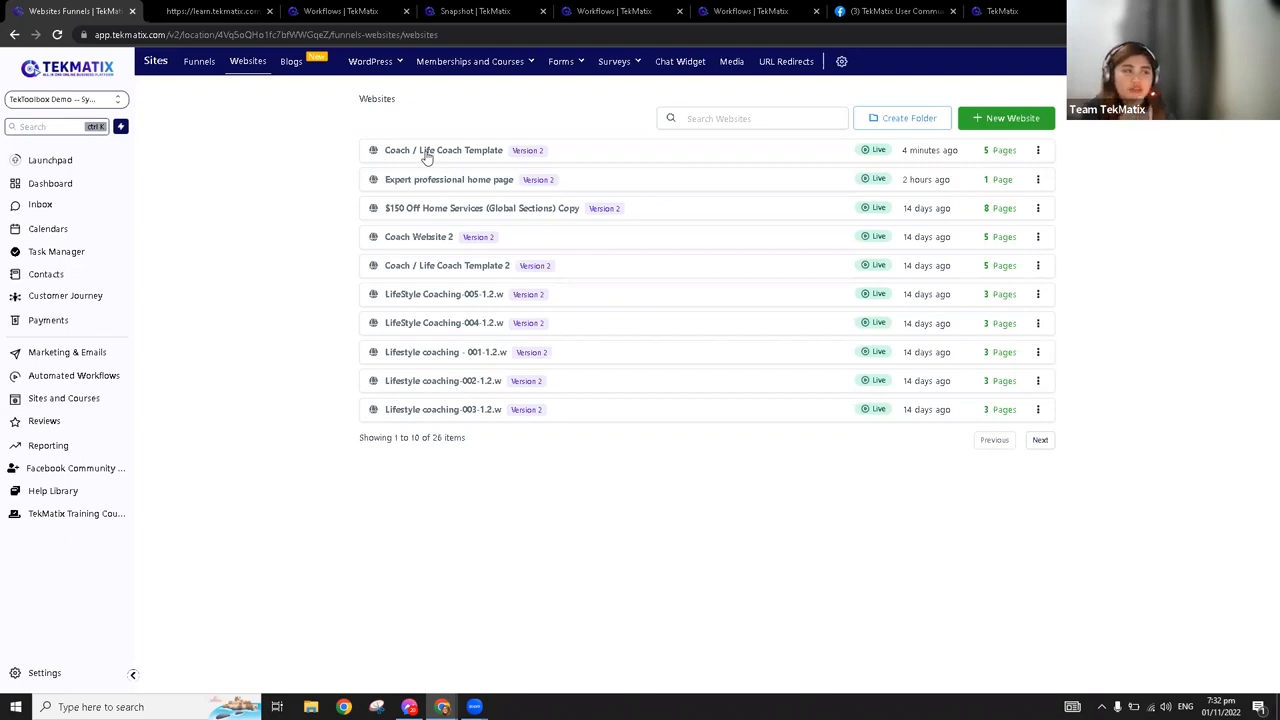
{"action": "left_click", "coordinate": [441, 213]}
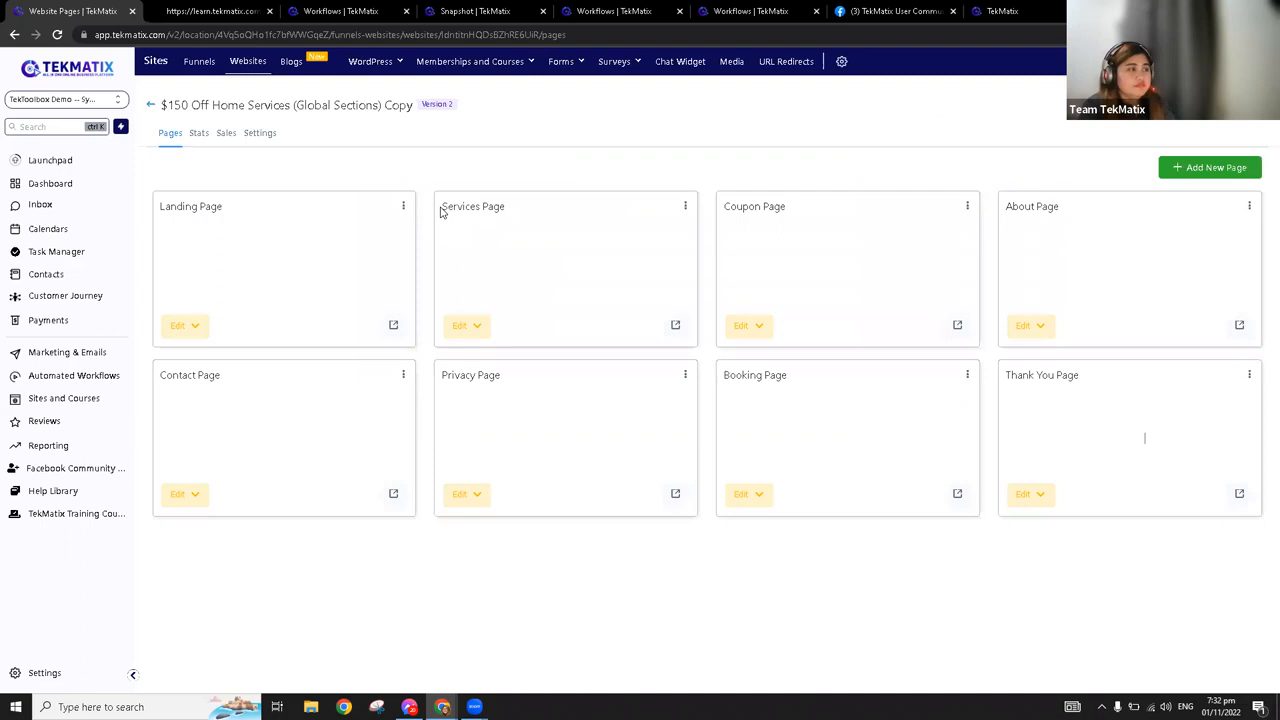
{"action": "left_click", "coordinate": [194, 330]}
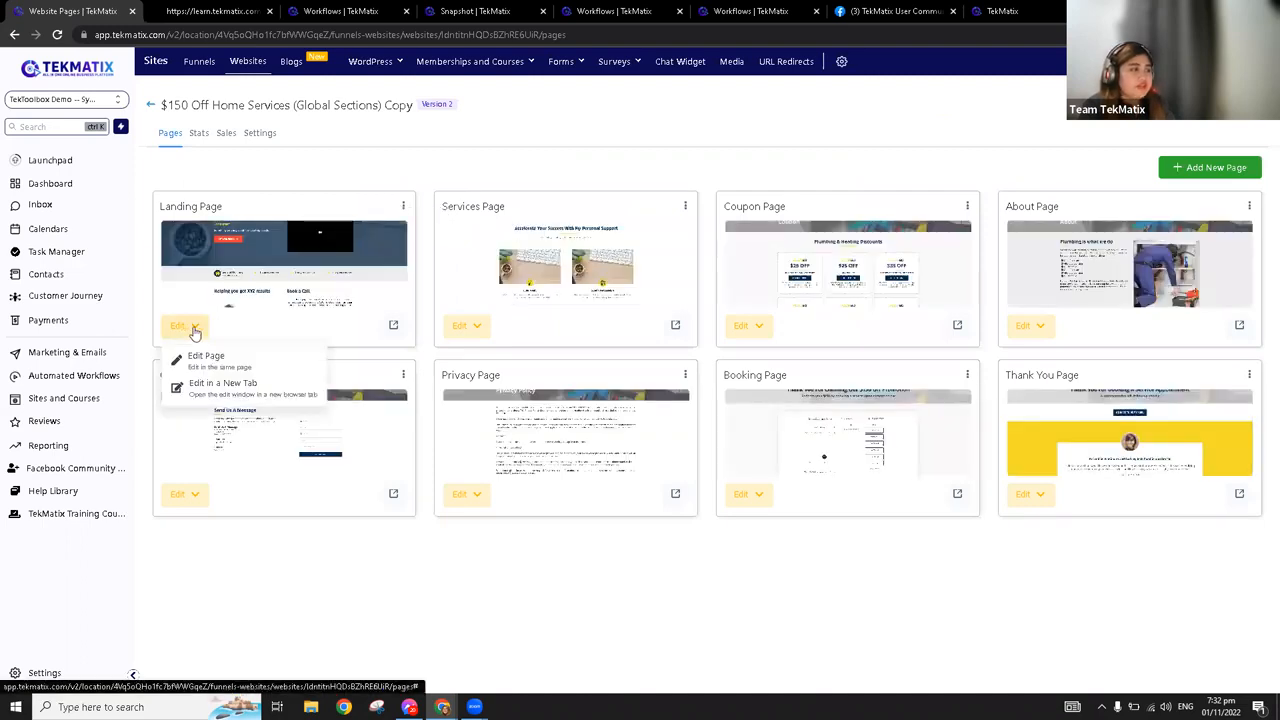
{"action": "left_click", "coordinate": [204, 356]}
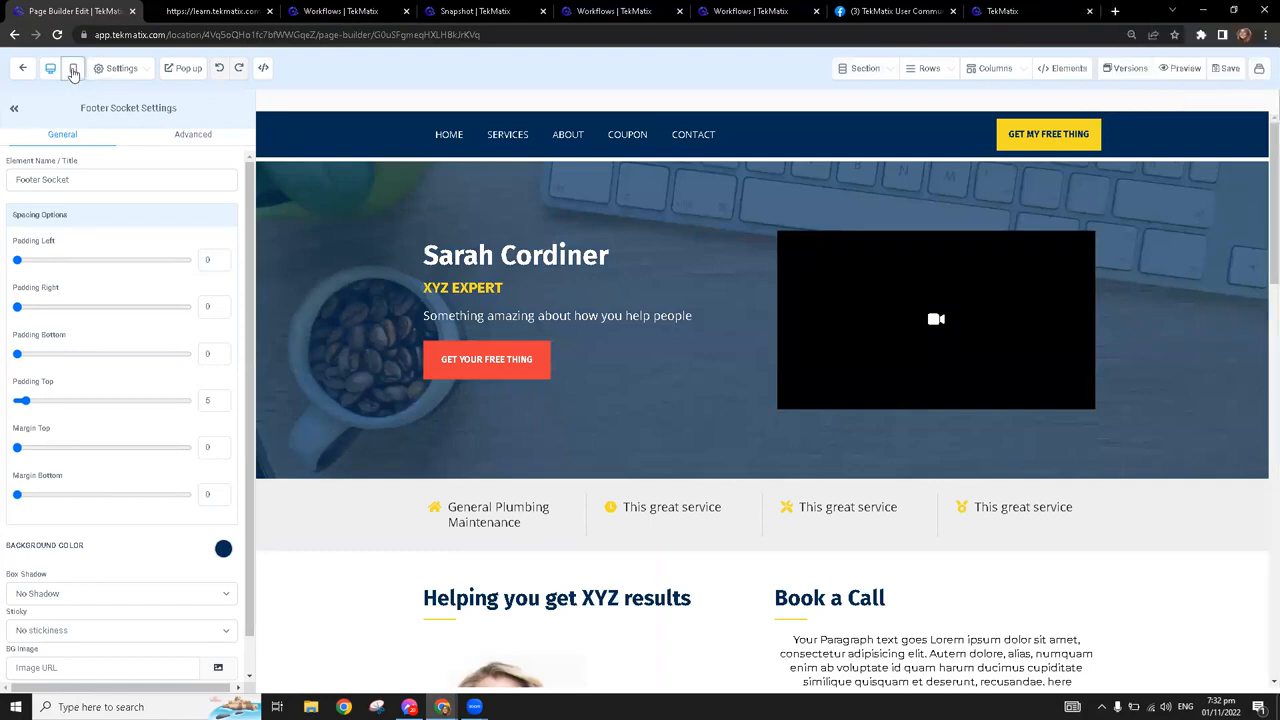
Compare the landing page's mobile and desktop layouts in the page builder, ending on the mobile layout
{"action": "left_click", "coordinate": [73, 68]}
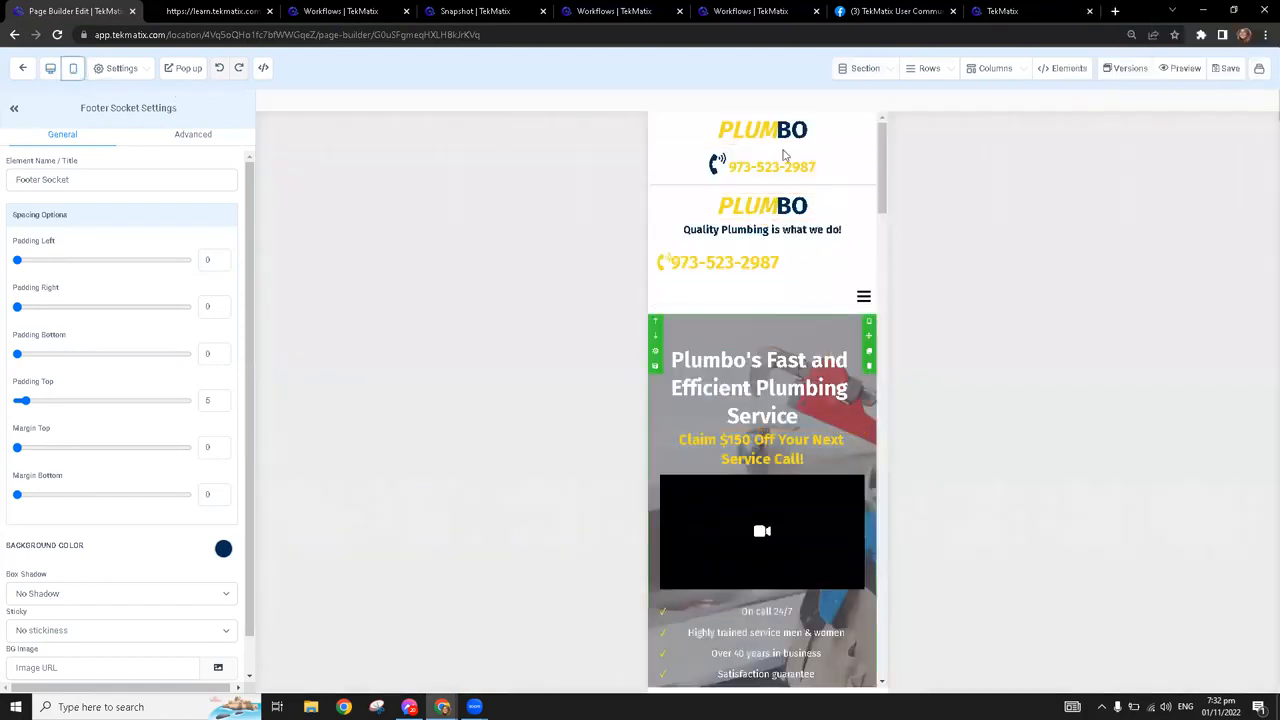
{"action": "left_click", "coordinate": [51, 68]}
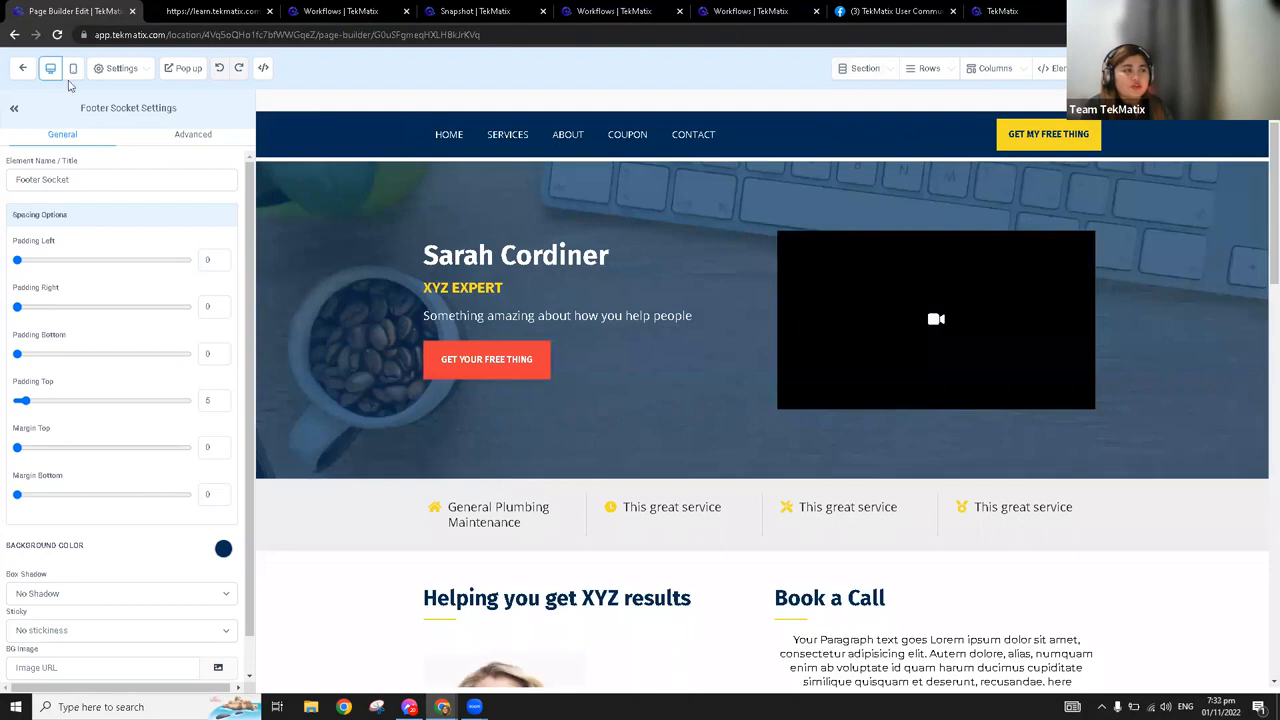
{"action": "left_click", "coordinate": [73, 68]}
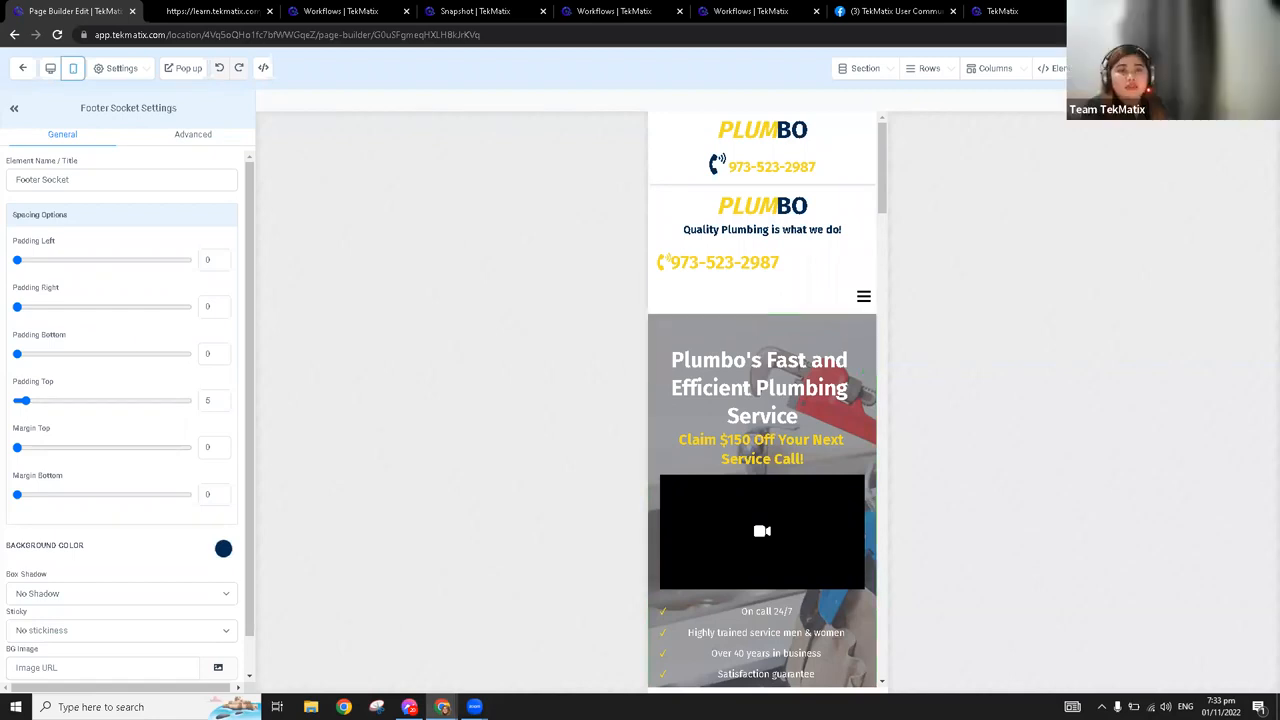
Preview the landing page and inspect it with the browser's developer tools in responsive device view
{"action": "left_click", "coordinate": [1180, 68]}
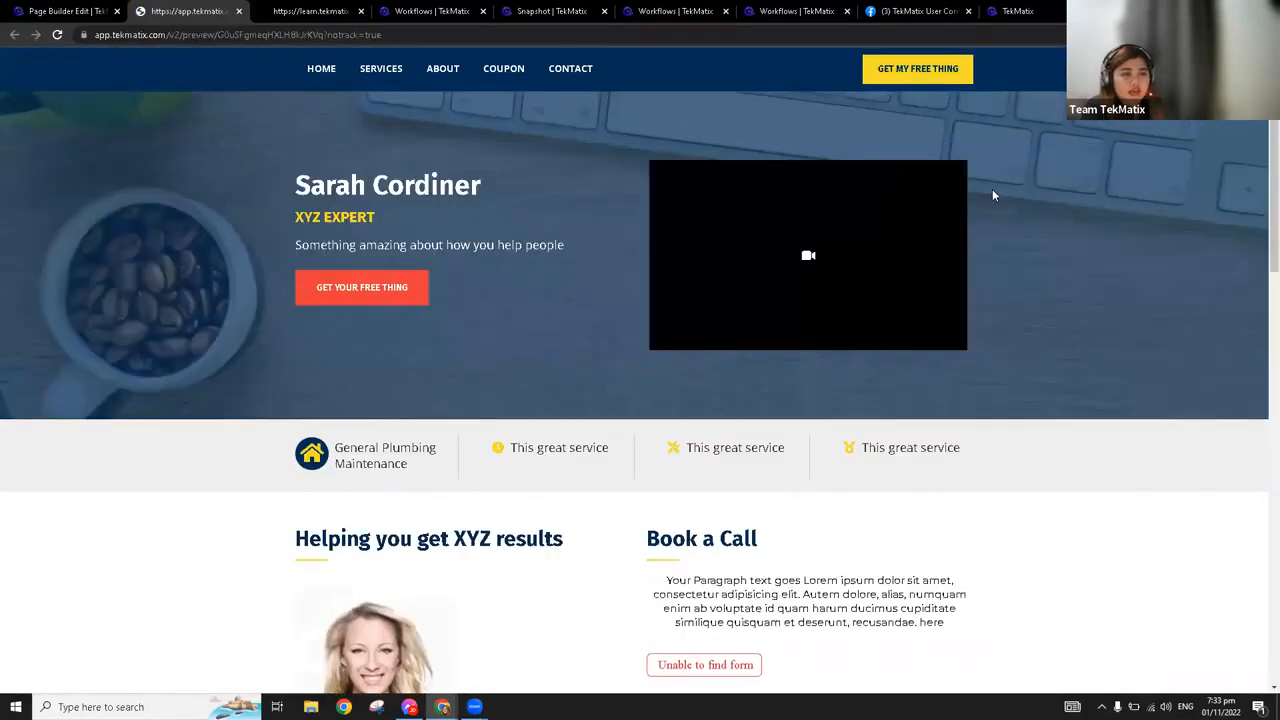
{"action": "right_click", "coordinate": [992, 189]}
{"action": "left_click", "coordinate": [1043, 430]}
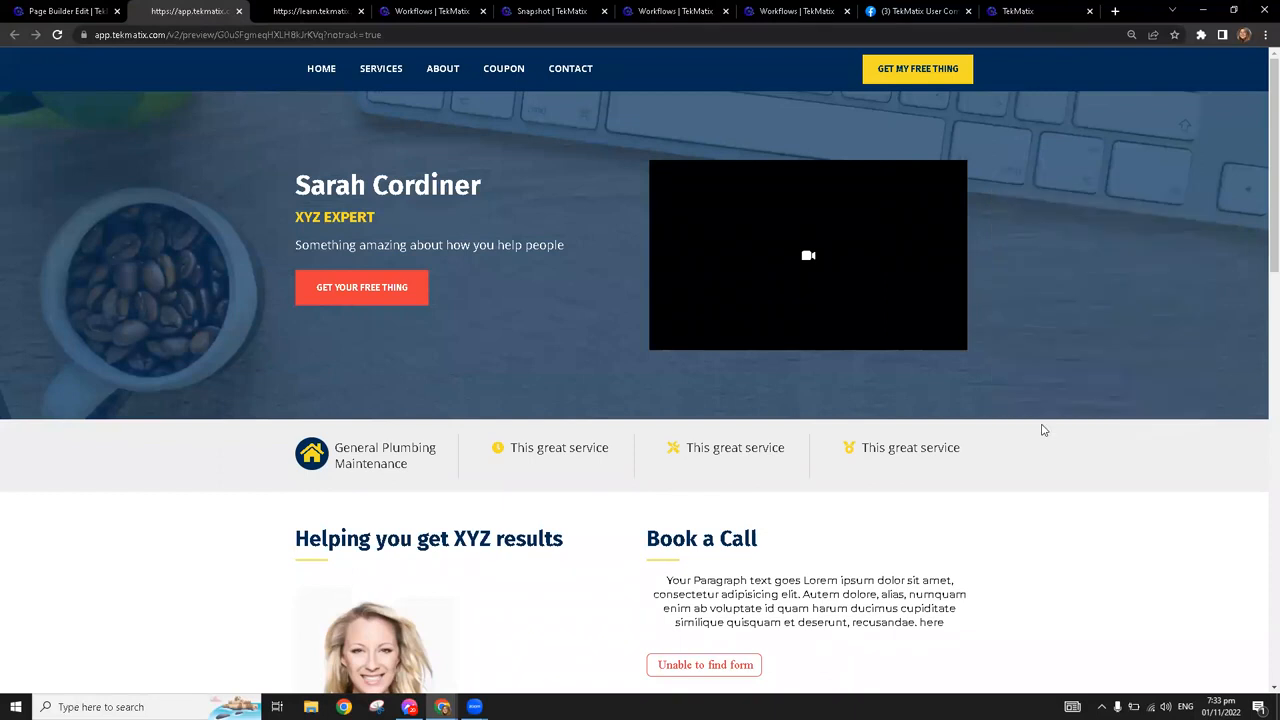
{"action": "left_click", "coordinate": [939, 57]}
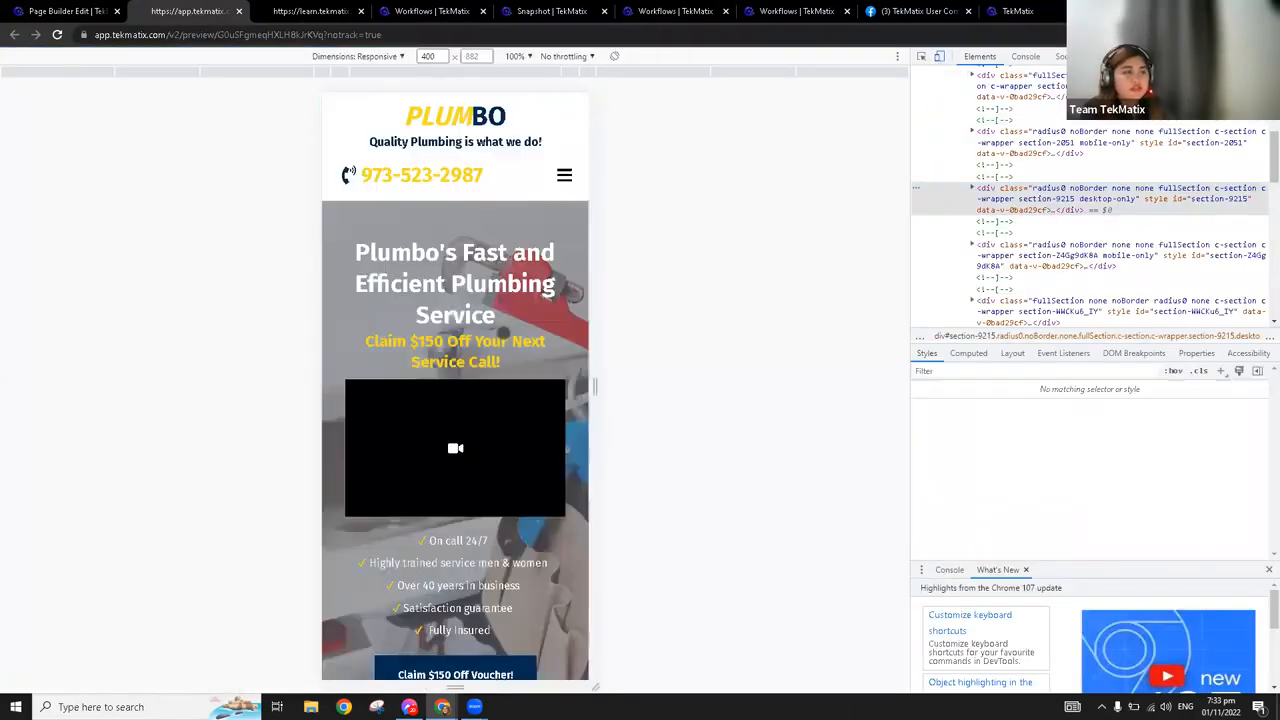
Examine the previewed page's mobile layout from the header to the services list, and close the developer tools and the preview
{"action": "scroll", "coordinate": [503, 334], "scroll_direction": "down", "scroll_amount": 2}
{"action": "scroll", "coordinate": [503, 334], "scroll_direction": "down", "scroll_amount": 2}
{"action": "scroll", "coordinate": [503, 334], "scroll_direction": "up", "scroll_amount": 2}
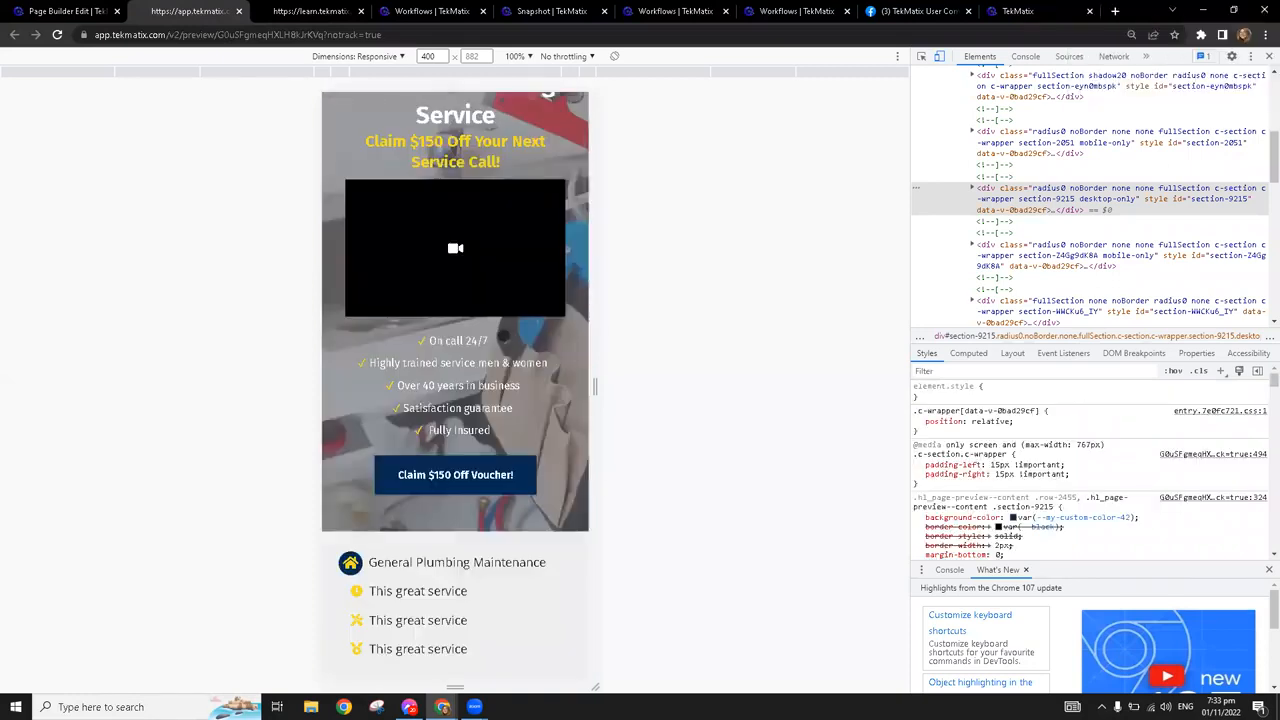
{"action": "scroll", "coordinate": [504, 336], "scroll_direction": "up", "scroll_amount": 2}
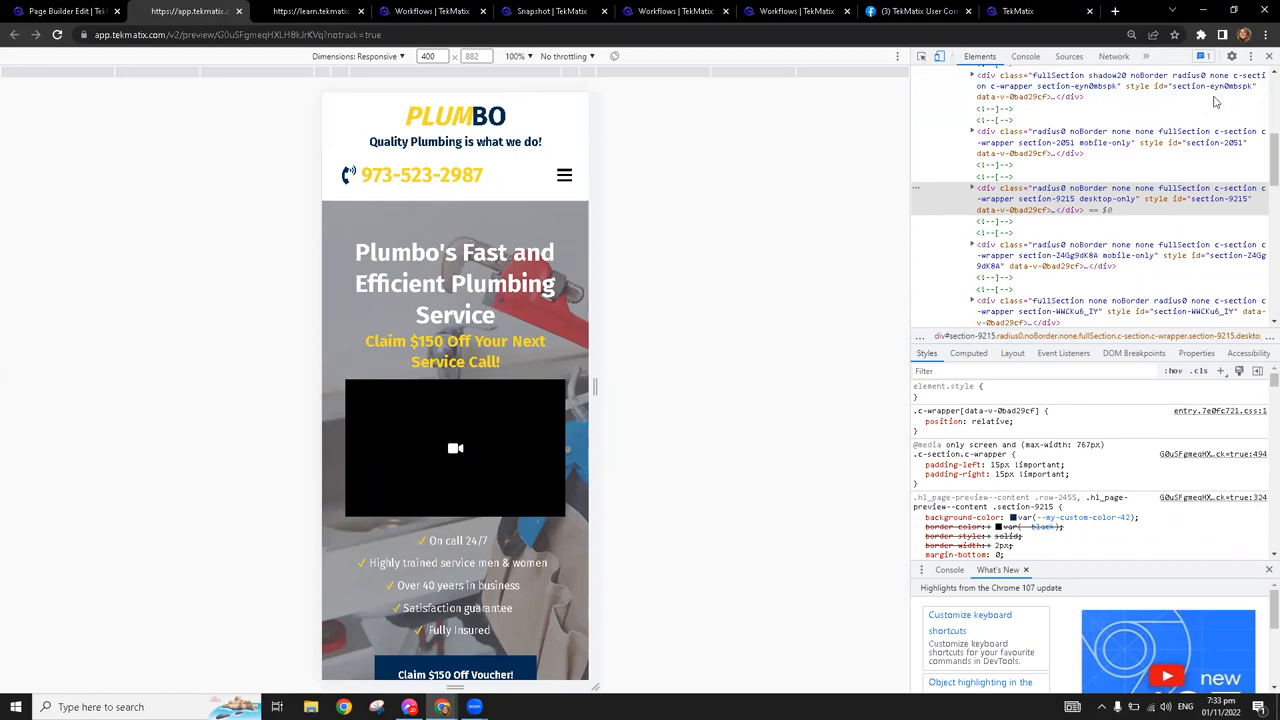
{"action": "left_click", "coordinate": [1269, 56]}
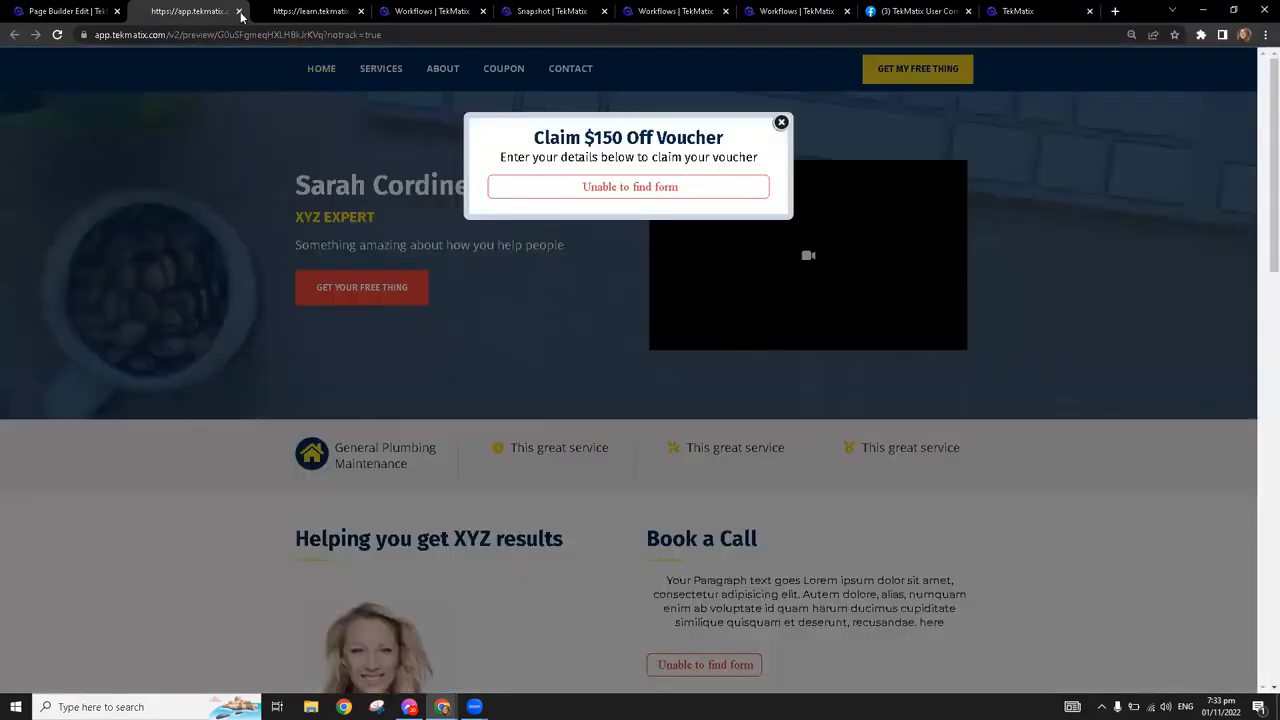
{"action": "left_click", "coordinate": [240, 12]}
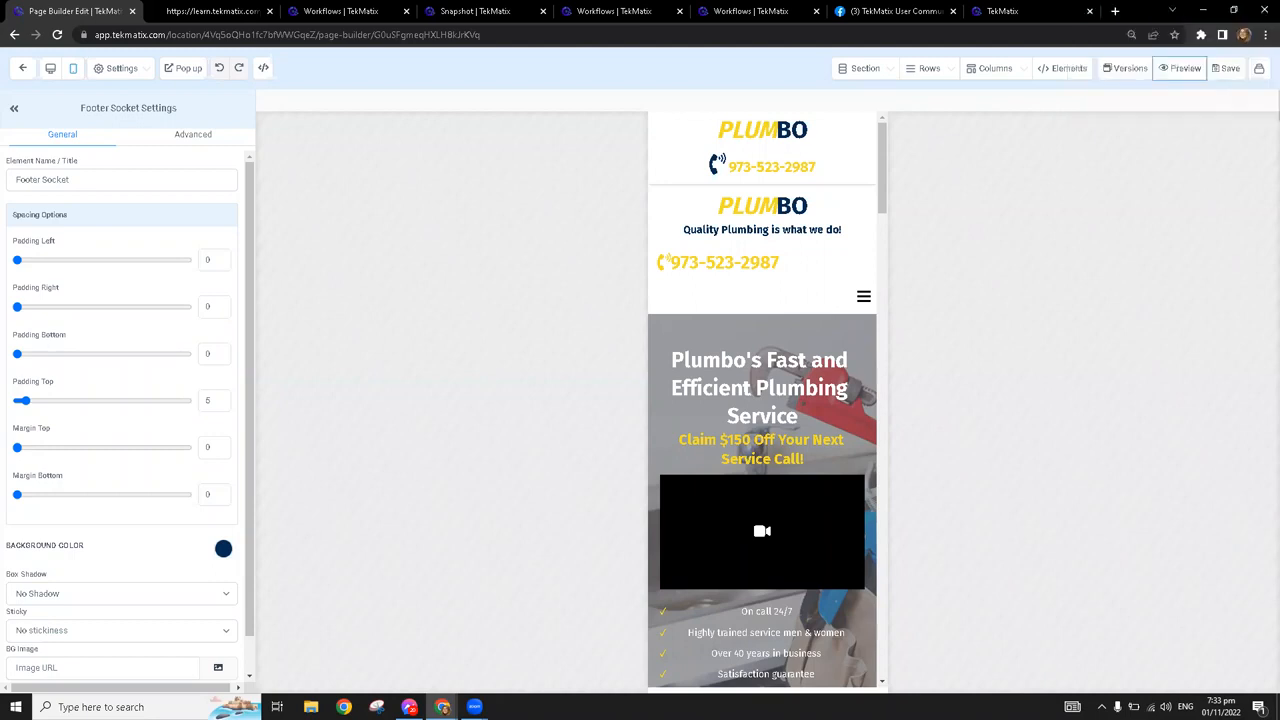
Return the landing page to desktop view and review the title, description and keywords fields of its SEO meta data
{"action": "left_click", "coordinate": [840, 278]}
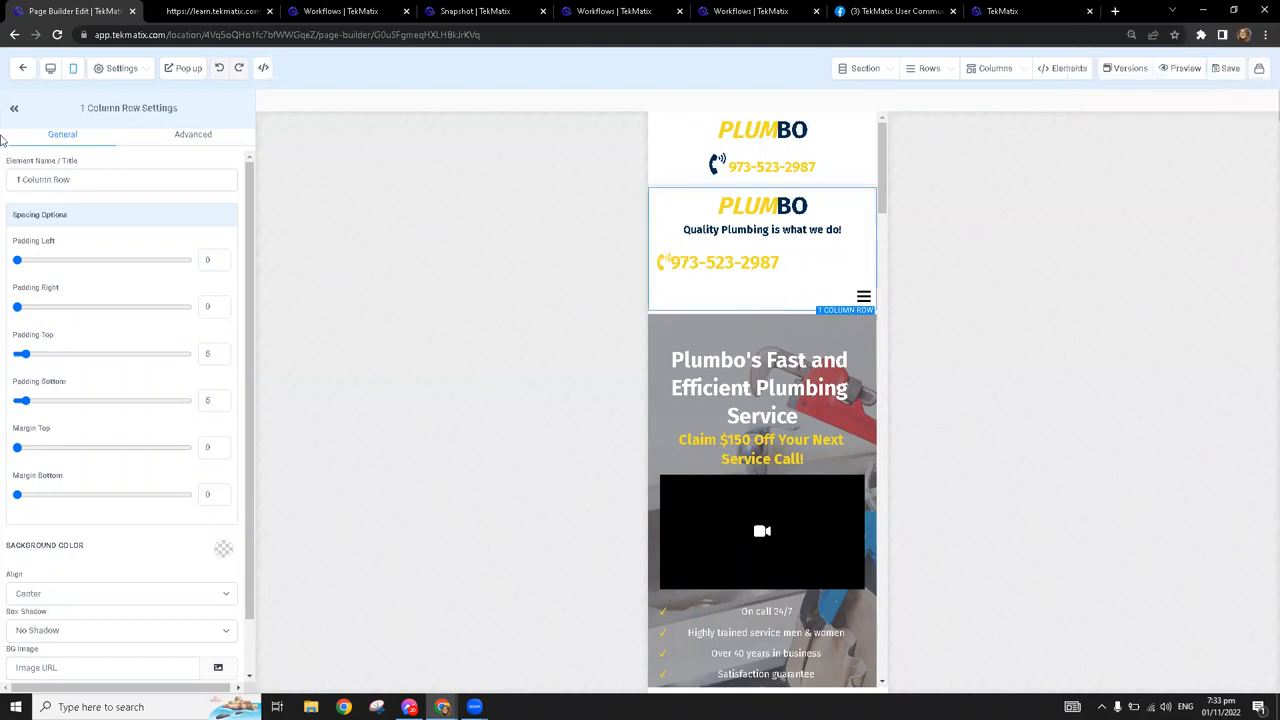
{"action": "left_click", "coordinate": [51, 68]}
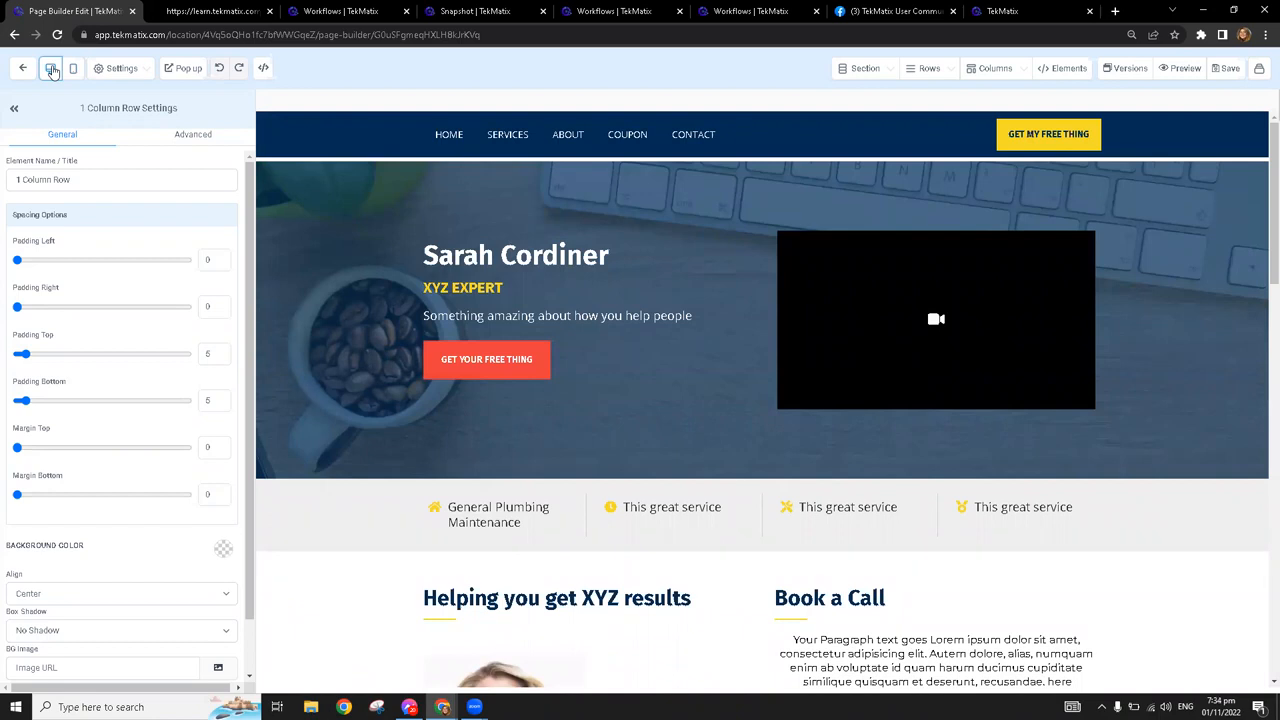
{"action": "left_click", "coordinate": [116, 68]}
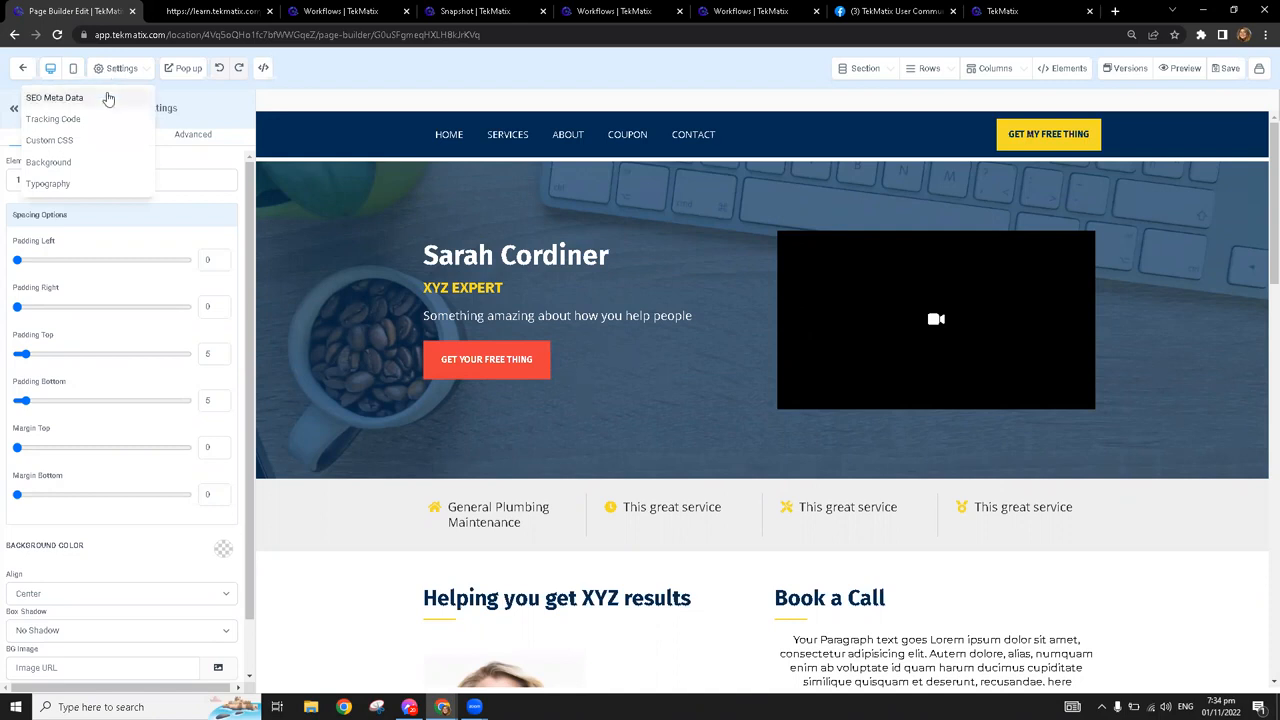
{"action": "left_click", "coordinate": [106, 97]}
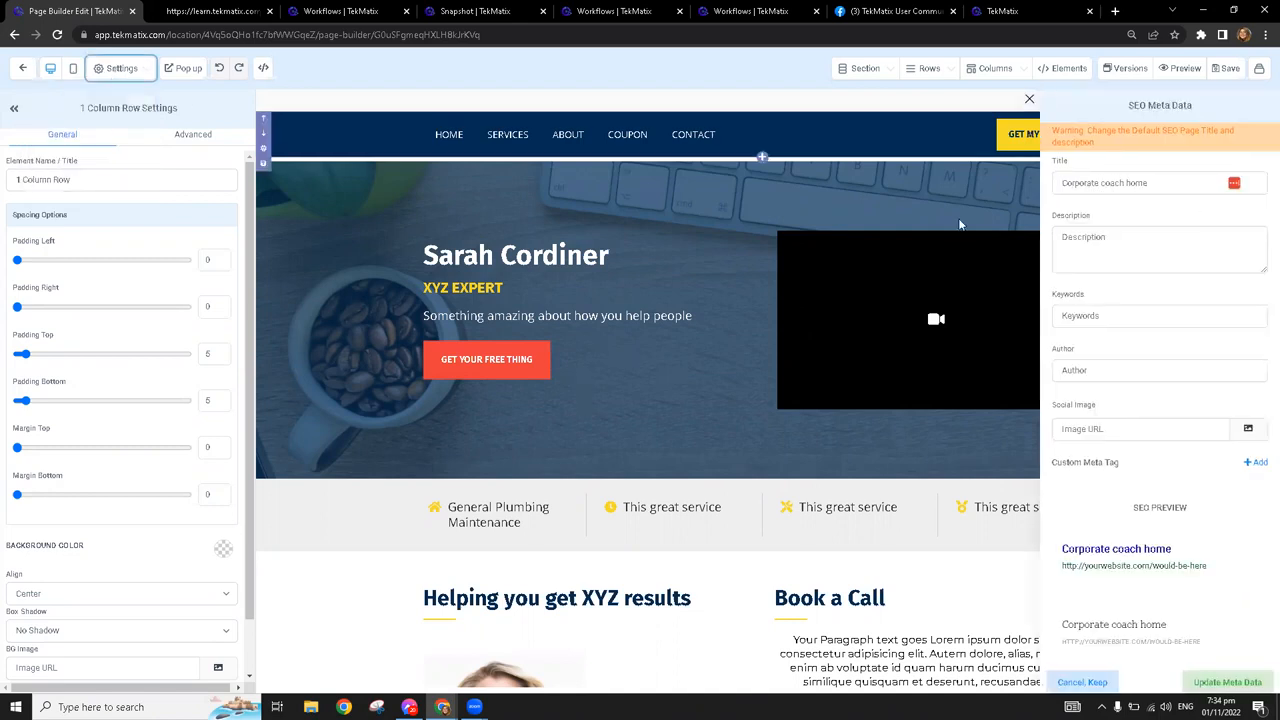
{"action": "left_click", "coordinate": [1126, 184]}
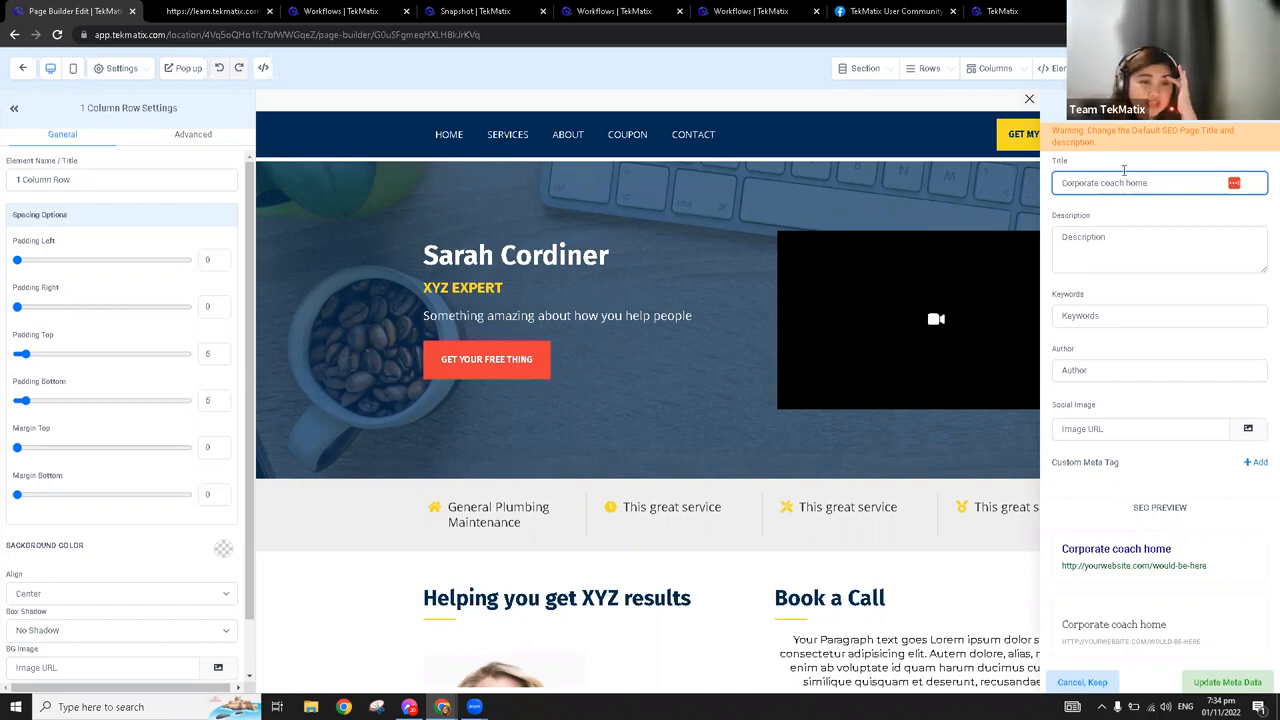
{"action": "left_click", "coordinate": [1130, 241]}
{"action": "left_click", "coordinate": [1130, 316]}
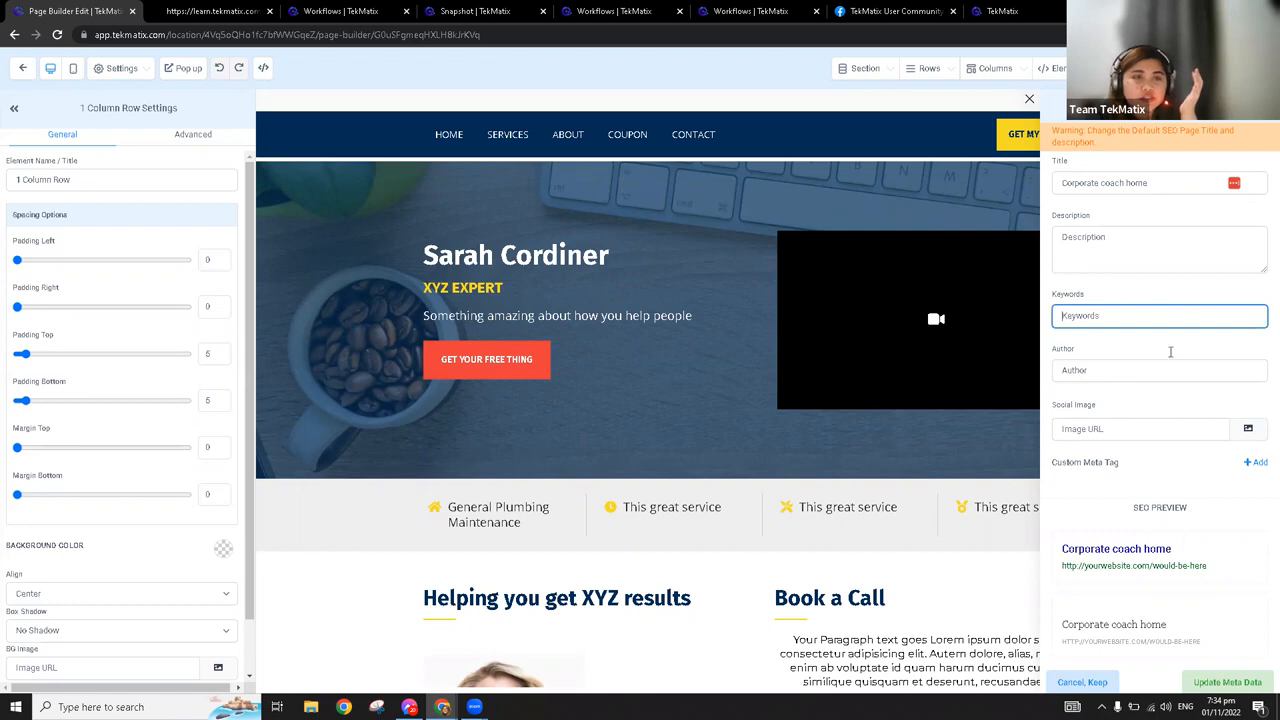
Search Google for "tekmatix" in a new tab to examine its search listing, and return to the TekToolbox Demo Workflows tab
{"action": "key", "text": "ctrl+t"}
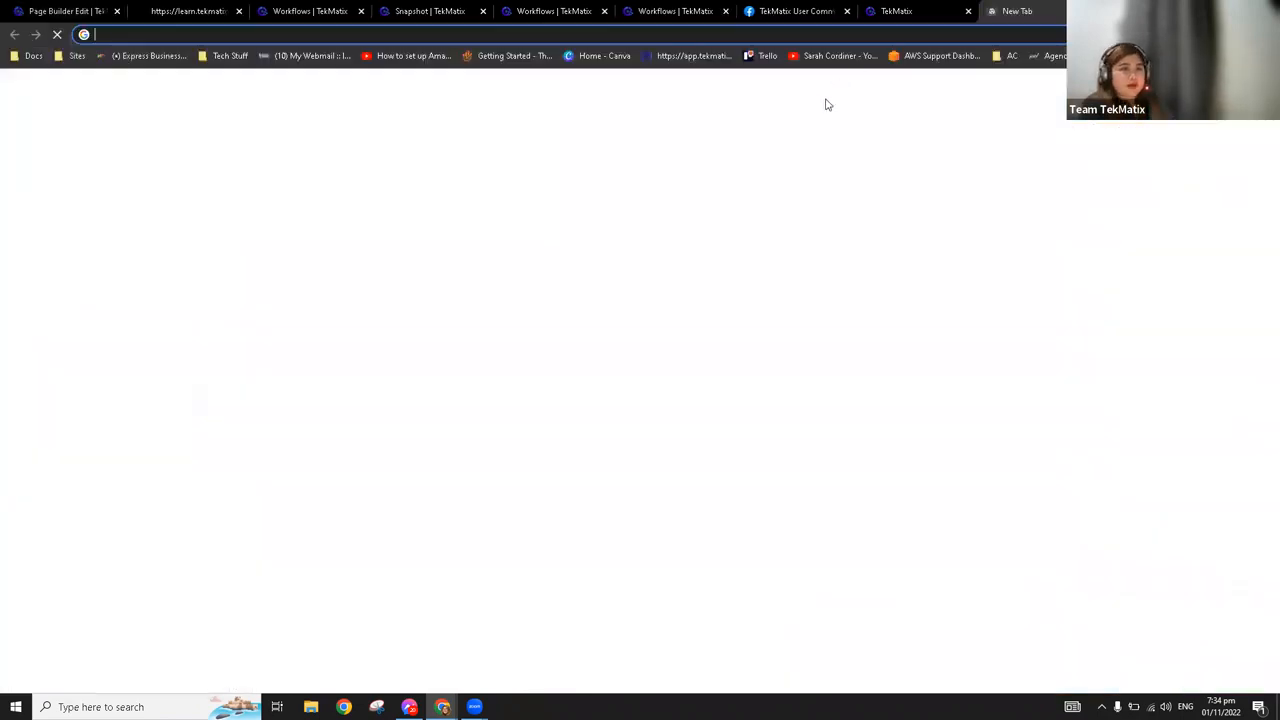
{"action": "left_click", "coordinate": [591, 277]}
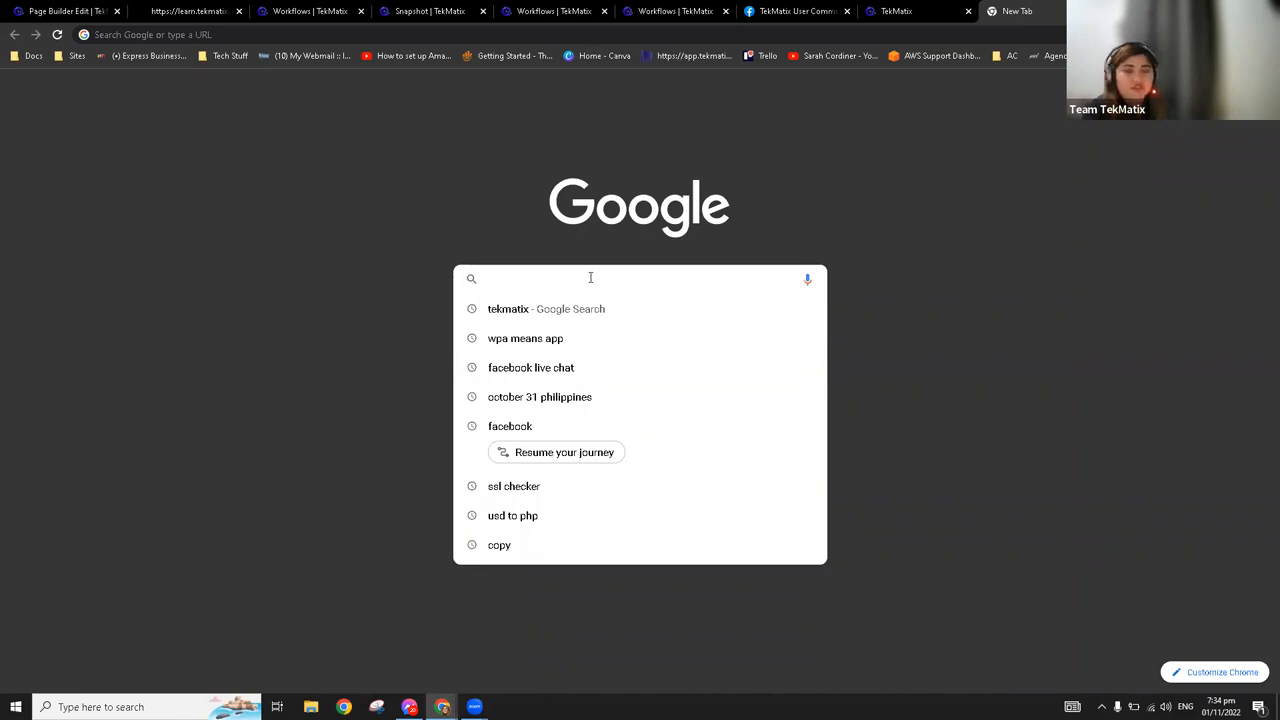
{"action": "type", "text": "tekmatix."}
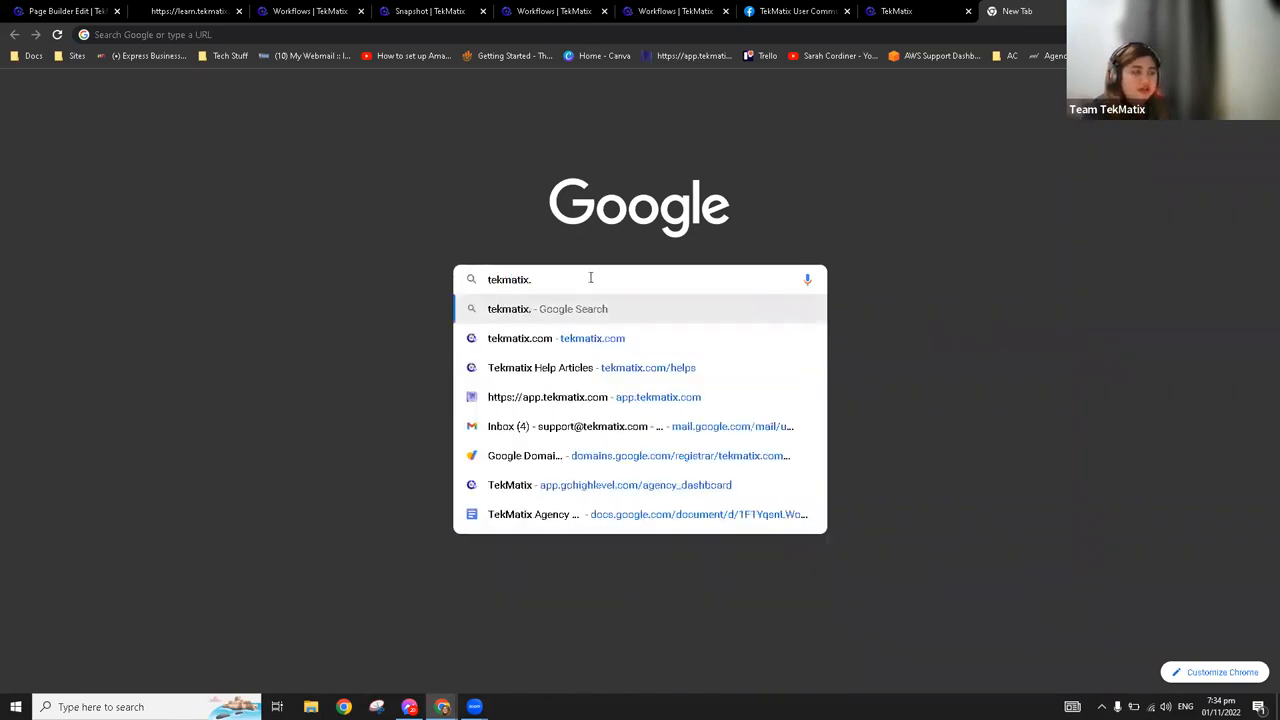
{"action": "key", "text": "BackSpace"}
{"action": "key", "text": "Return"}
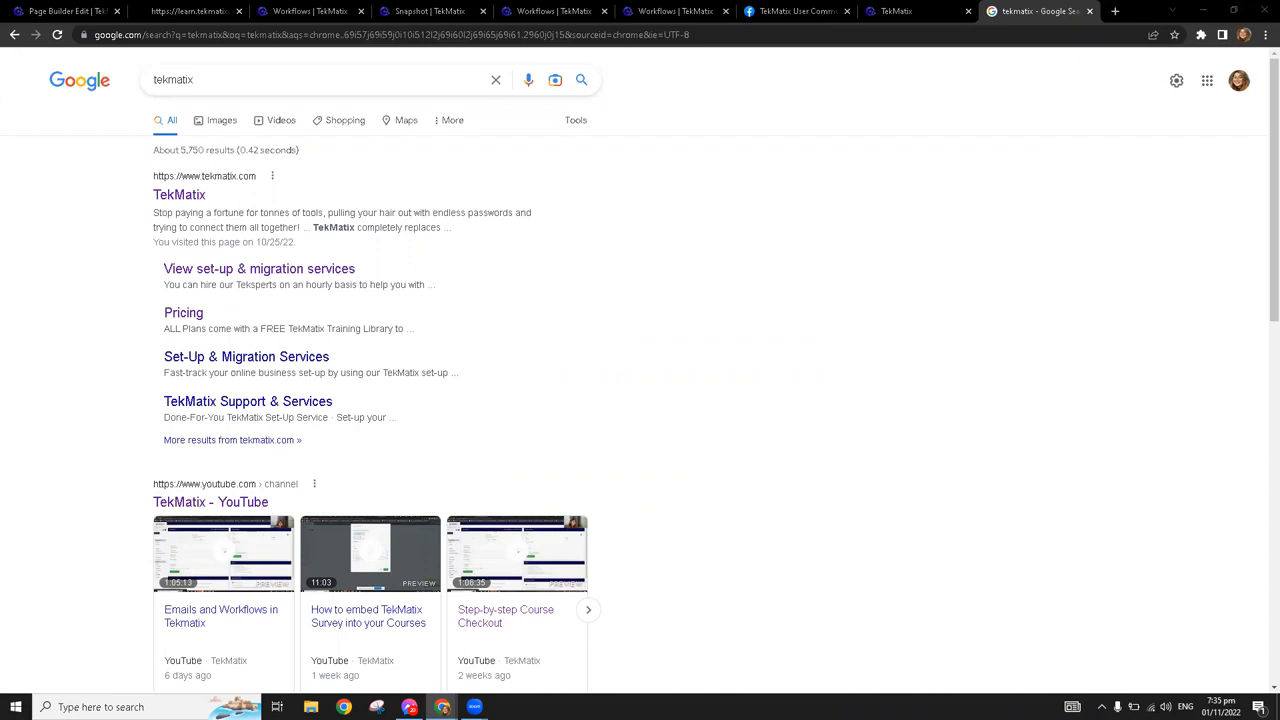
{"action": "left_click", "coordinate": [317, 8]}
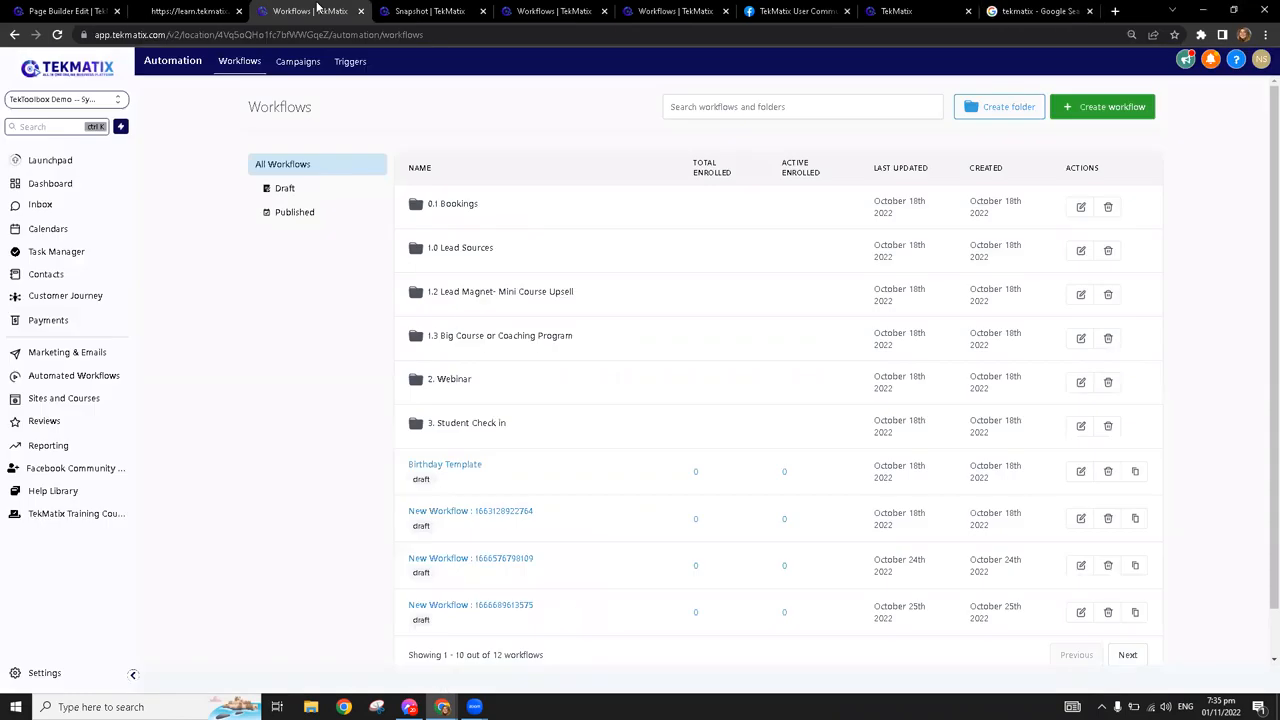